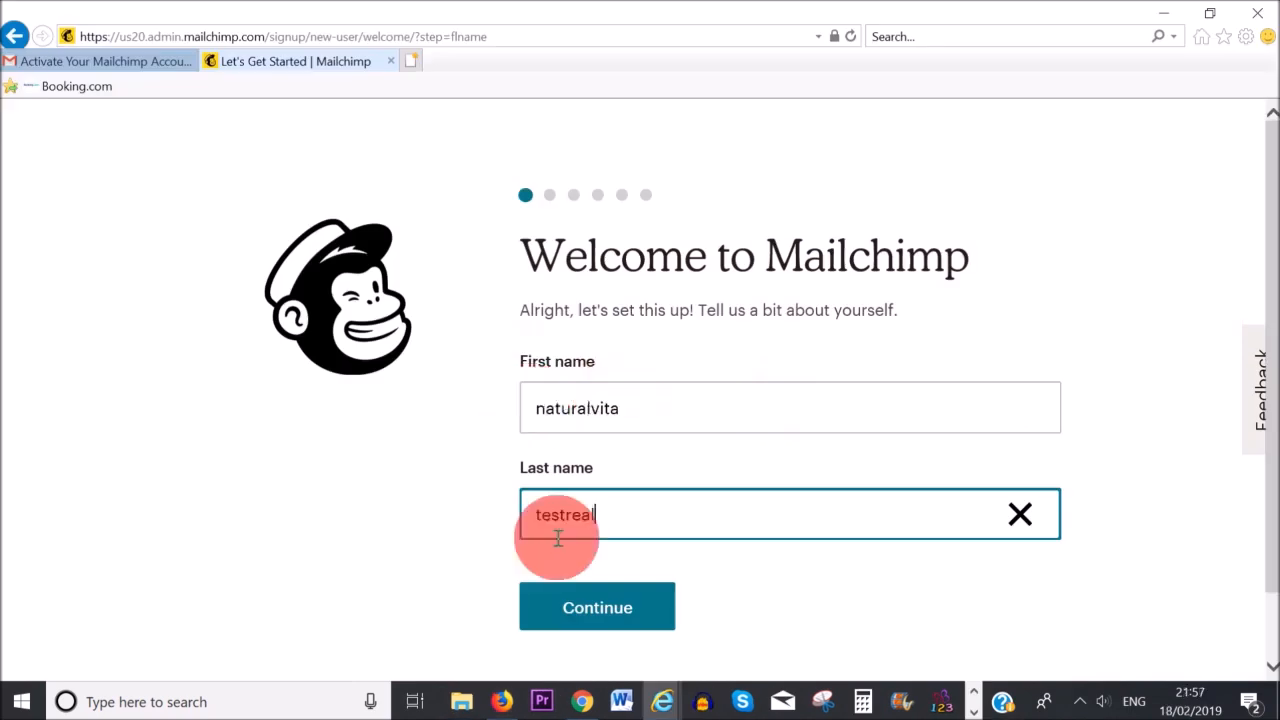
- Submit the account signup's name page and the business page with its business name and Facebook page as the website
{"action": "left_click", "coordinate": [601, 610]}
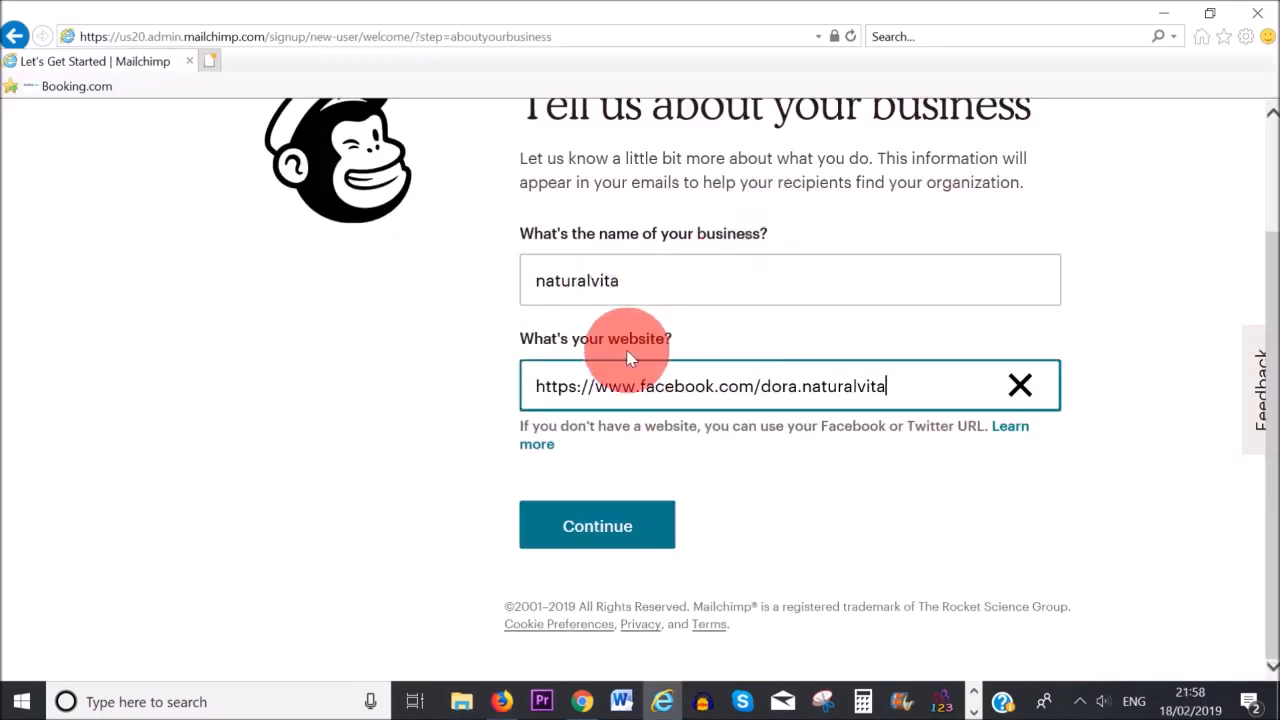
{"action": "left_click", "coordinate": [592, 535]}
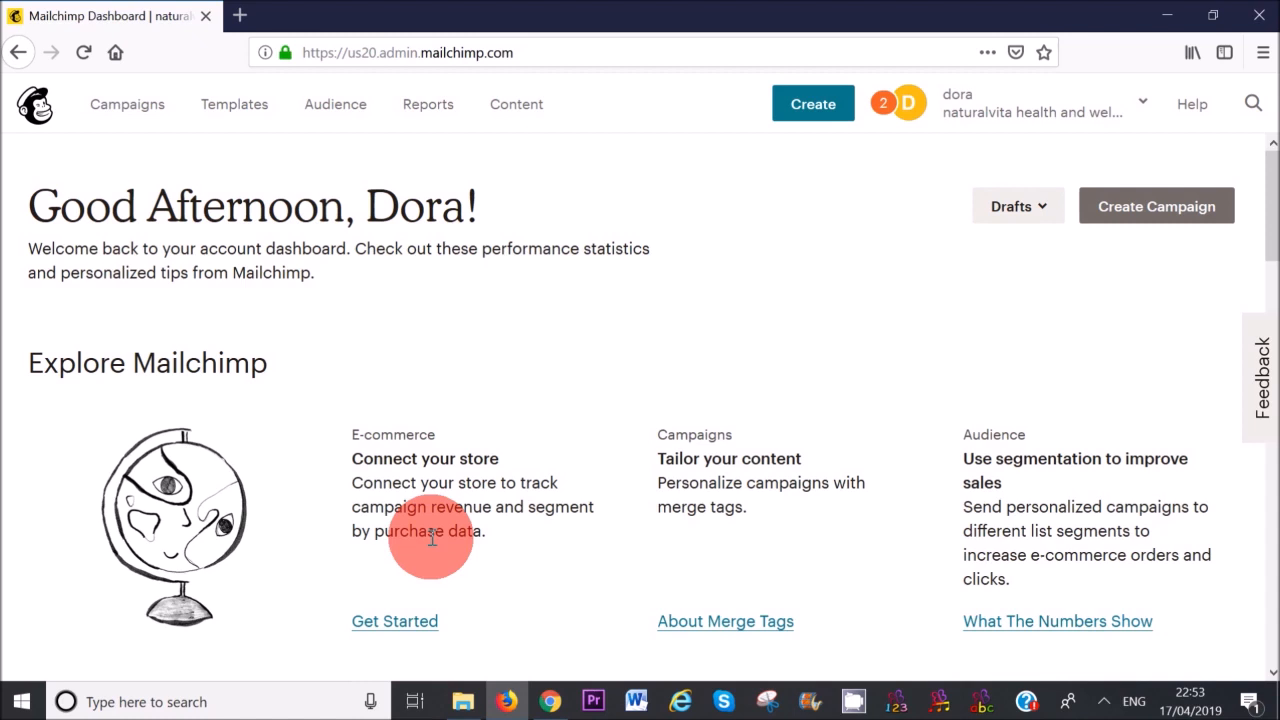
- Open the Audience dashboard and look at which audiences can be chosen as the current audience
{"action": "left_click", "coordinate": [168, 112]}
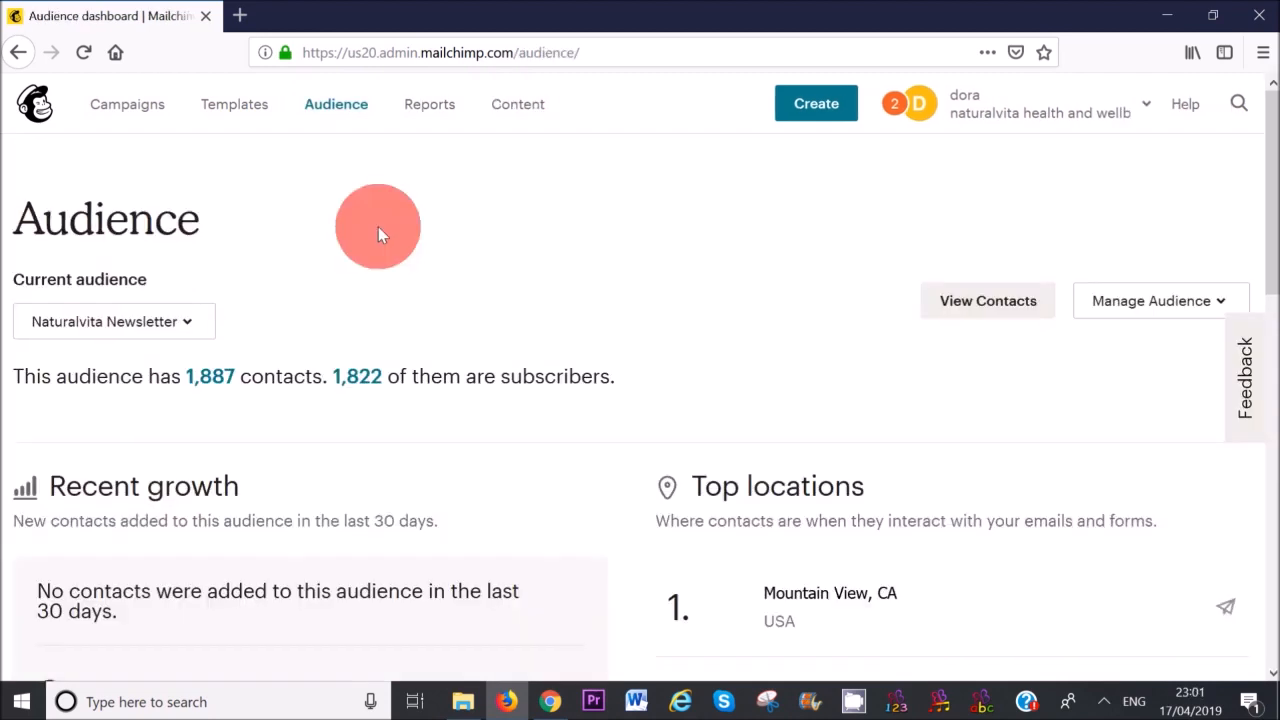
{"action": "left_click", "coordinate": [345, 116]}
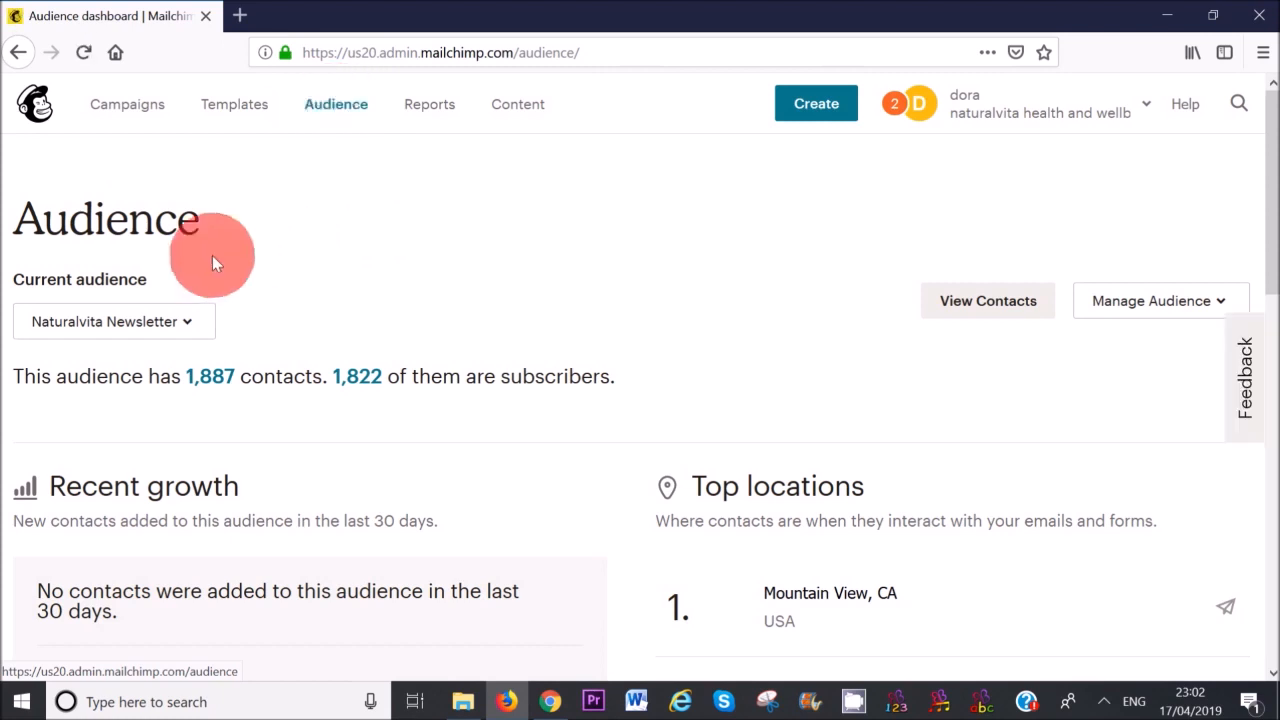
{"action": "left_click", "coordinate": [192, 328]}
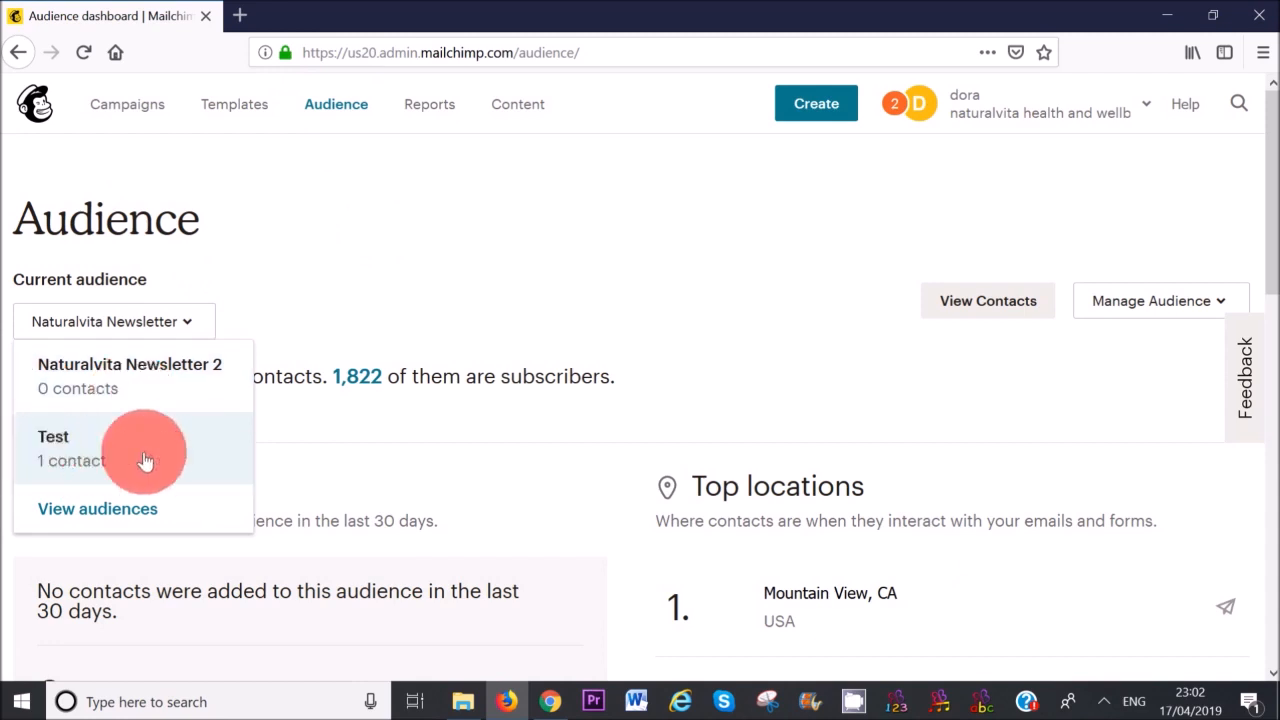
{"action": "left_click", "coordinate": [484, 320]}
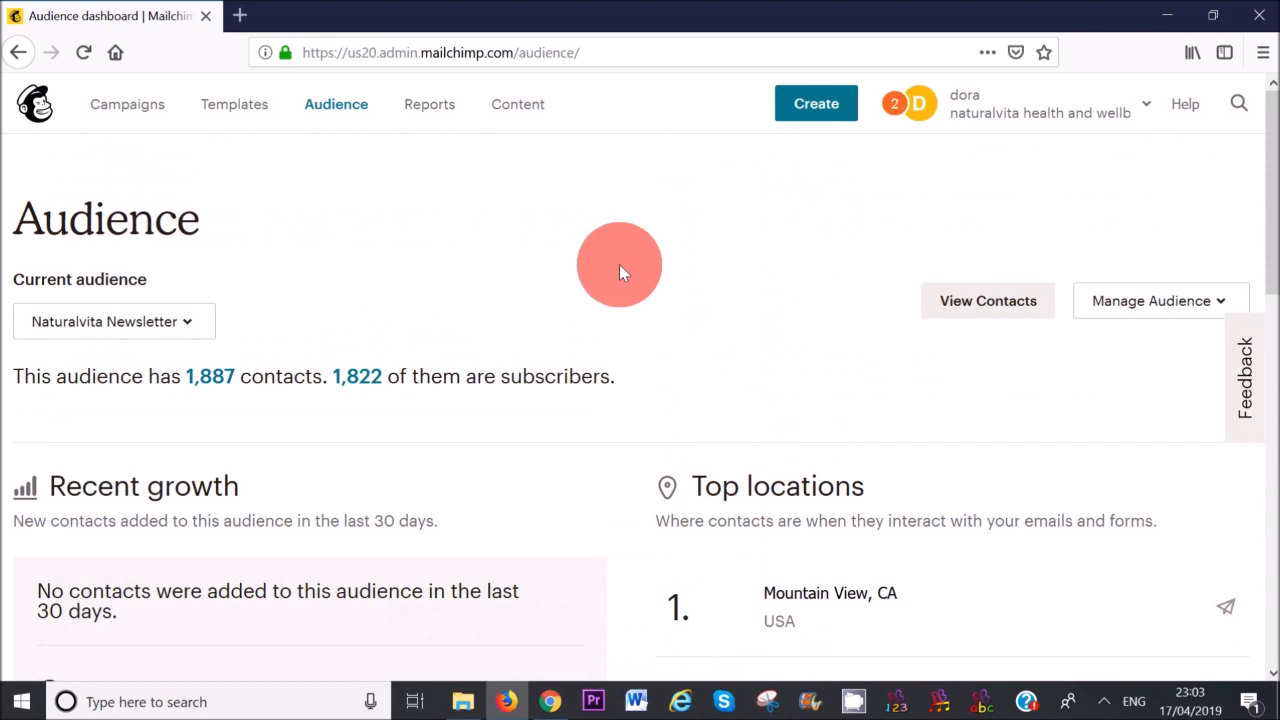
- Open the overview of all audiences and start creating a new audience despite the suggestion to use tags
{"action": "left_click", "coordinate": [1199, 316]}
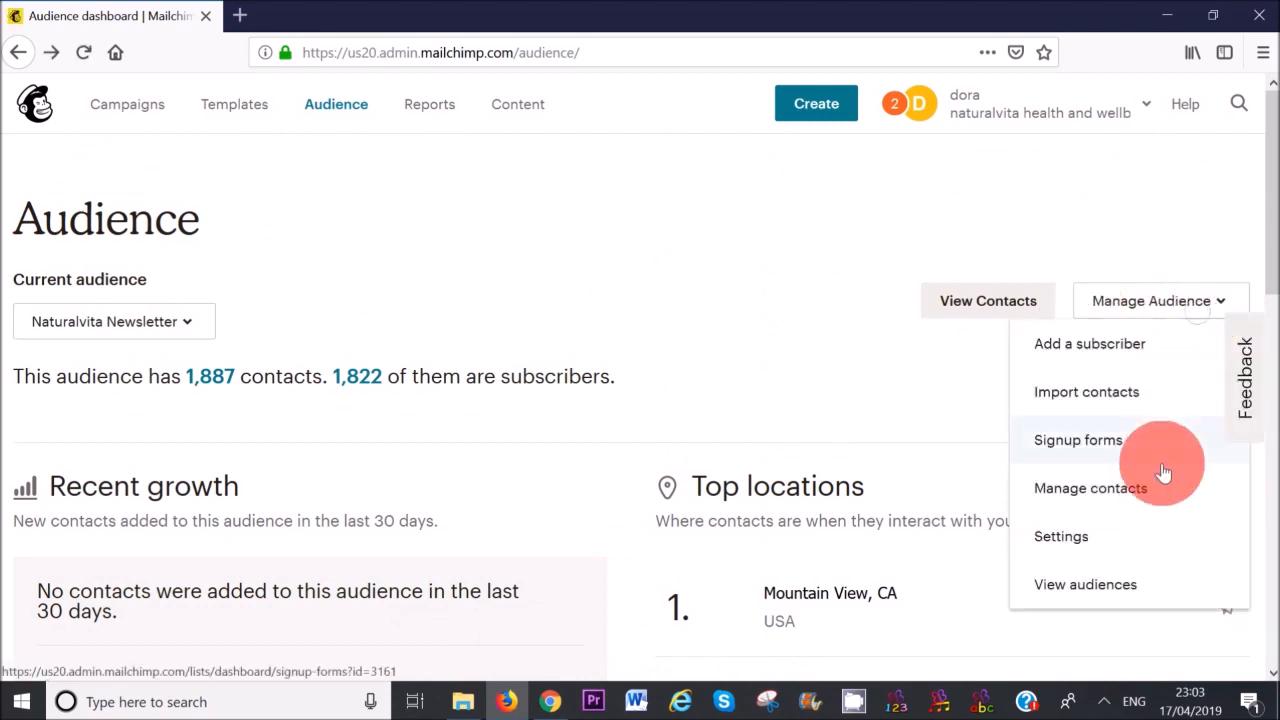
{"action": "left_click", "coordinate": [1128, 586]}
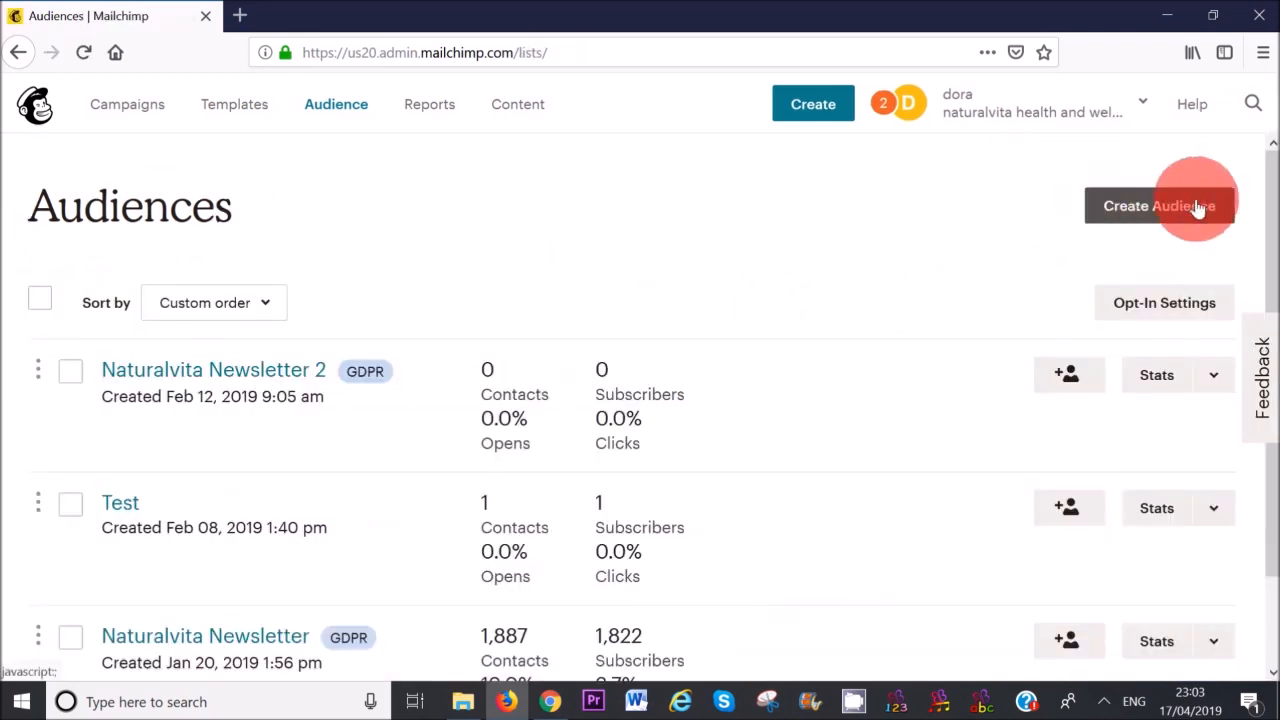
{"action": "left_click", "coordinate": [1198, 206]}
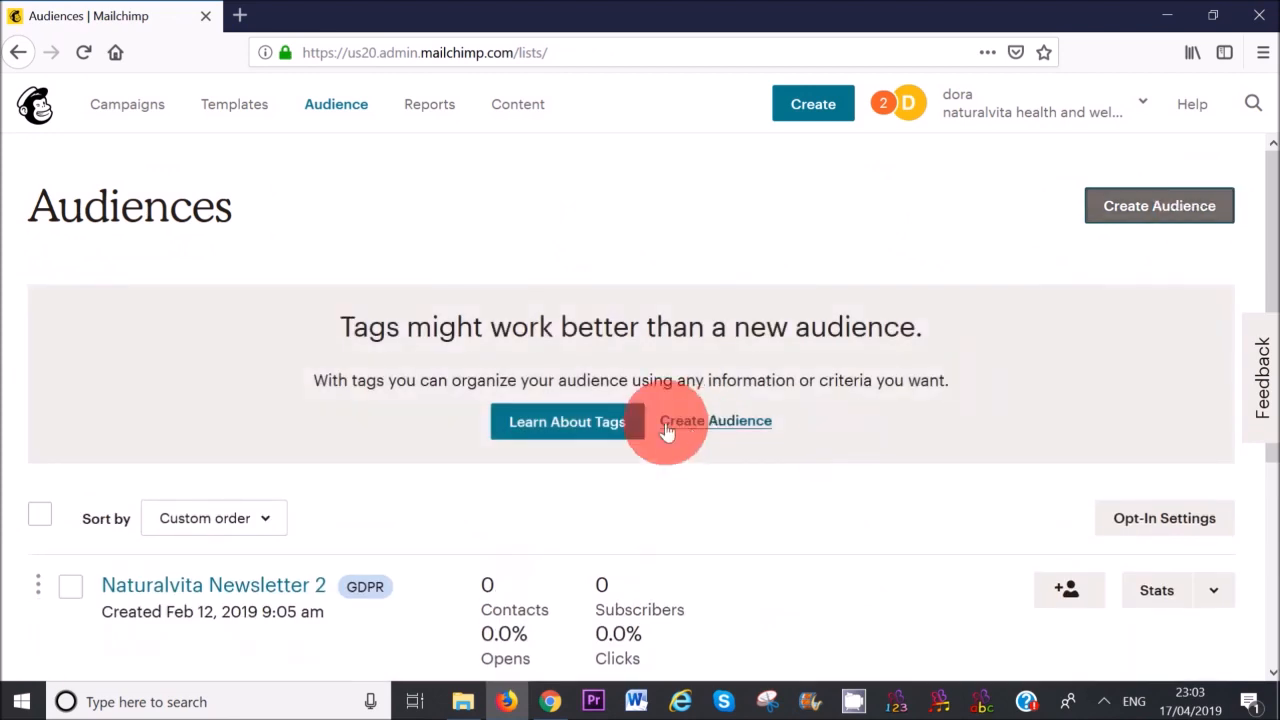
{"action": "left_click", "coordinate": [700, 426]}
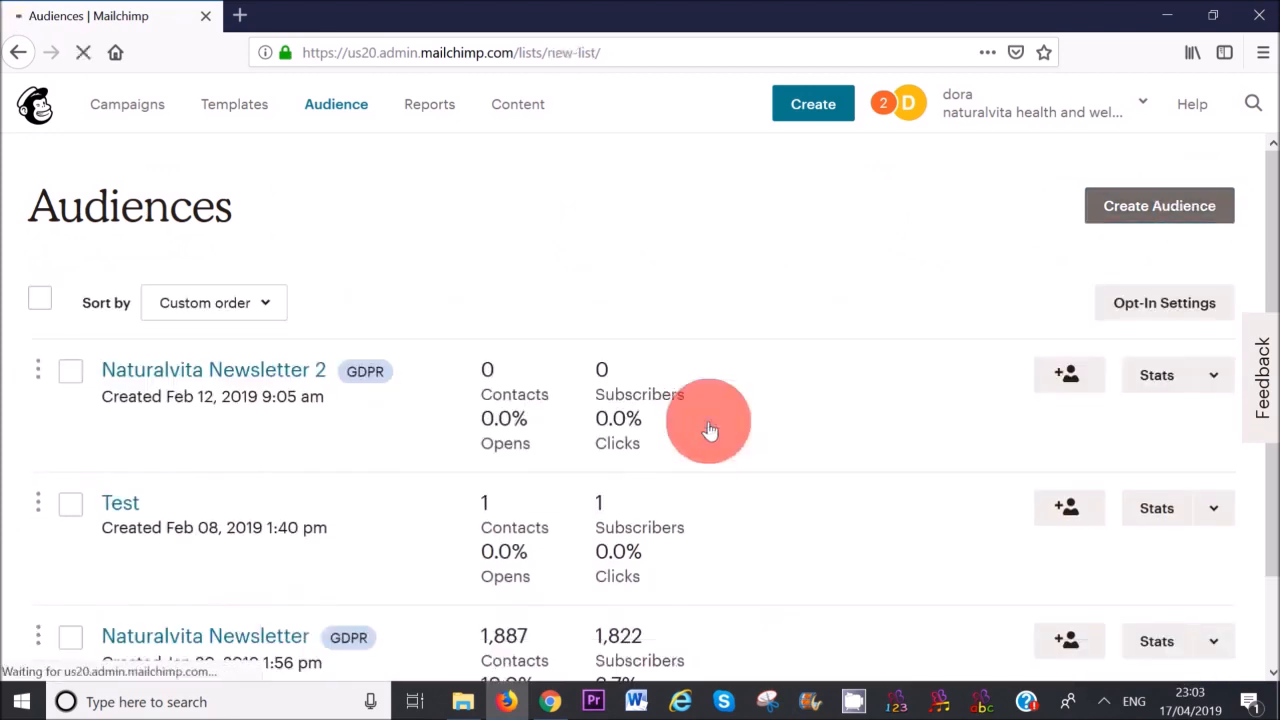
- Examine the new audience form, from the name, sender, reminder and company fields through the opt-in, GDPR and notification options
{"action": "left_click_drag", "start_coordinate": [1258, 247], "coordinate": [1263, 366]}
{"action": "left_click", "coordinate": [73, 396]}
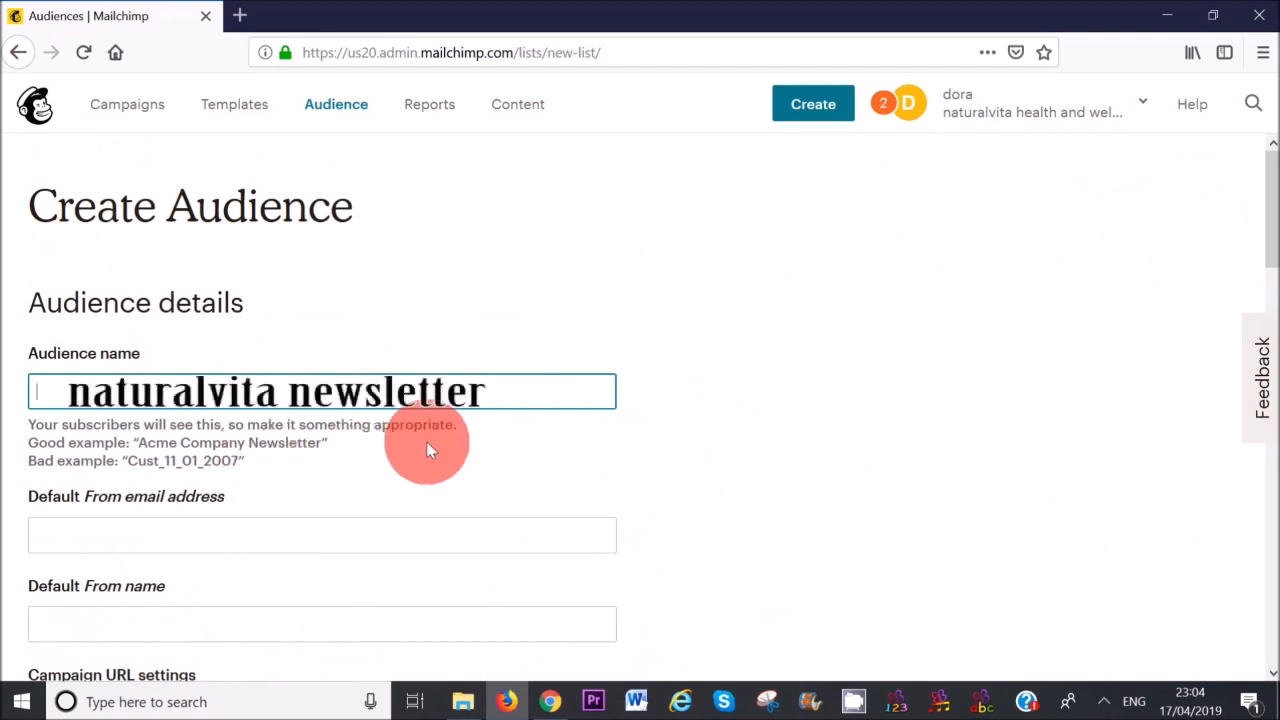
{"action": "scroll", "coordinate": [360, 390], "scroll_direction": "down", "scroll_amount": 3}
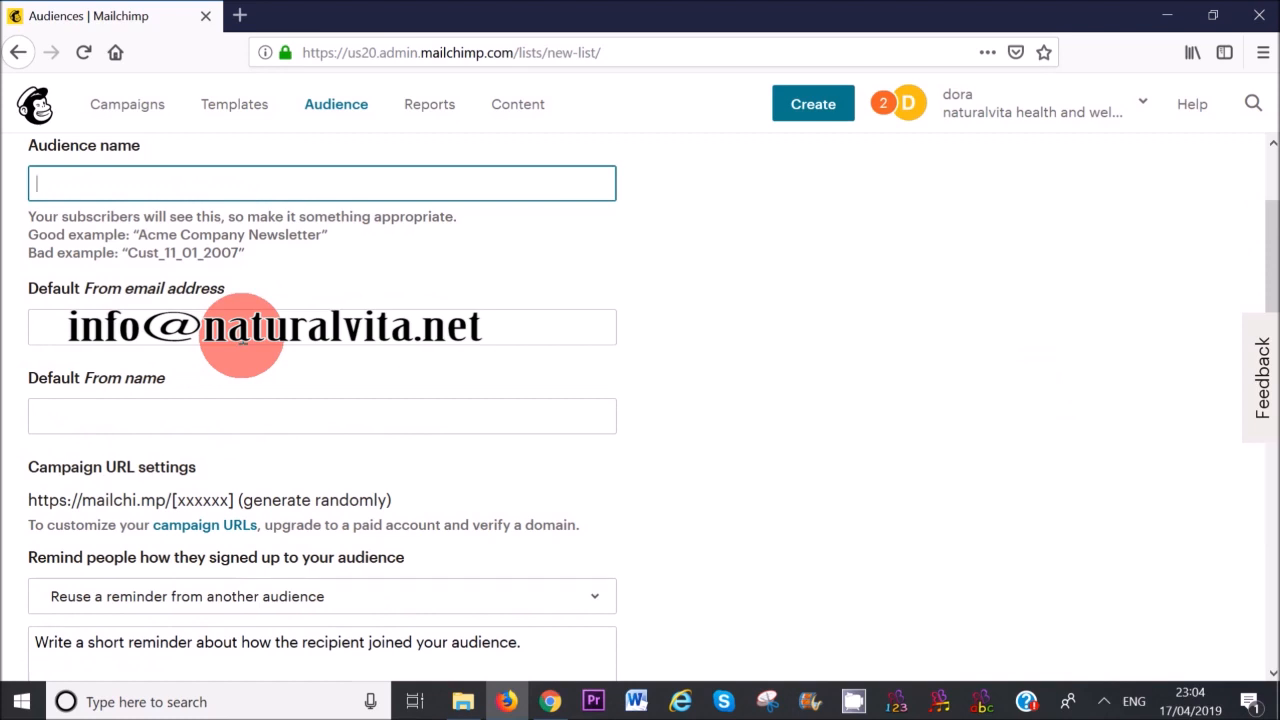
{"action": "left_click", "coordinate": [166, 414]}
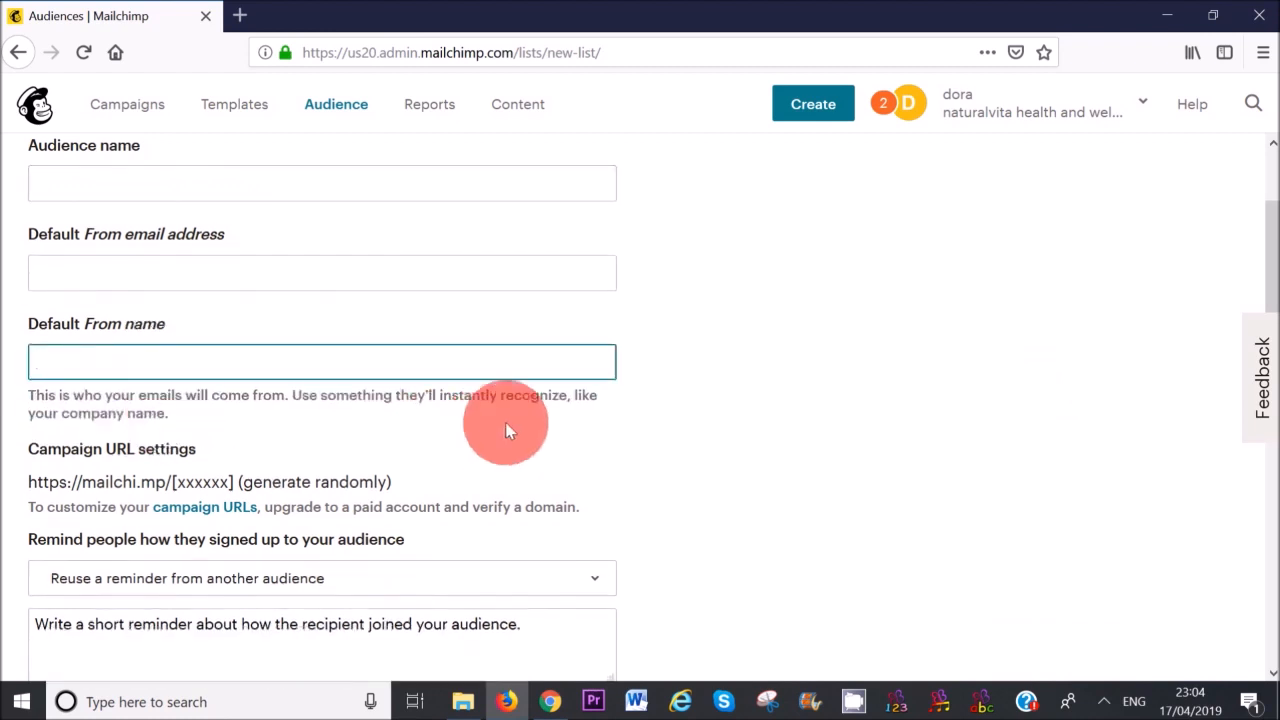
{"action": "scroll", "coordinate": [830, 448], "scroll_direction": "down", "scroll_amount": 2}
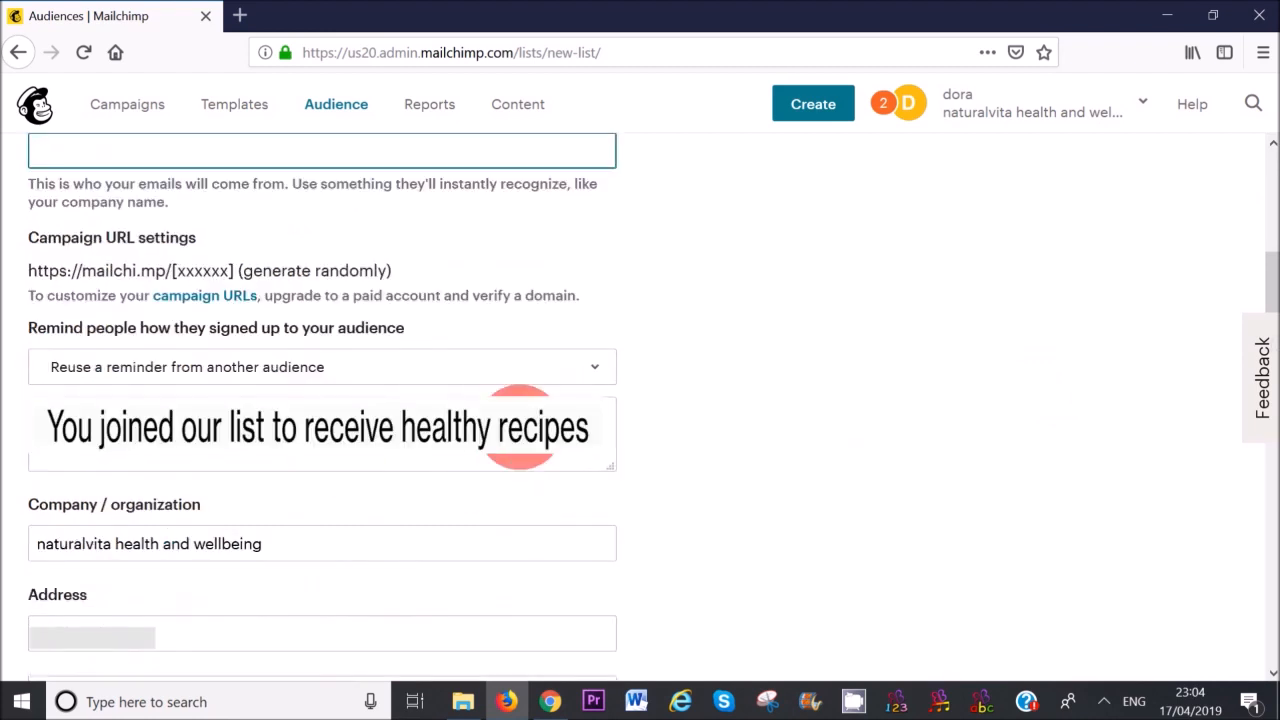
{"action": "scroll", "coordinate": [520, 427], "scroll_direction": "down", "scroll_amount": 3}
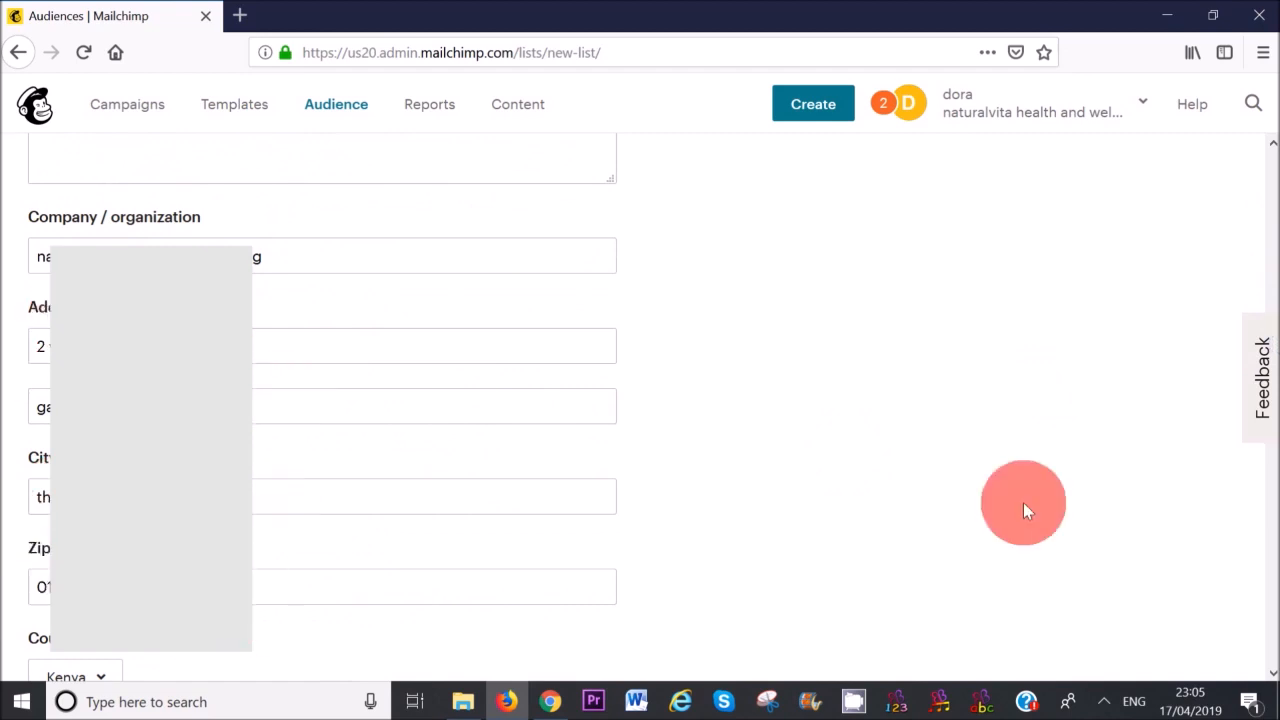
{"action": "scroll", "coordinate": [1260, 430], "scroll_direction": "down", "scroll_amount": 5}
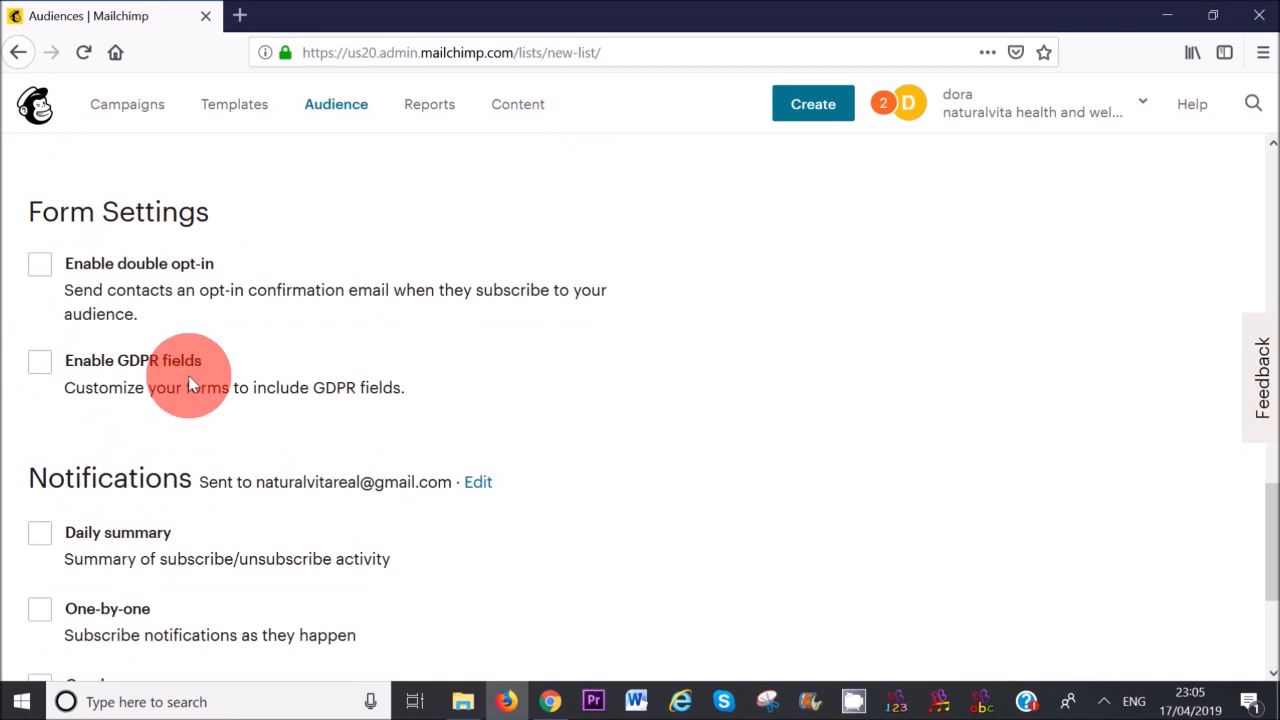
{"action": "left_click_drag", "start_coordinate": [1274, 528], "coordinate": [1274, 561]}
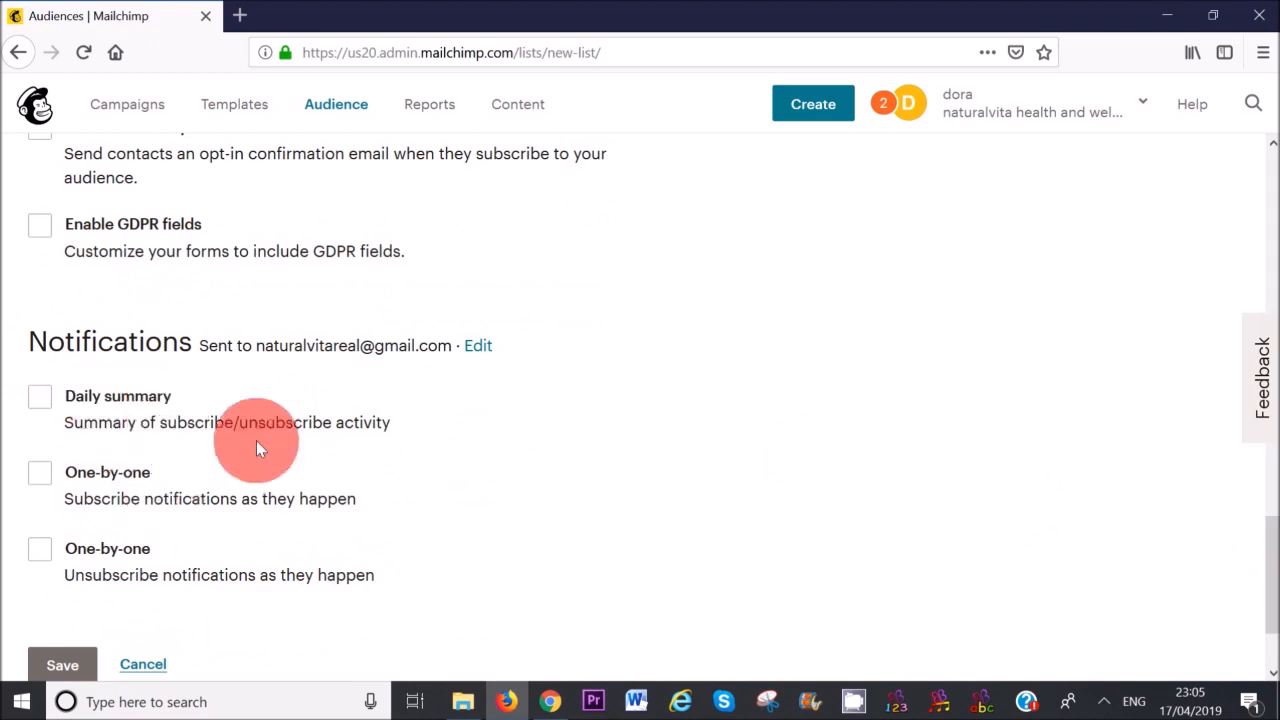
{"action": "left_click_drag", "start_coordinate": [1278, 577], "coordinate": [1279, 603]}
{"action": "left_click", "coordinate": [60, 539]}
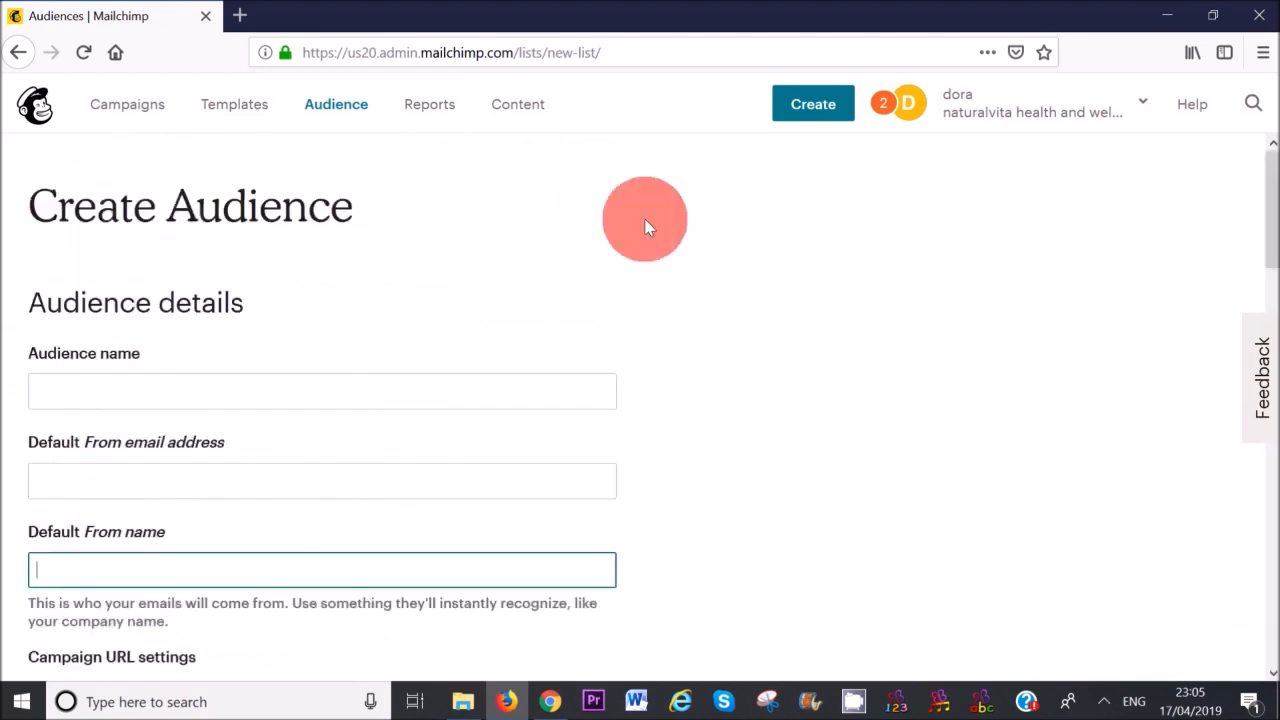
- Return to the Audience dashboard and open the form for adding a single subscriber to the Naturalvita Newsletter audience
{"action": "left_click", "coordinate": [340, 108]}
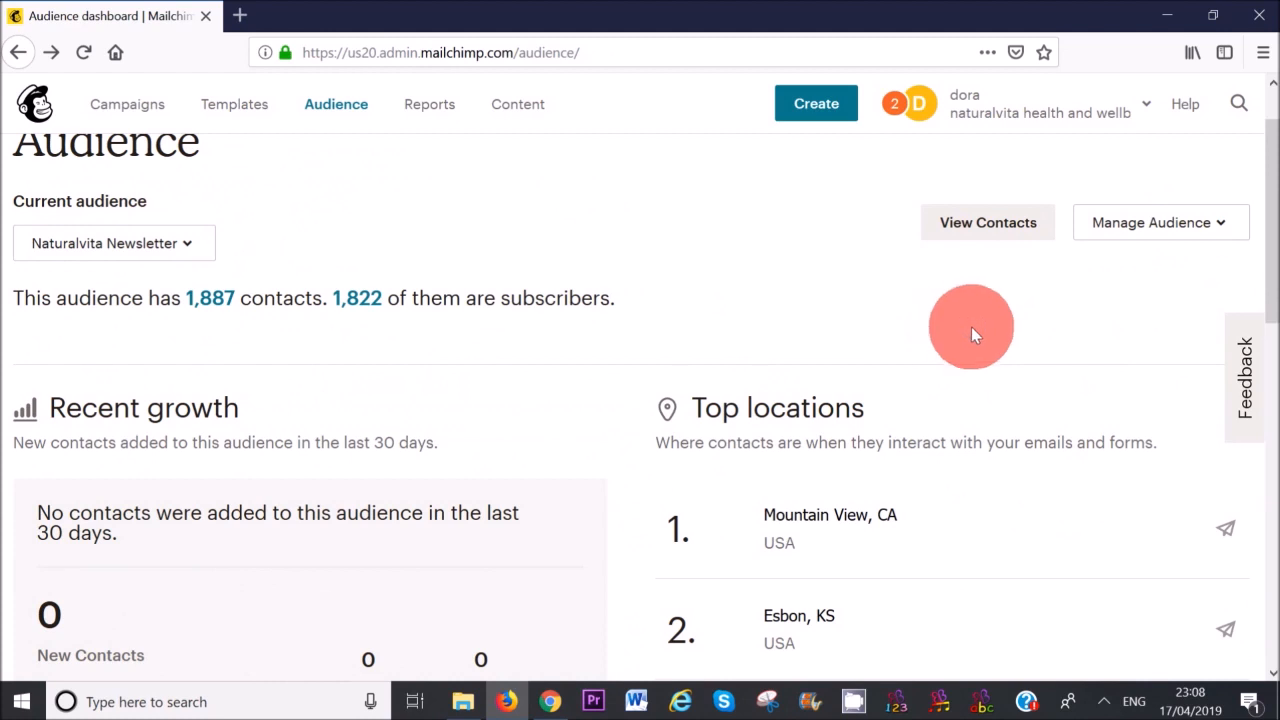
{"action": "left_click", "coordinate": [1232, 236]}
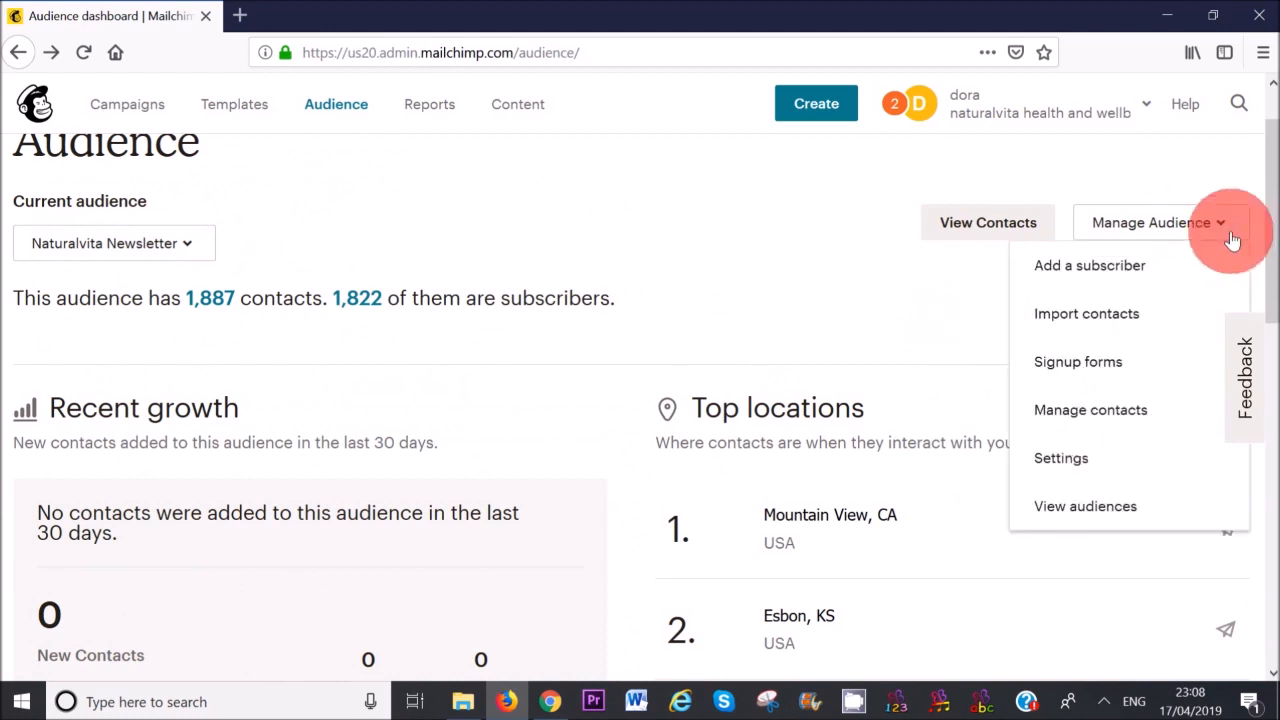
{"action": "left_click", "coordinate": [1118, 272]}
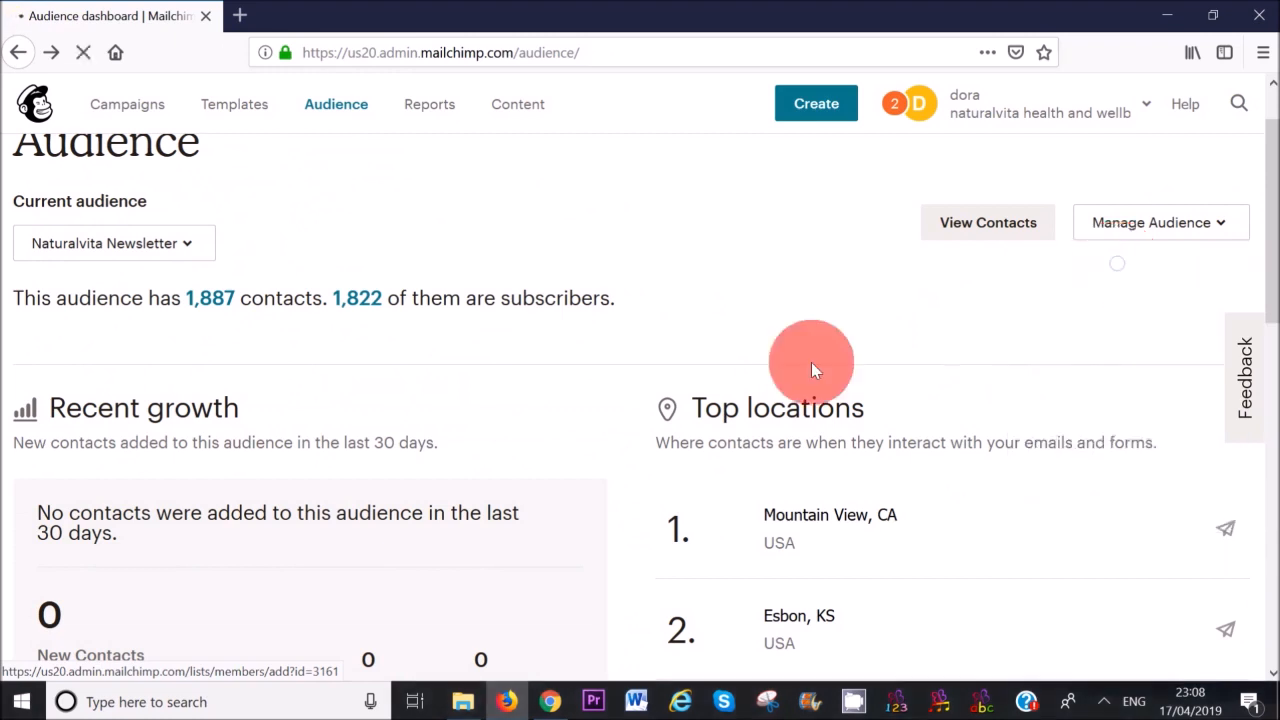
- Mark in the subscriber form that this person gave permission to be emailed
{"action": "scroll", "coordinate": [1257, 320], "scroll_direction": "down", "scroll_amount": 3}
{"action": "scroll", "coordinate": [1257, 457], "scroll_direction": "down", "scroll_amount": 3}
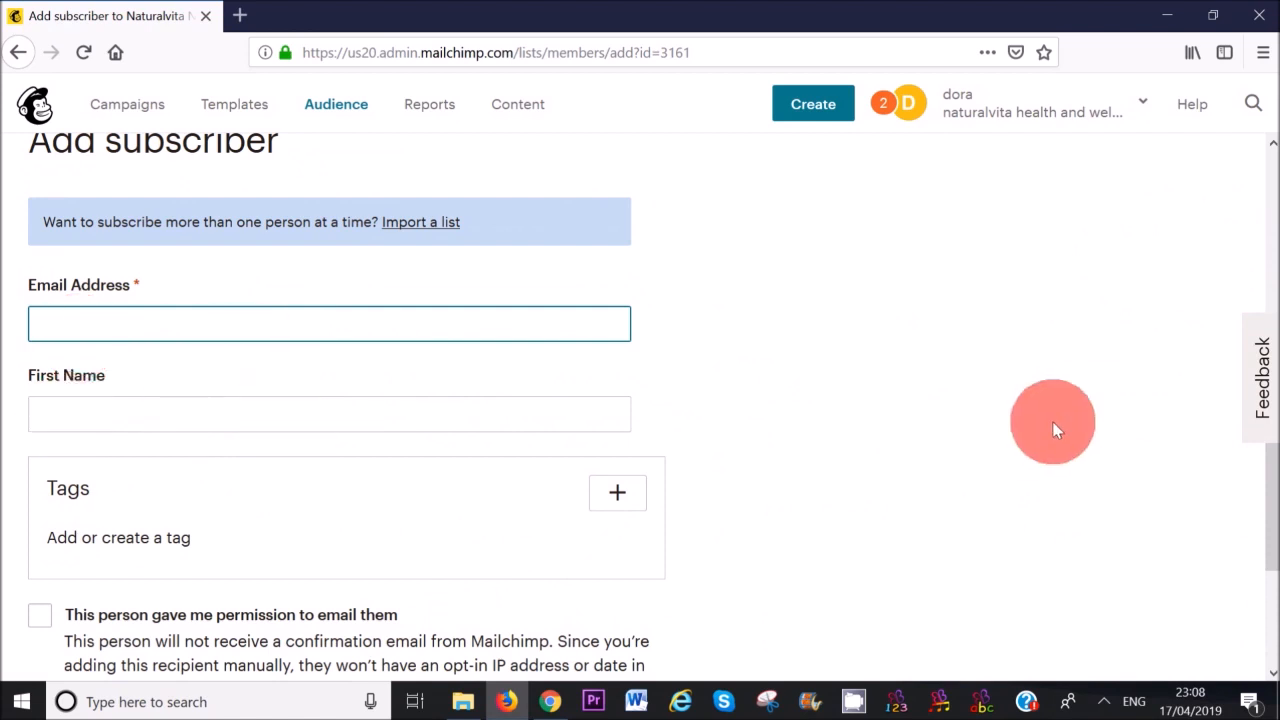
{"action": "scroll", "coordinate": [1257, 540], "scroll_direction": "down", "scroll_amount": 1}
{"action": "left_click_drag", "start_coordinate": [1278, 579], "coordinate": [1276, 616]}
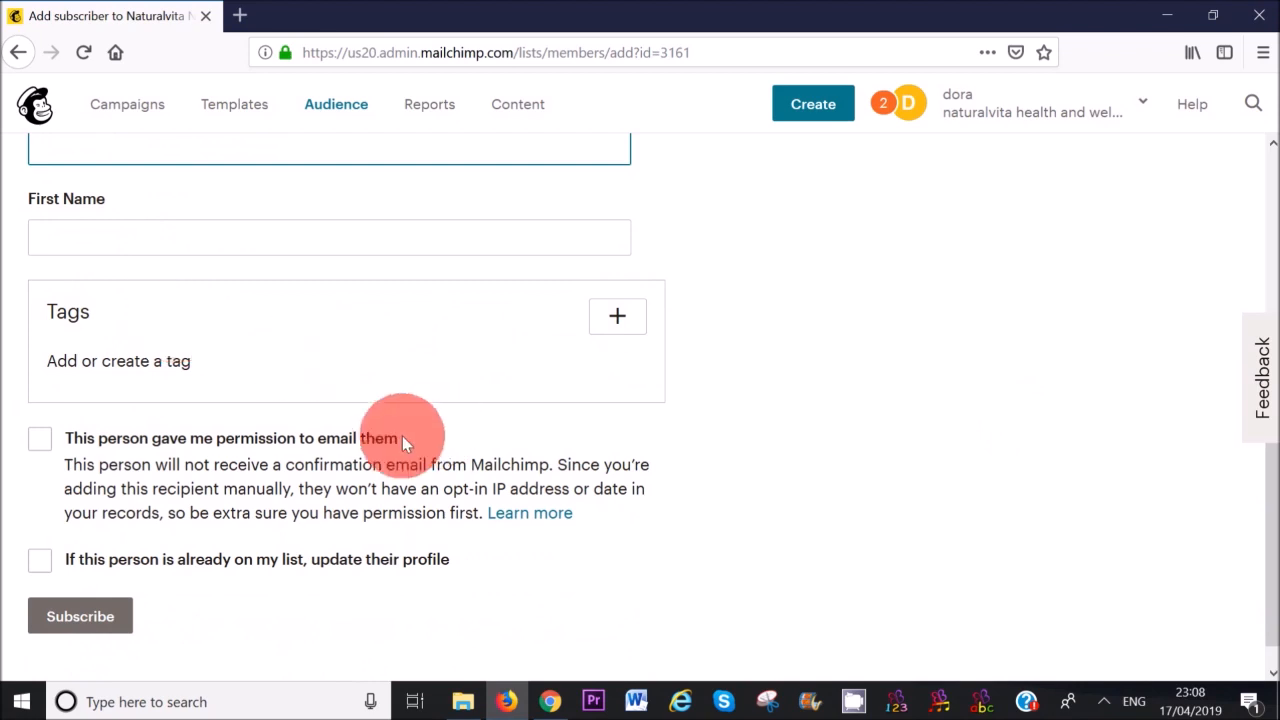
{"action": "left_click", "coordinate": [40, 440]}
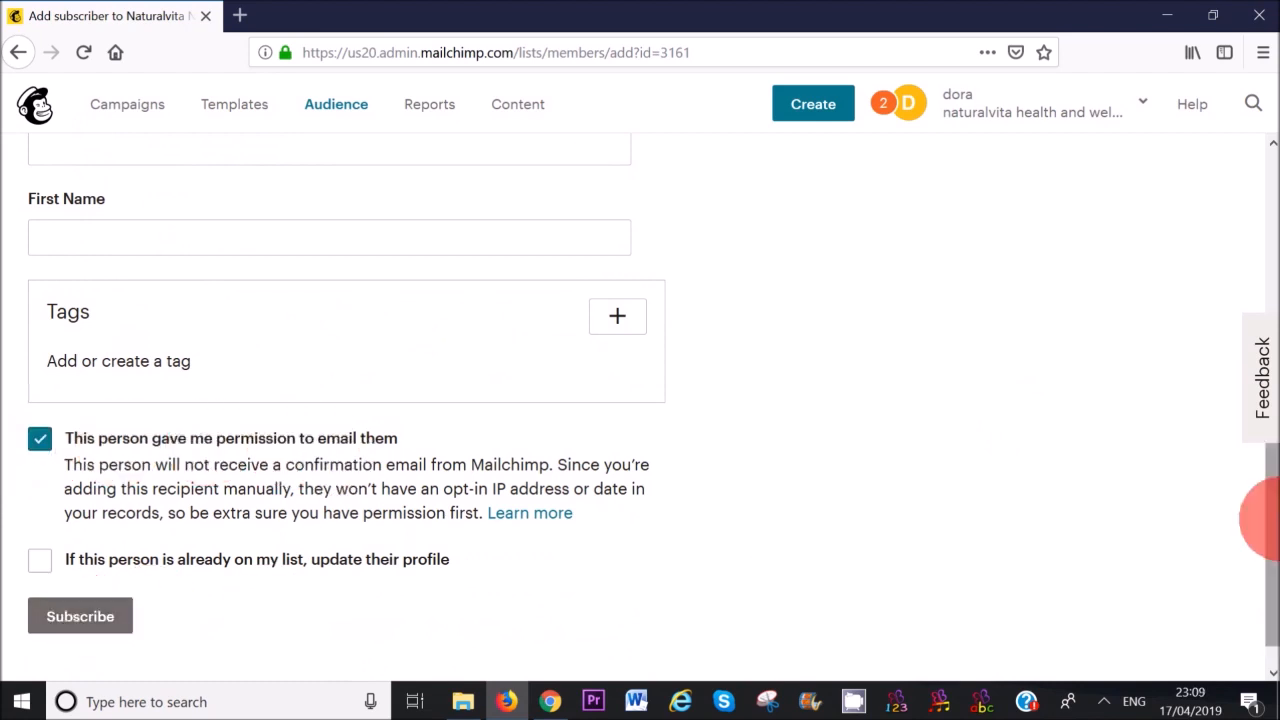
- Open the contact import for the Naturalvita Newsletter audience
{"action": "left_click_drag", "start_coordinate": [1258, 518], "coordinate": [1258, 322]}
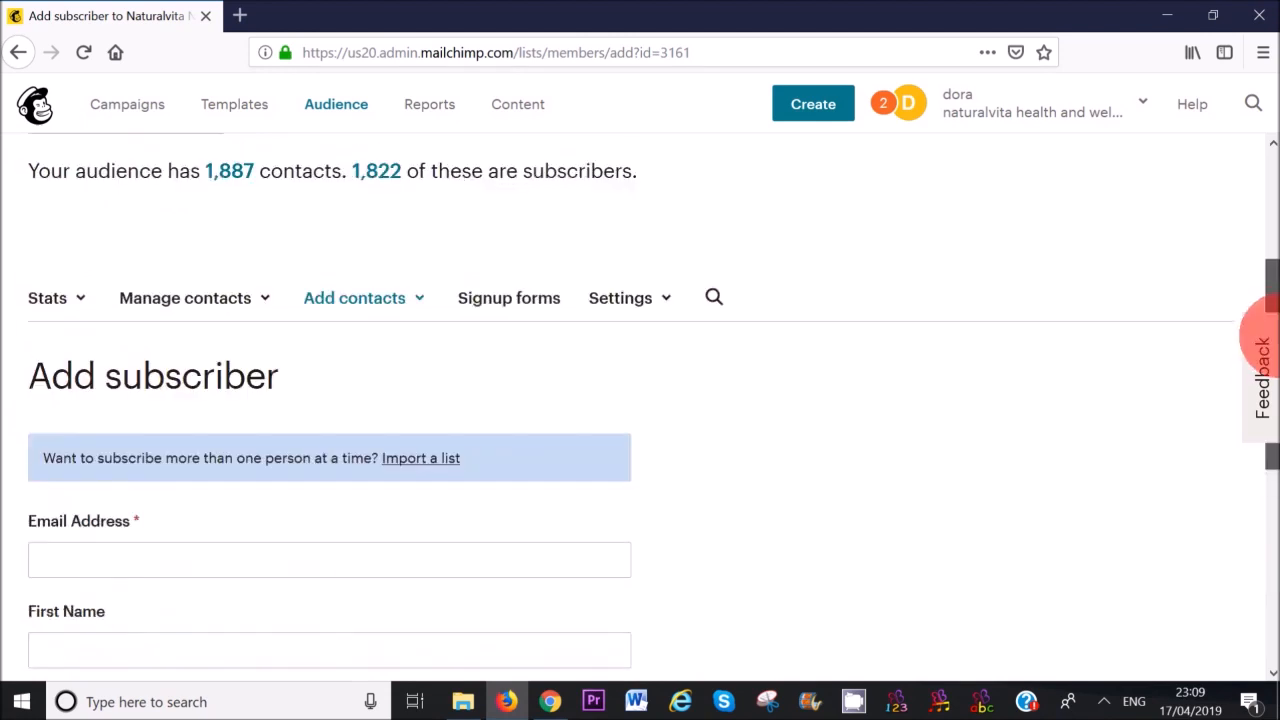
{"action": "left_click", "coordinate": [414, 298]}
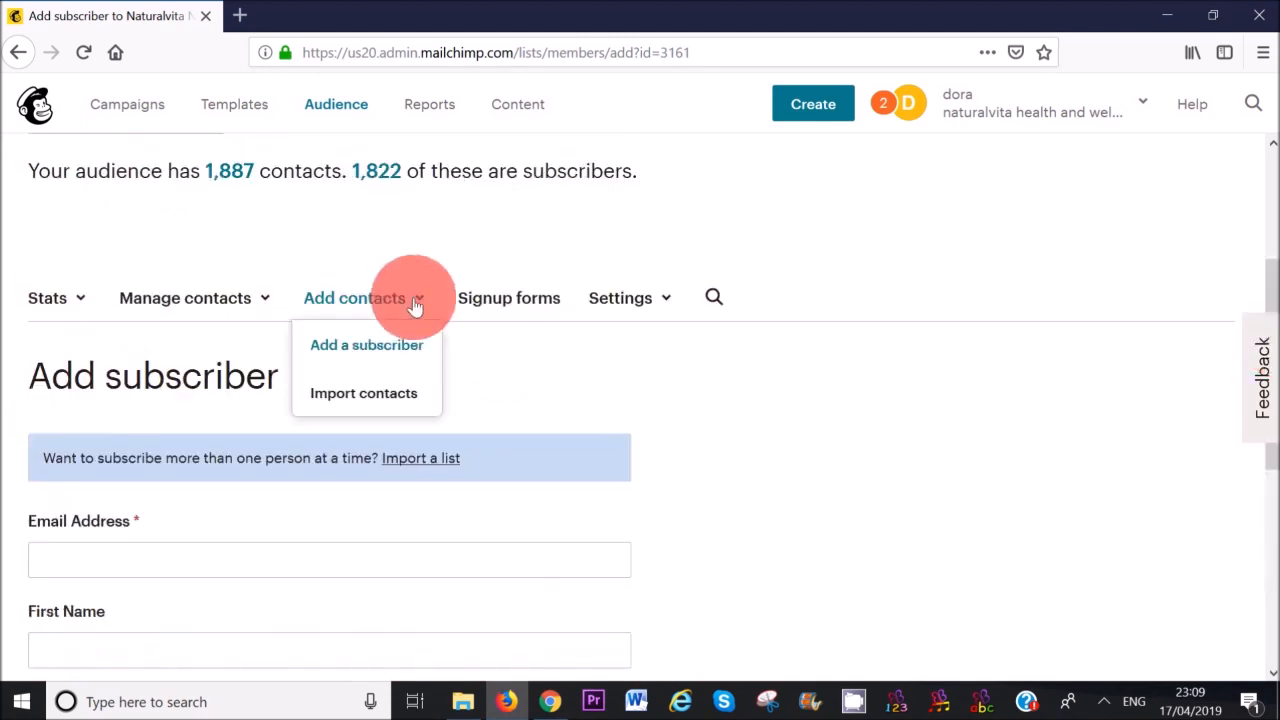
{"action": "left_click", "coordinate": [348, 393]}
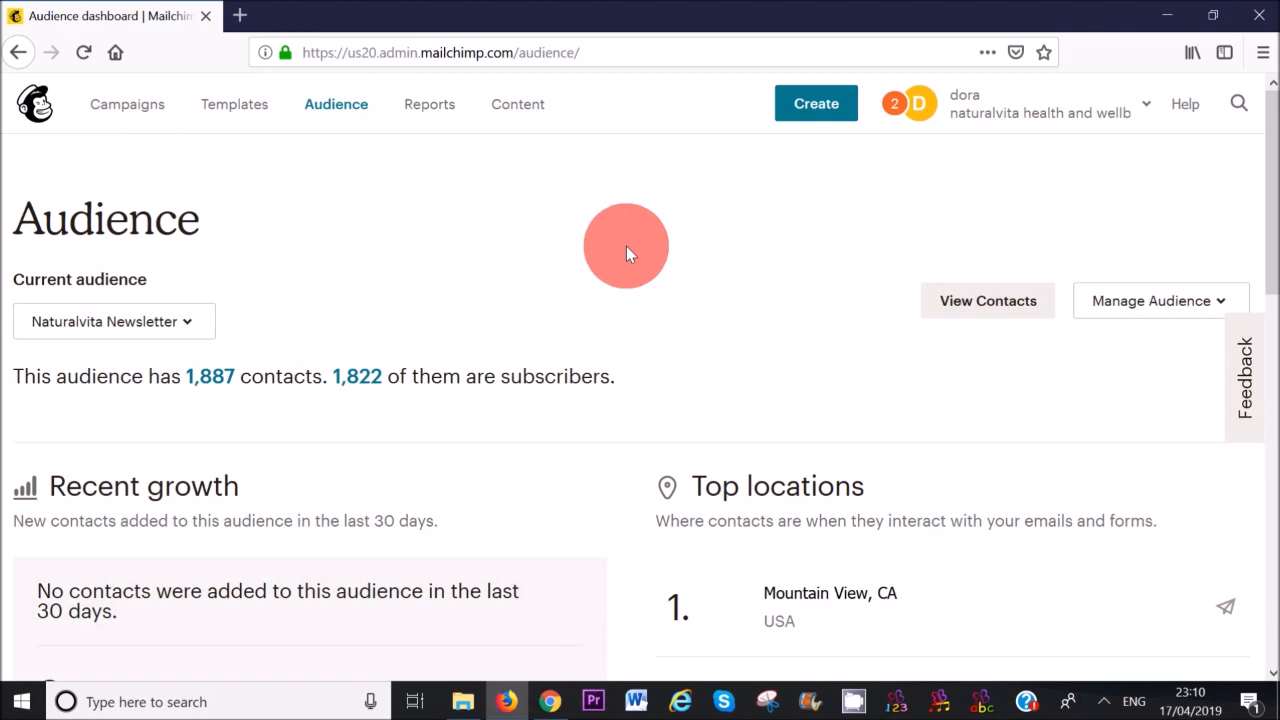
- Open the signup forms page of the Naturalvita Newsletter audience and review the available form types
{"action": "left_click", "coordinate": [1183, 318]}
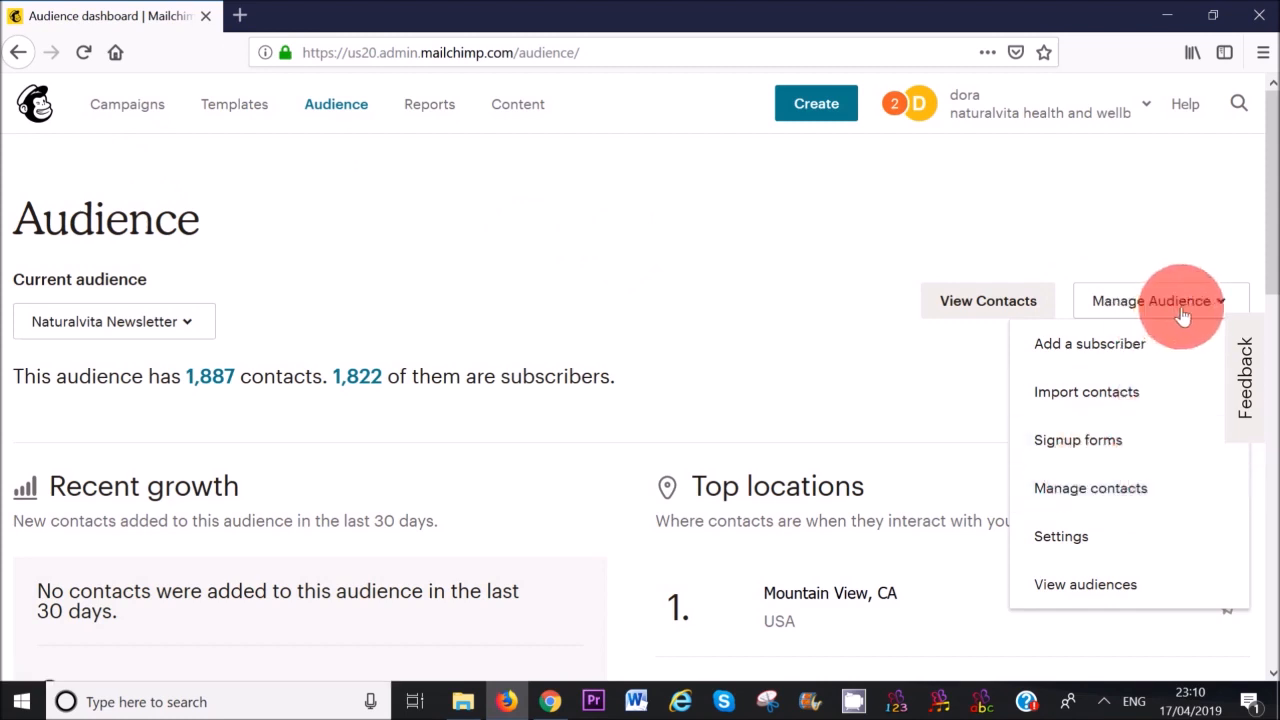
{"action": "left_click", "coordinate": [1073, 446]}
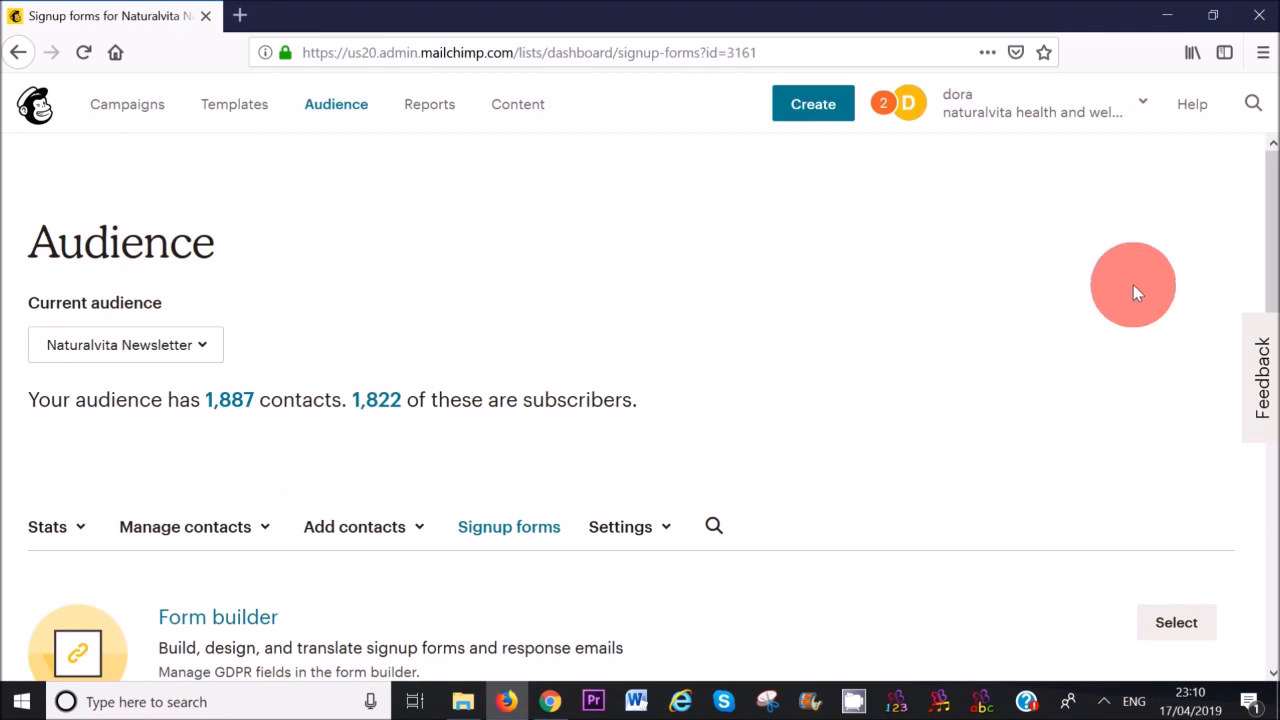
{"action": "left_click_drag", "start_coordinate": [1270, 232], "coordinate": [1274, 381]}
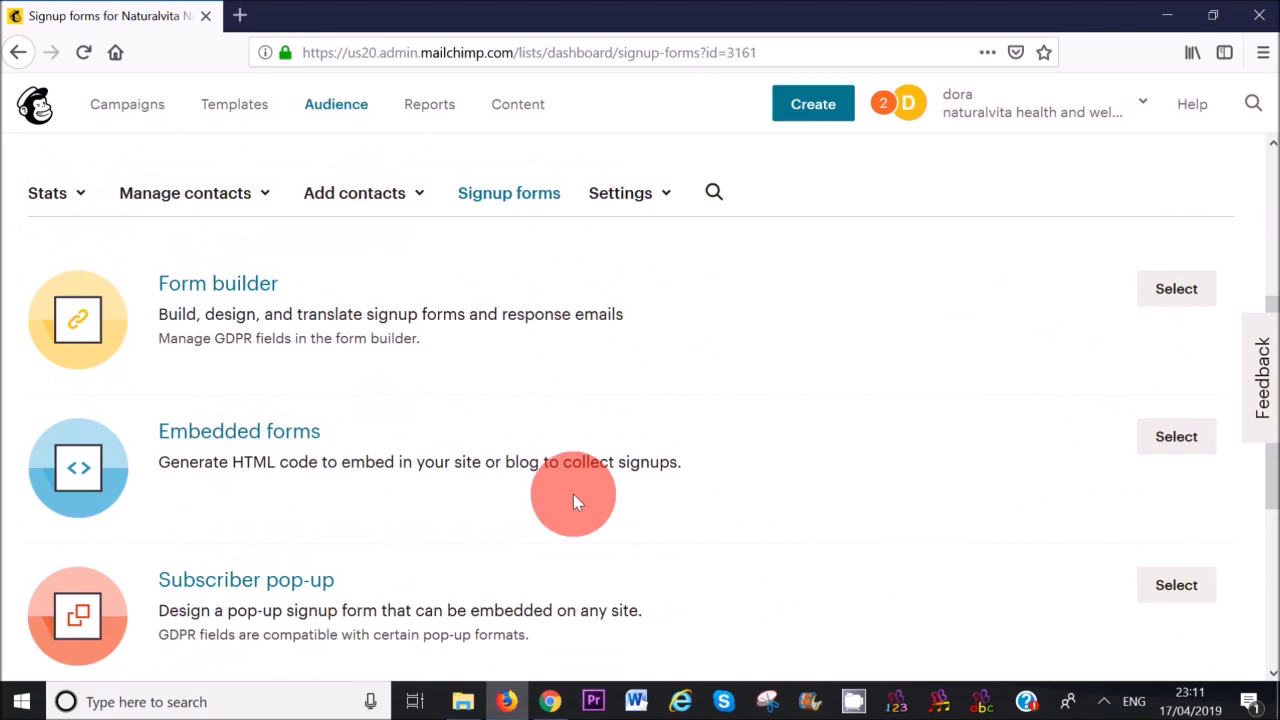
{"action": "scroll", "coordinate": [1262, 500], "scroll_direction": "down", "scroll_amount": 1}
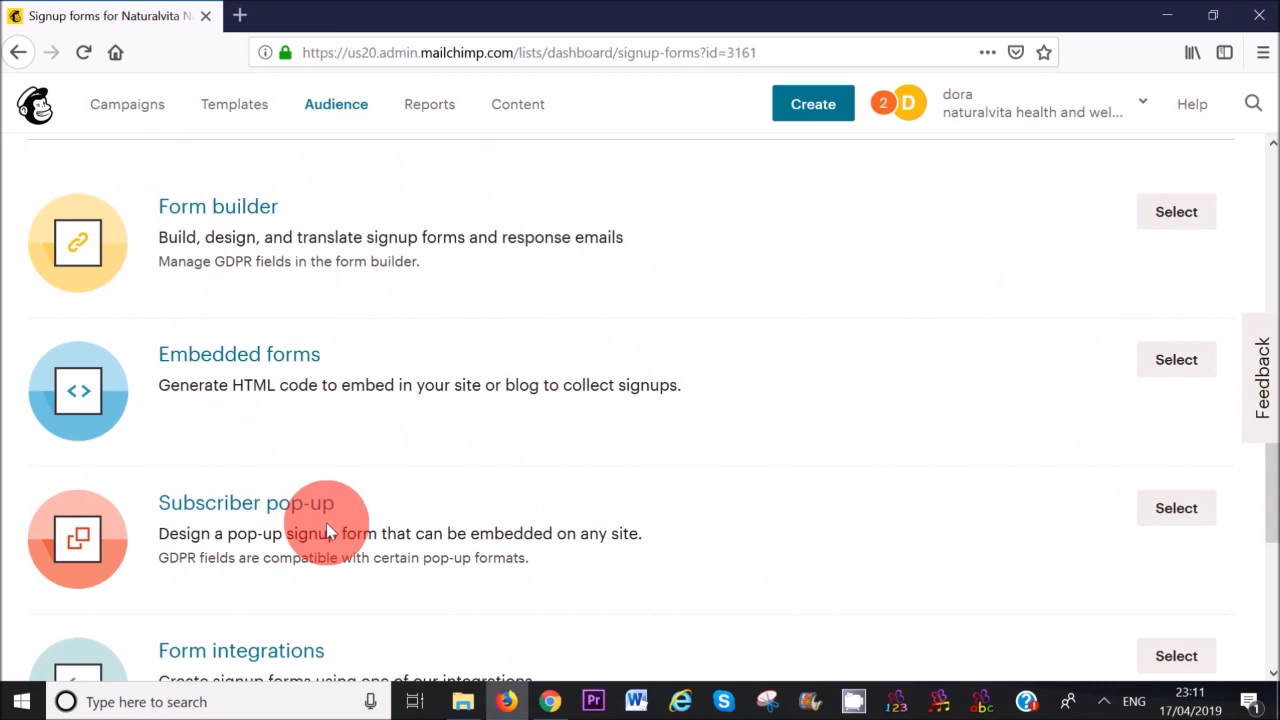
{"action": "scroll", "coordinate": [1257, 543], "scroll_direction": "down", "scroll_amount": 1}
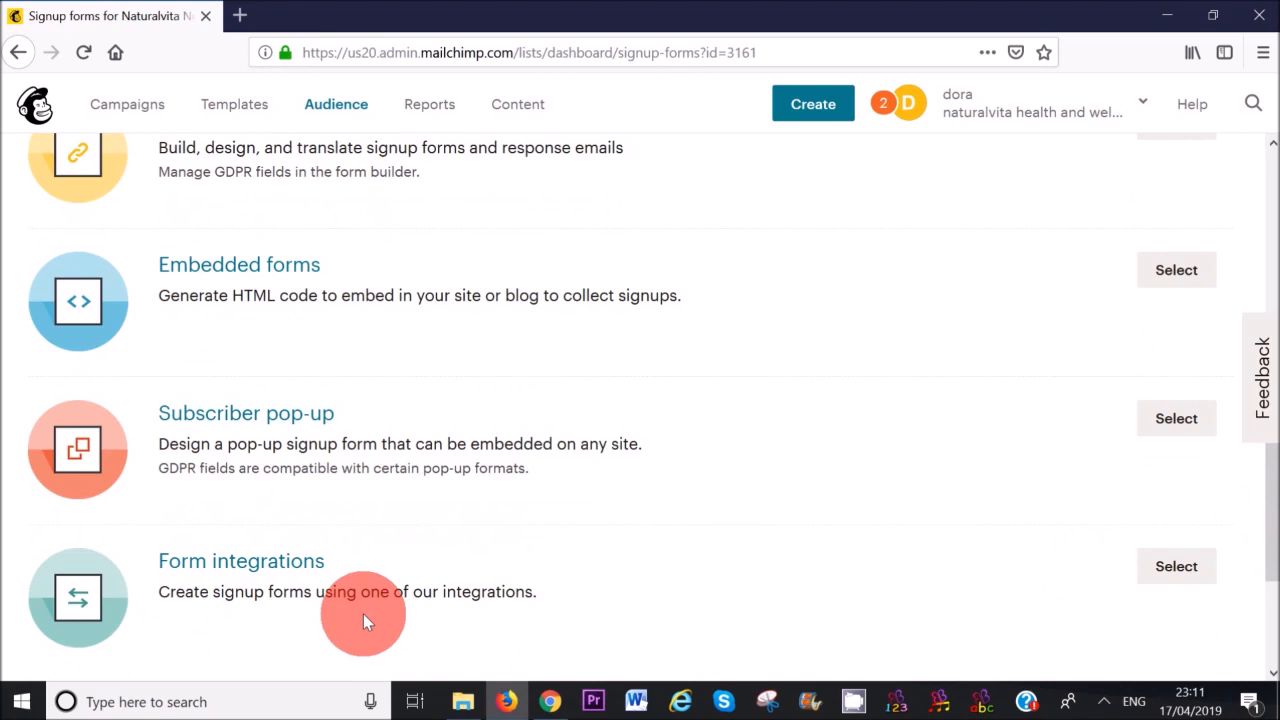
{"action": "scroll", "coordinate": [1262, 490], "scroll_direction": "up", "scroll_amount": 2}
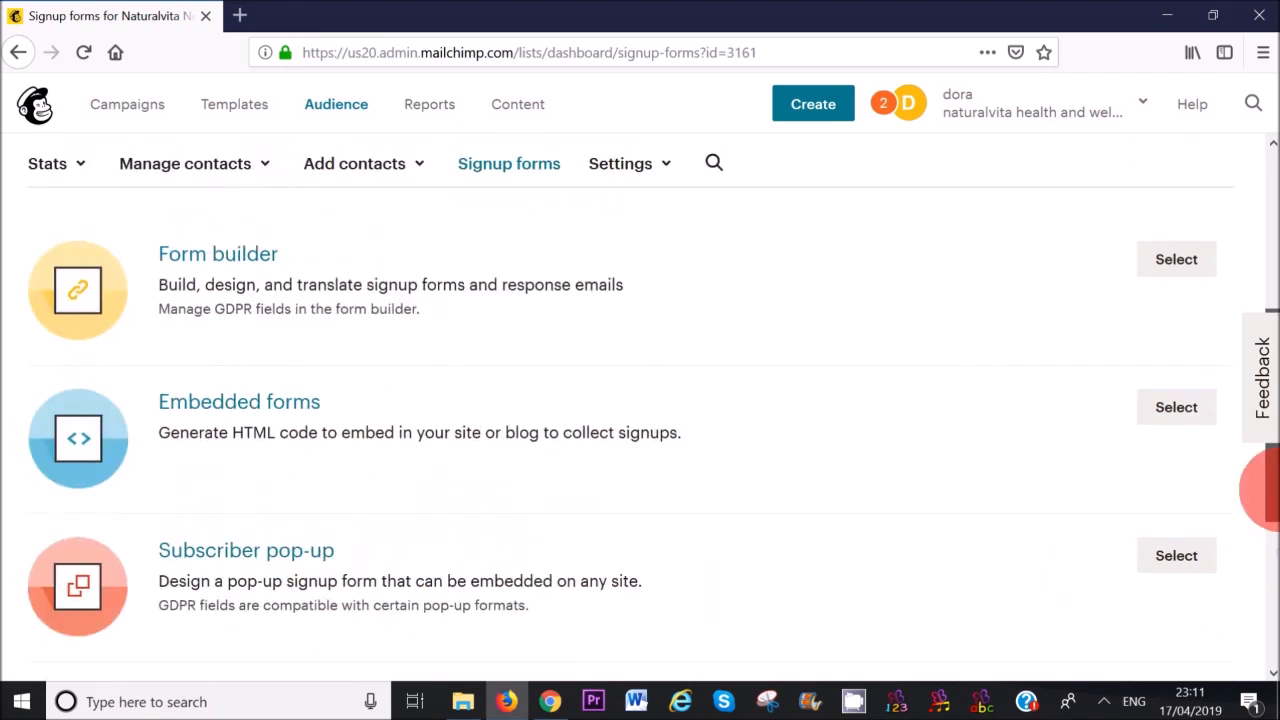
- Open the form builder for the Naturalvita Newsletter signup form and review its URL, form fields and marketing permissions
{"action": "left_click", "coordinate": [240, 284]}
{"action": "left_click_drag", "start_coordinate": [1271, 250], "coordinate": [1271, 420]}
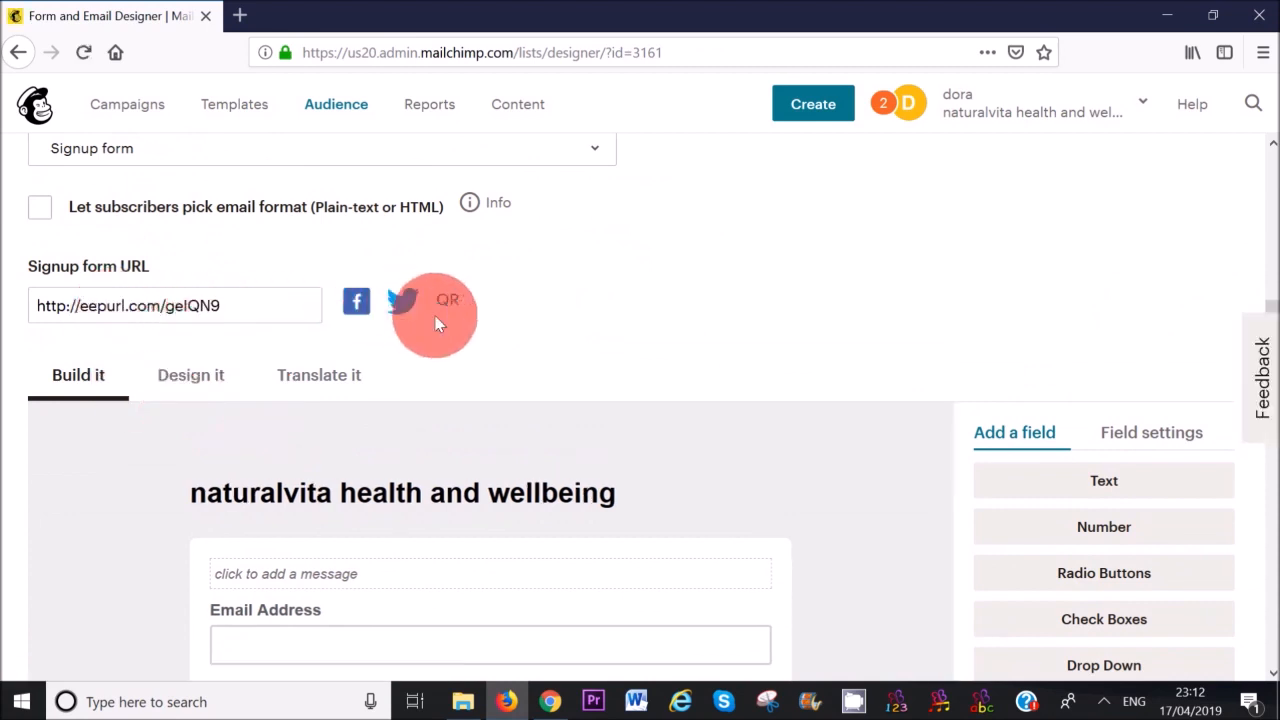
{"action": "scroll", "coordinate": [1265, 330], "scroll_direction": "down", "scroll_amount": 3}
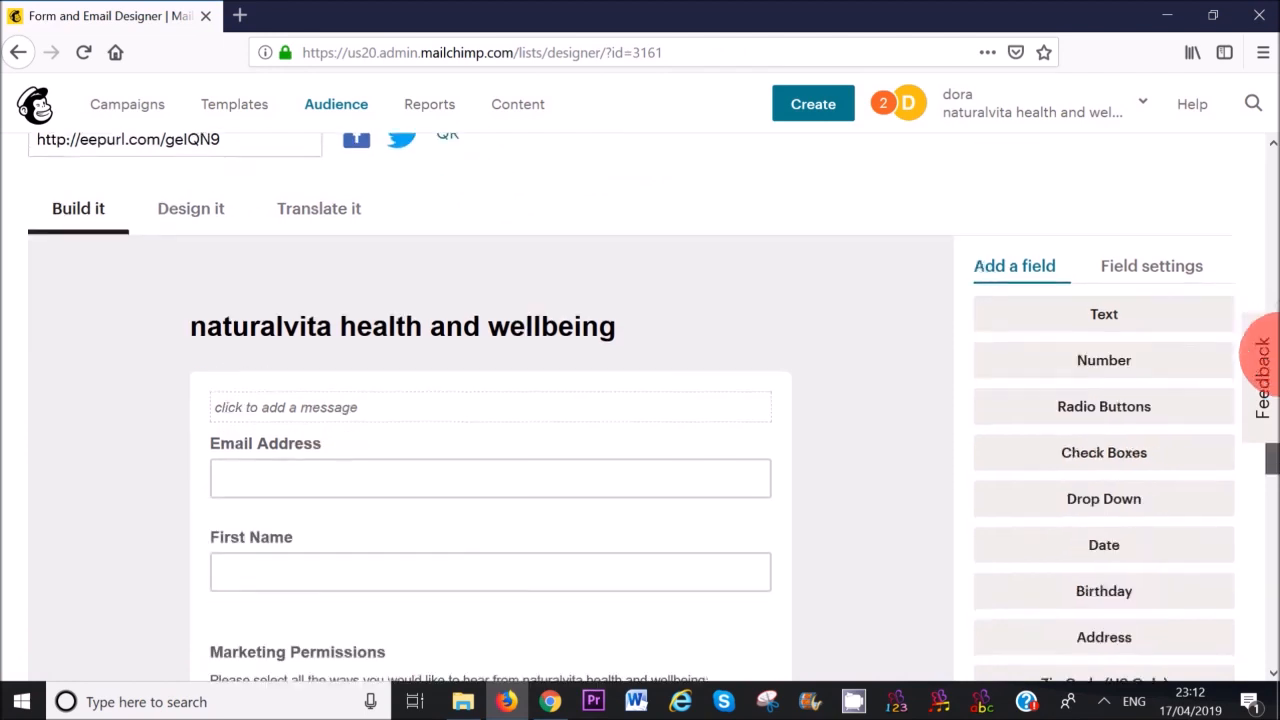
{"action": "scroll", "coordinate": [1265, 330], "scroll_direction": "down", "scroll_amount": 3}
{"action": "left_click", "coordinate": [294, 374]}
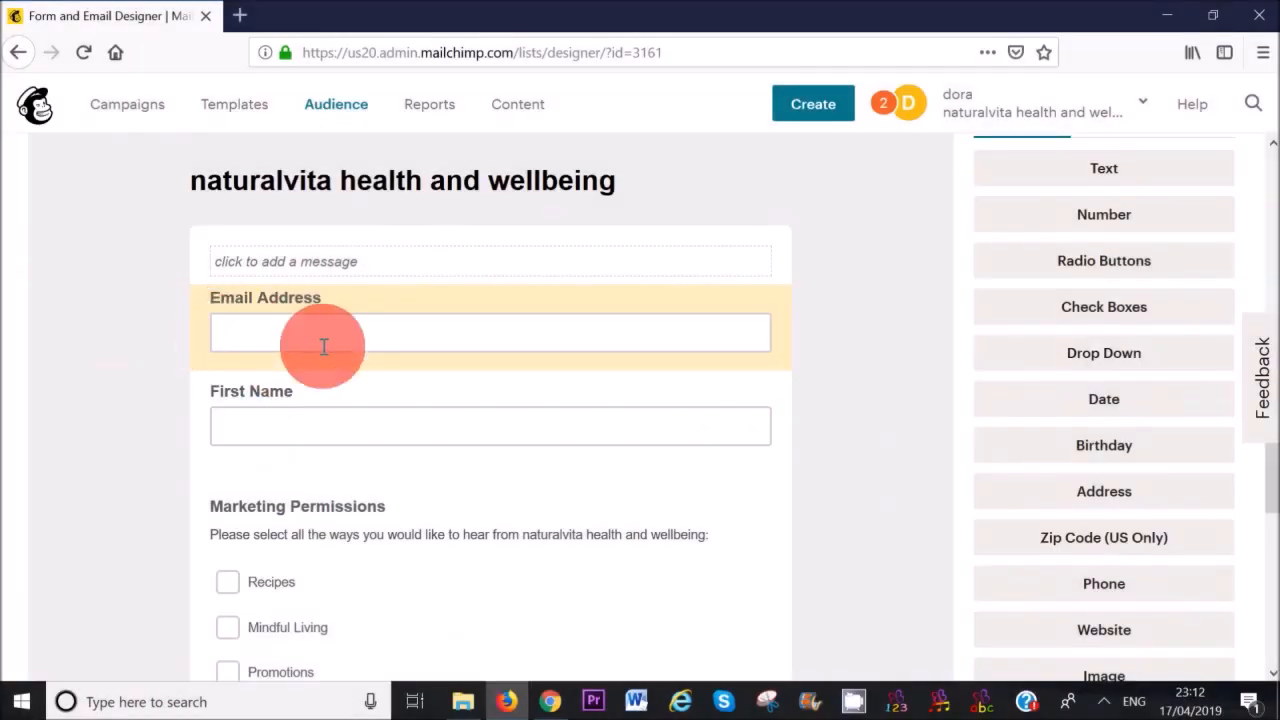
{"action": "scroll", "coordinate": [391, 443], "scroll_direction": "down", "scroll_amount": 2}
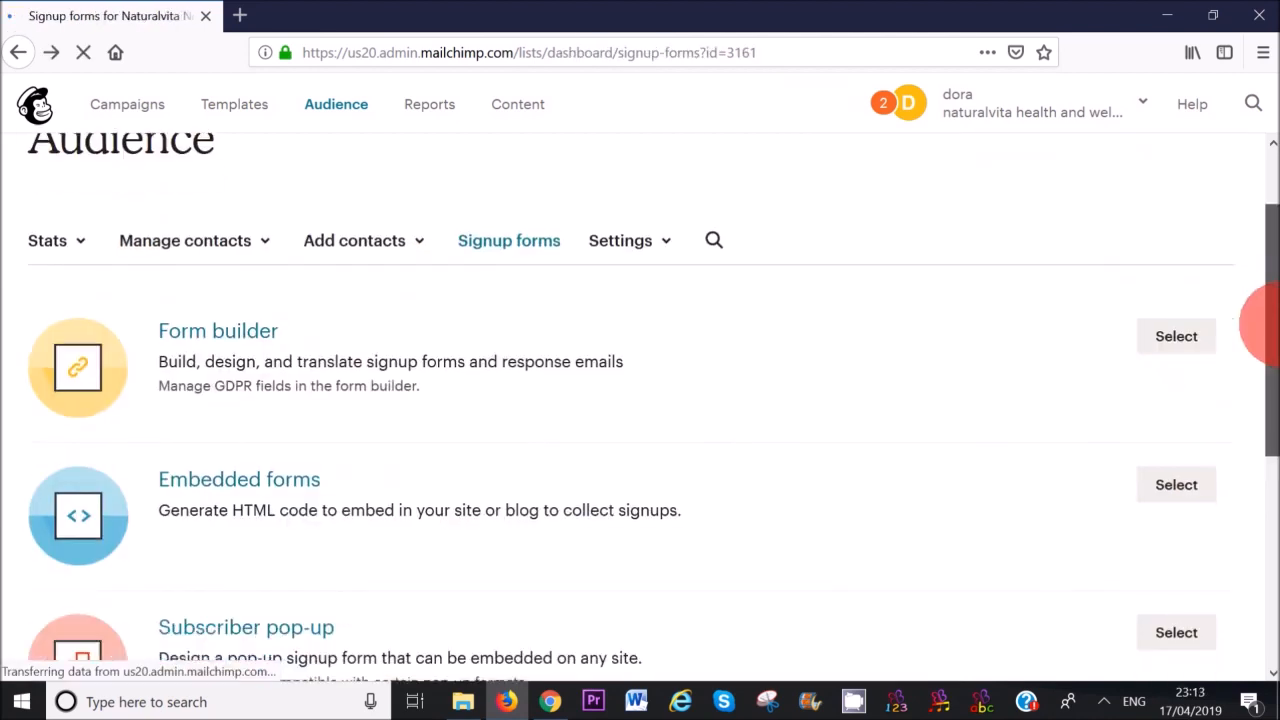
- Return to the signup forms page, open the embedded forms and look over the form options, preview and code
{"action": "left_click_drag", "start_coordinate": [1273, 321], "coordinate": [1273, 347]}
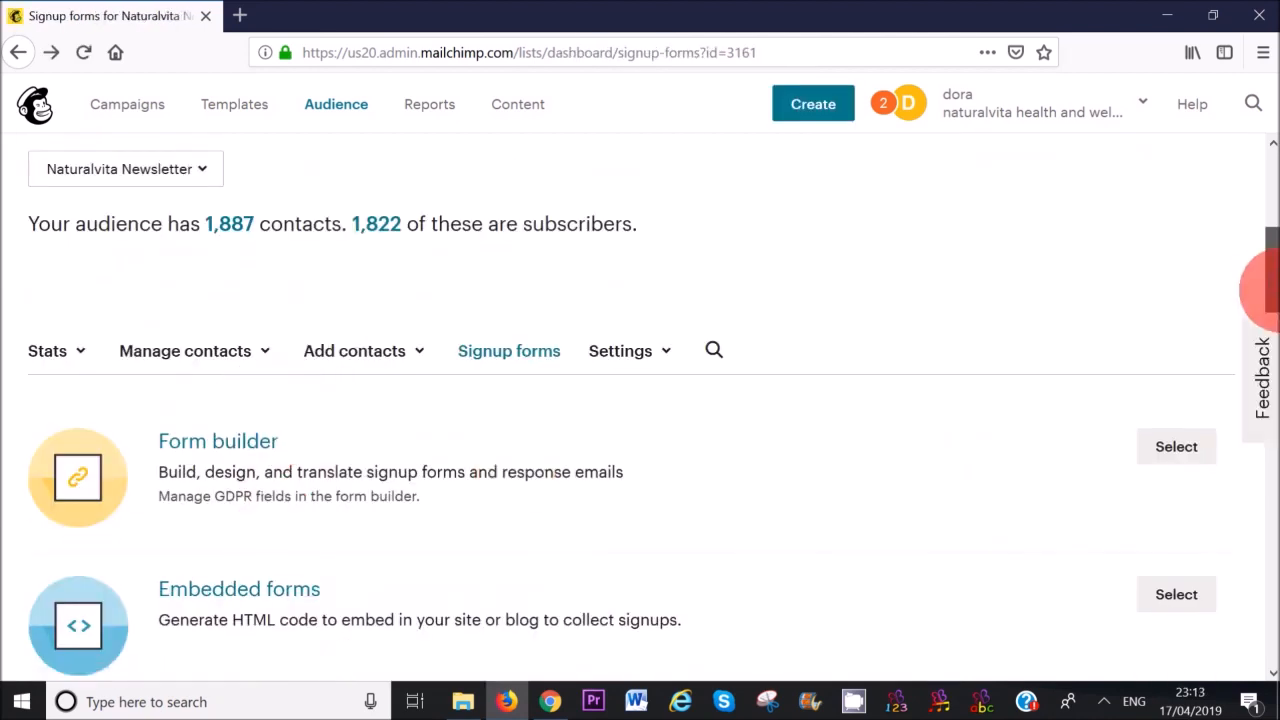
{"action": "left_click_drag", "start_coordinate": [1270, 300], "coordinate": [1270, 380]}
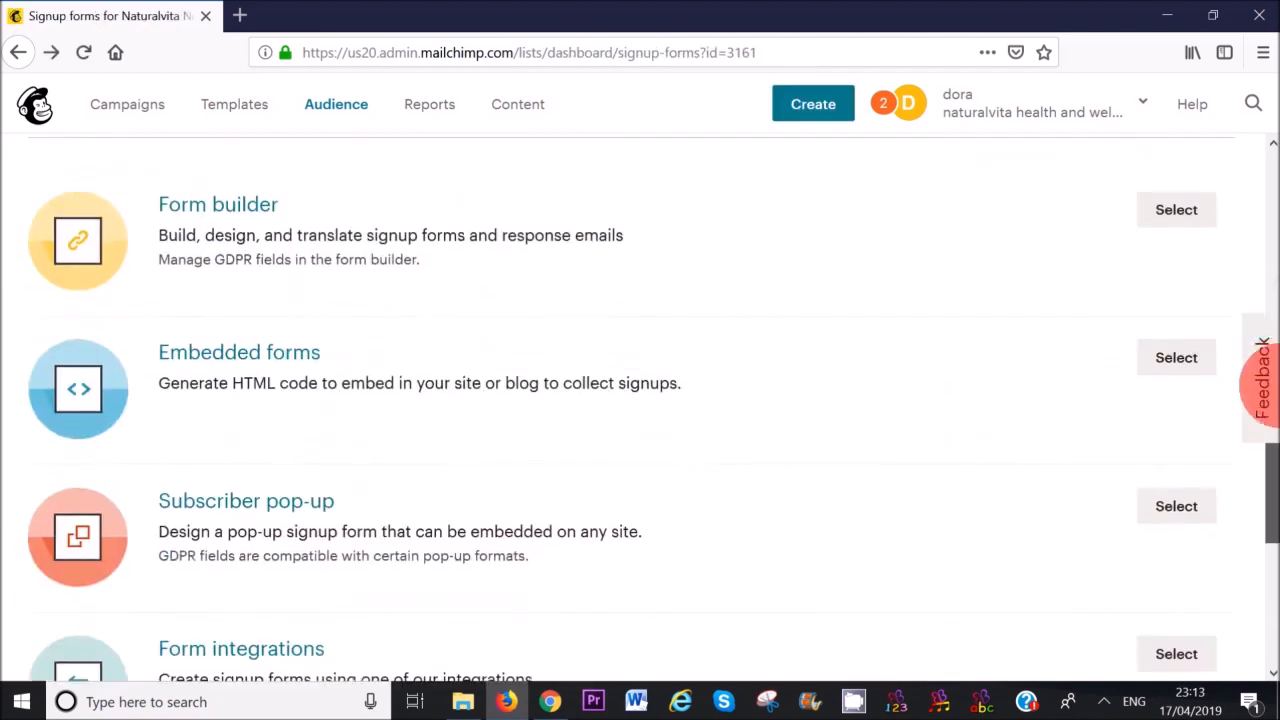
{"action": "left_click", "coordinate": [224, 352]}
{"action": "left_click_drag", "start_coordinate": [1262, 288], "coordinate": [1266, 486]}
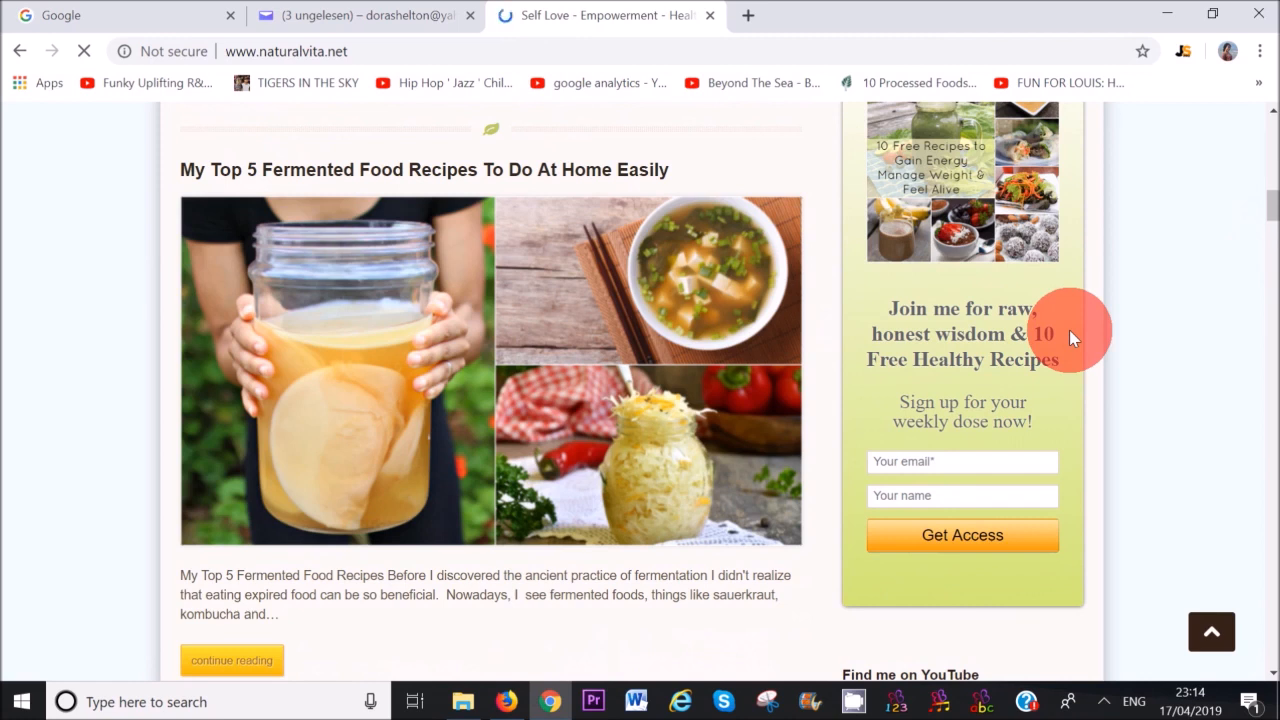
- Compare the embedded form code page with the live signup form on naturalvita.net in Chrome, and return to Mailchimp in Firefox
{"action": "left_click", "coordinate": [508, 703]}
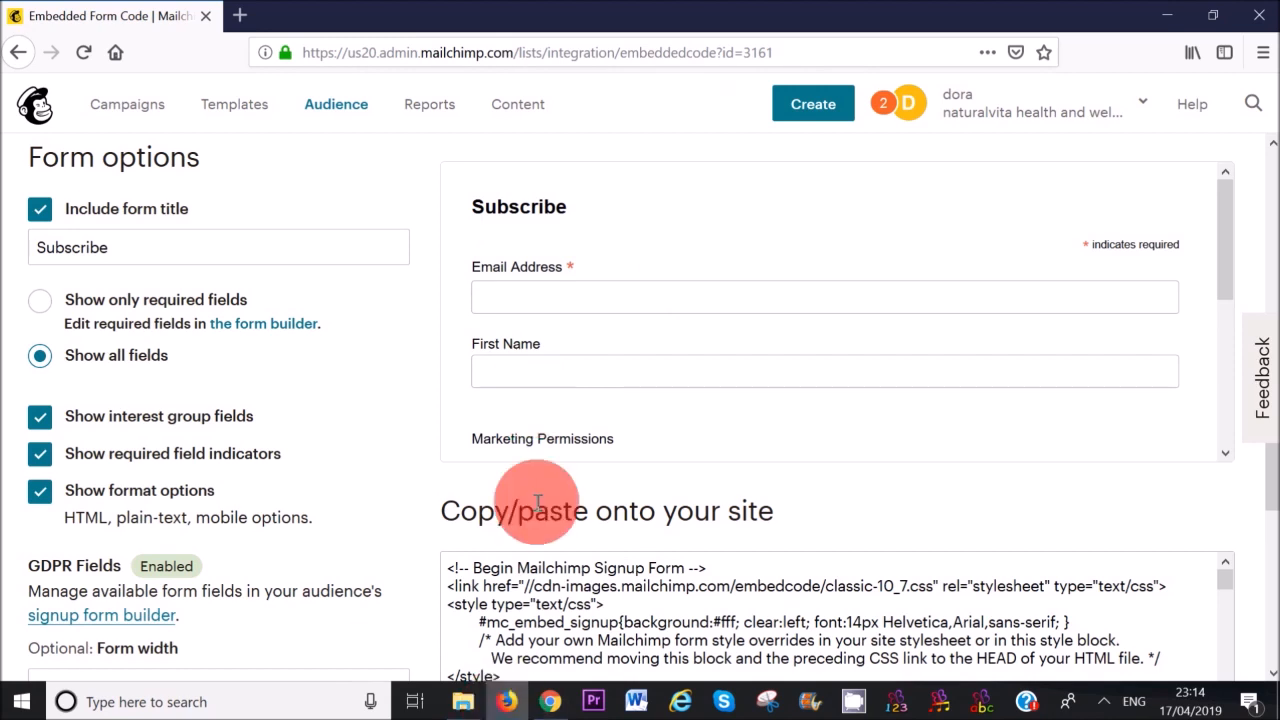
{"action": "left_click", "coordinate": [550, 701]}
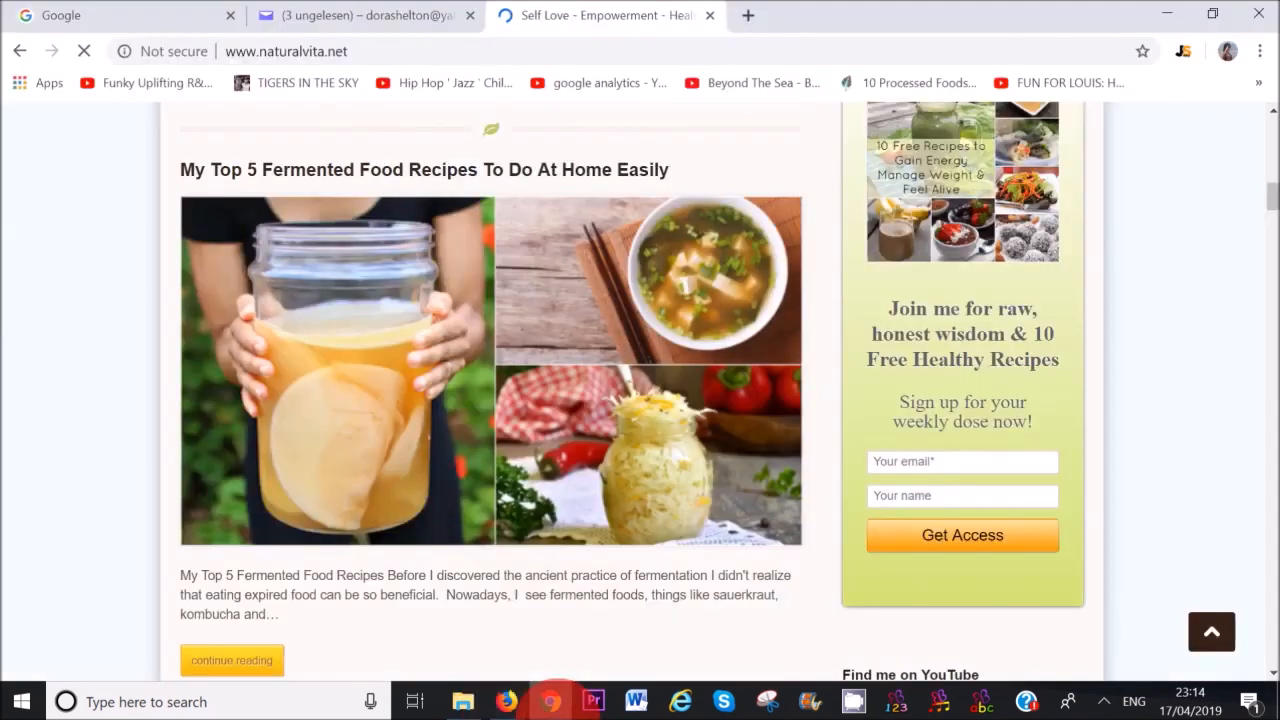
{"action": "scroll", "coordinate": [973, 271], "scroll_direction": "up", "scroll_amount": 1}
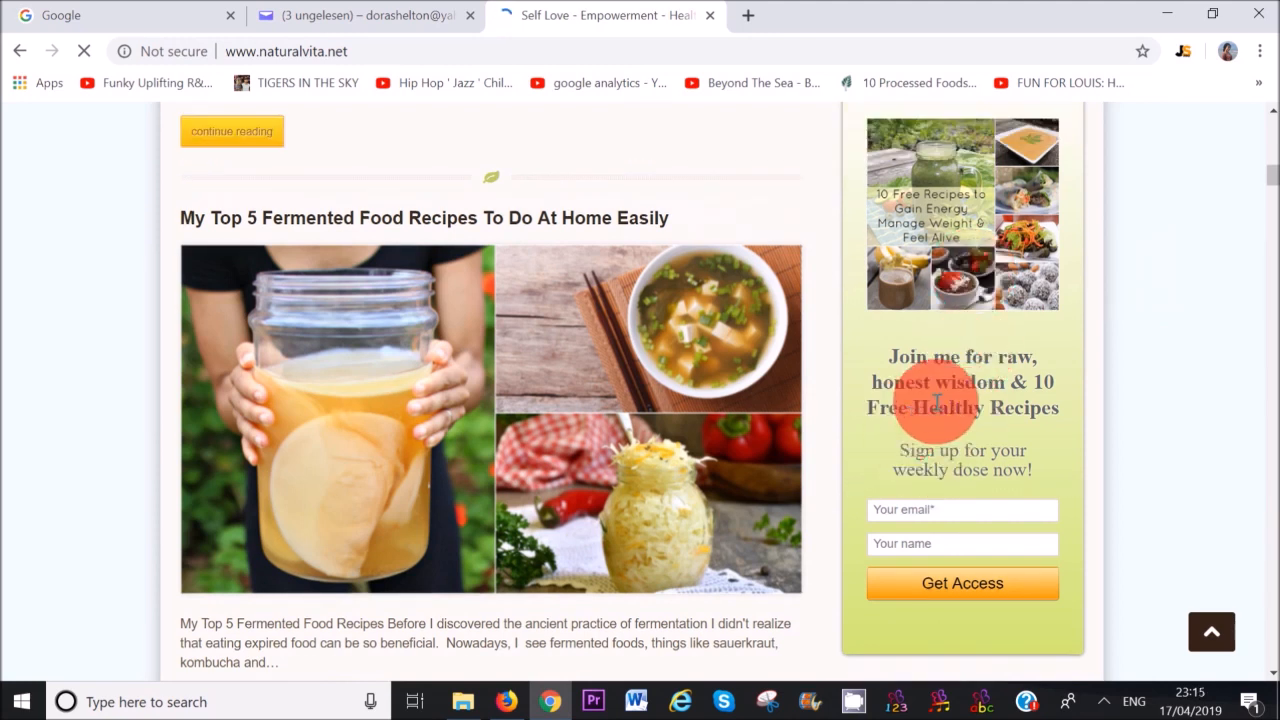
{"action": "left_click", "coordinate": [507, 701]}
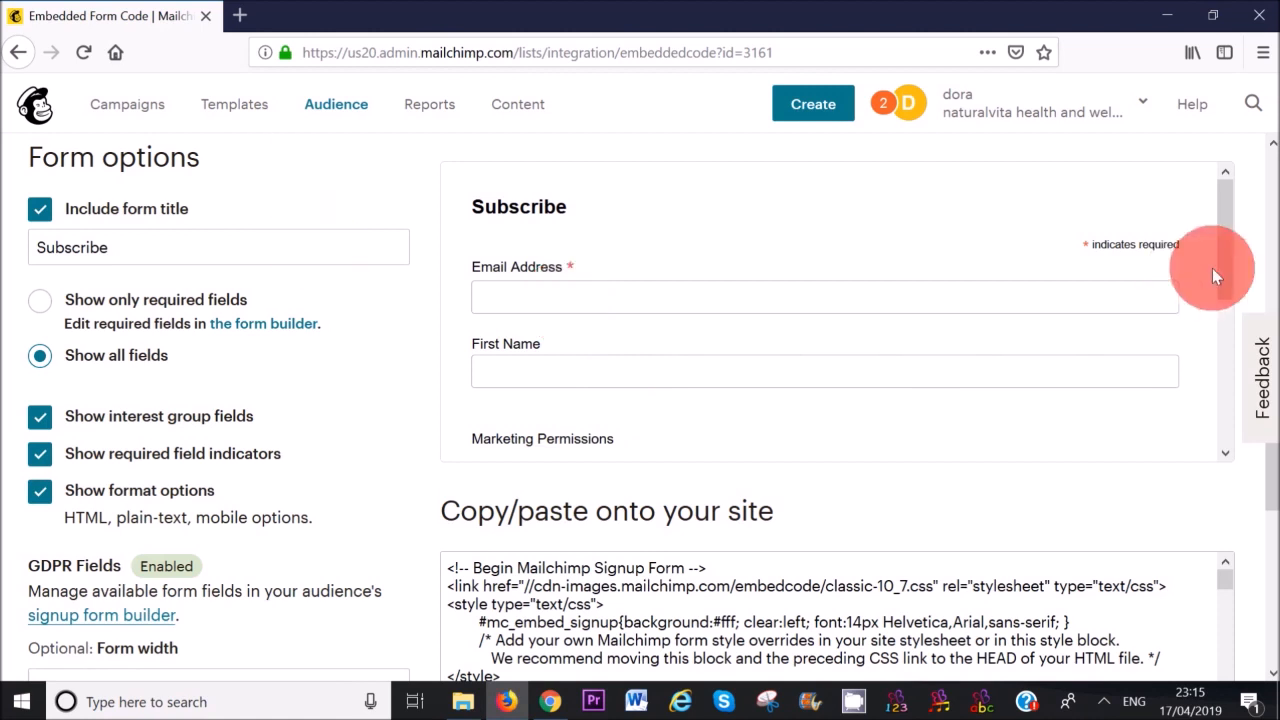
- Preview the Condensed, Horizontal and Unstyled variants of the embedded form
{"action": "scroll", "coordinate": [1265, 295], "scroll_direction": "up", "scroll_amount": 3}
{"action": "scroll", "coordinate": [1265, 295], "scroll_direction": "up", "scroll_amount": 3}
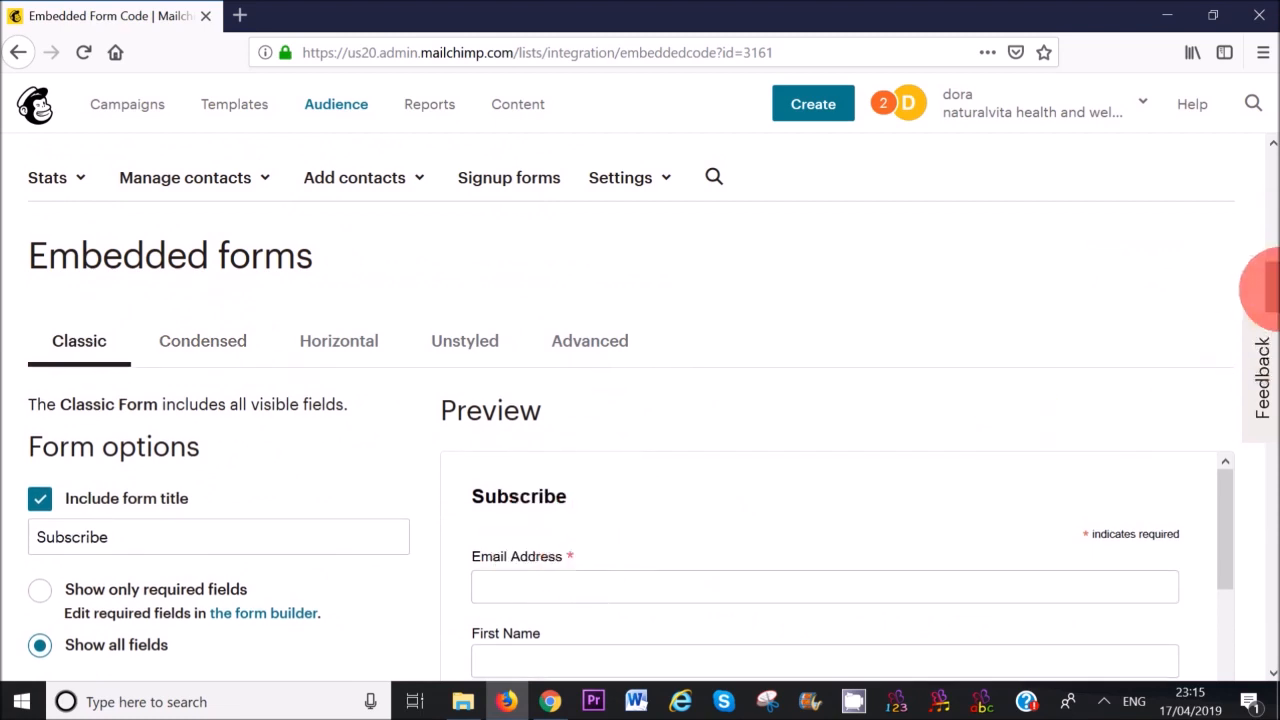
{"action": "scroll", "coordinate": [1255, 298], "scroll_direction": "down", "scroll_amount": 1}
{"action": "left_click", "coordinate": [202, 288]}
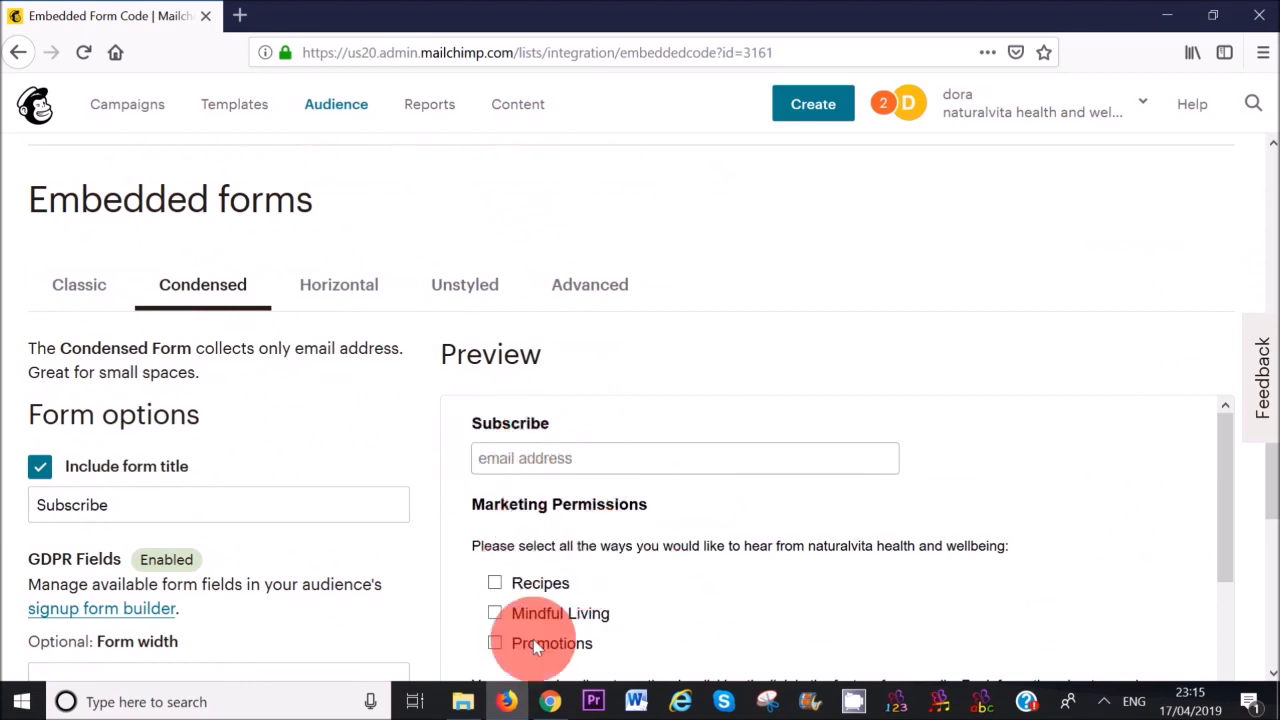
{"action": "left_click", "coordinate": [340, 275]}
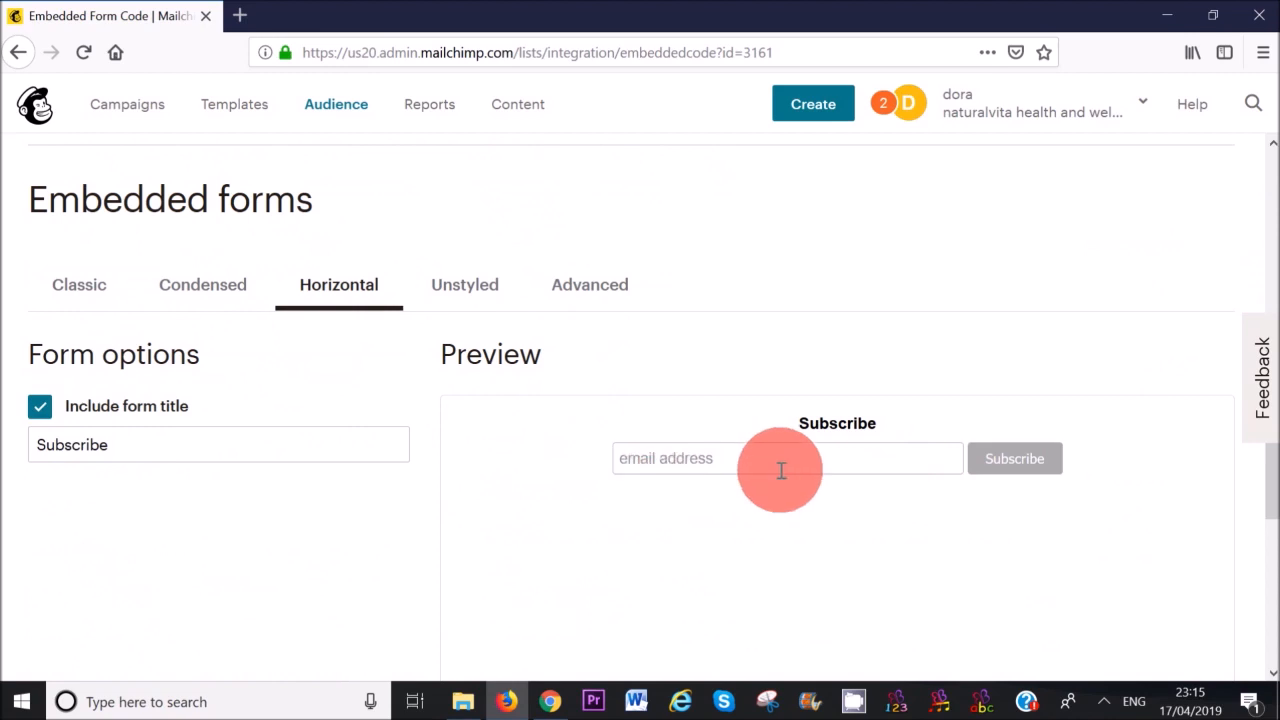
{"action": "left_click", "coordinate": [465, 290]}
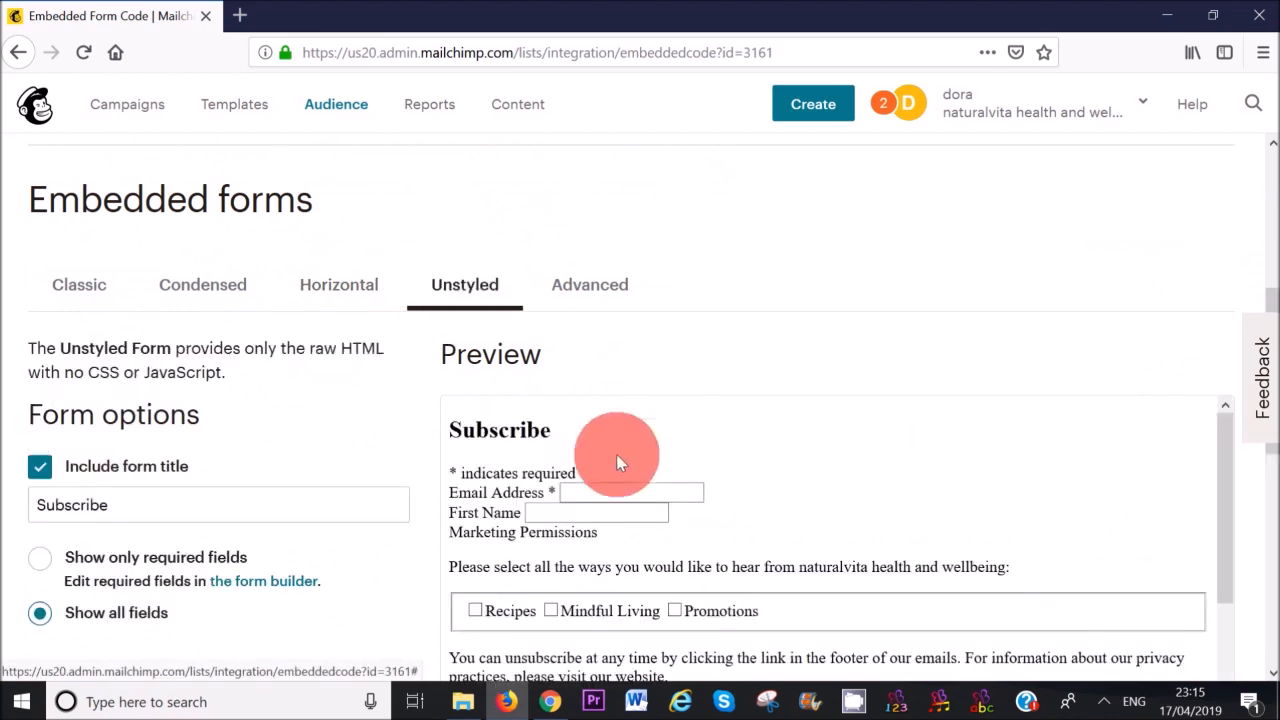
{"action": "mouse_move", "coordinate": [1270, 295]}
{"action": "left_mouse_down"}
{"action": "mouse_move", "coordinate": [1269, 309]}
{"action": "mouse_move", "coordinate": [1275, 291]}
{"action": "left_mouse_up"}
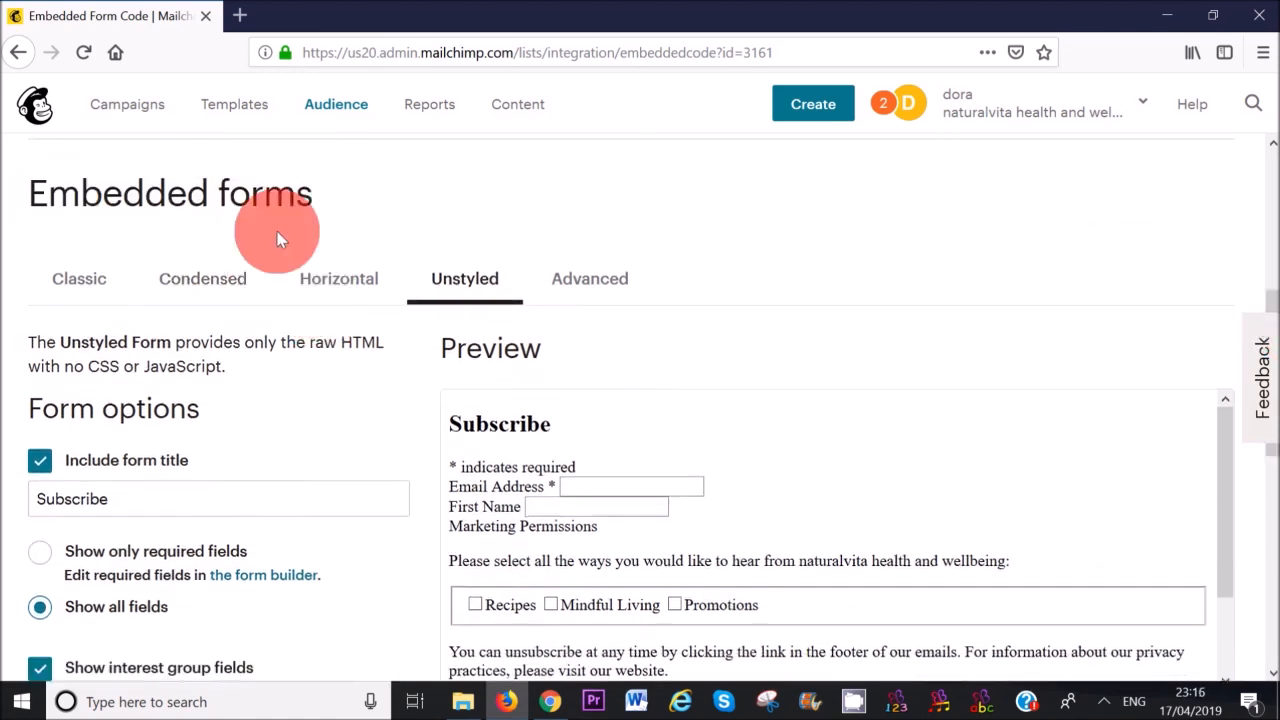
- Return to the signup forms page, open the subscriber pop-up editor and check the pop-up's display timing options
{"action": "left_click", "coordinate": [18, 52]}
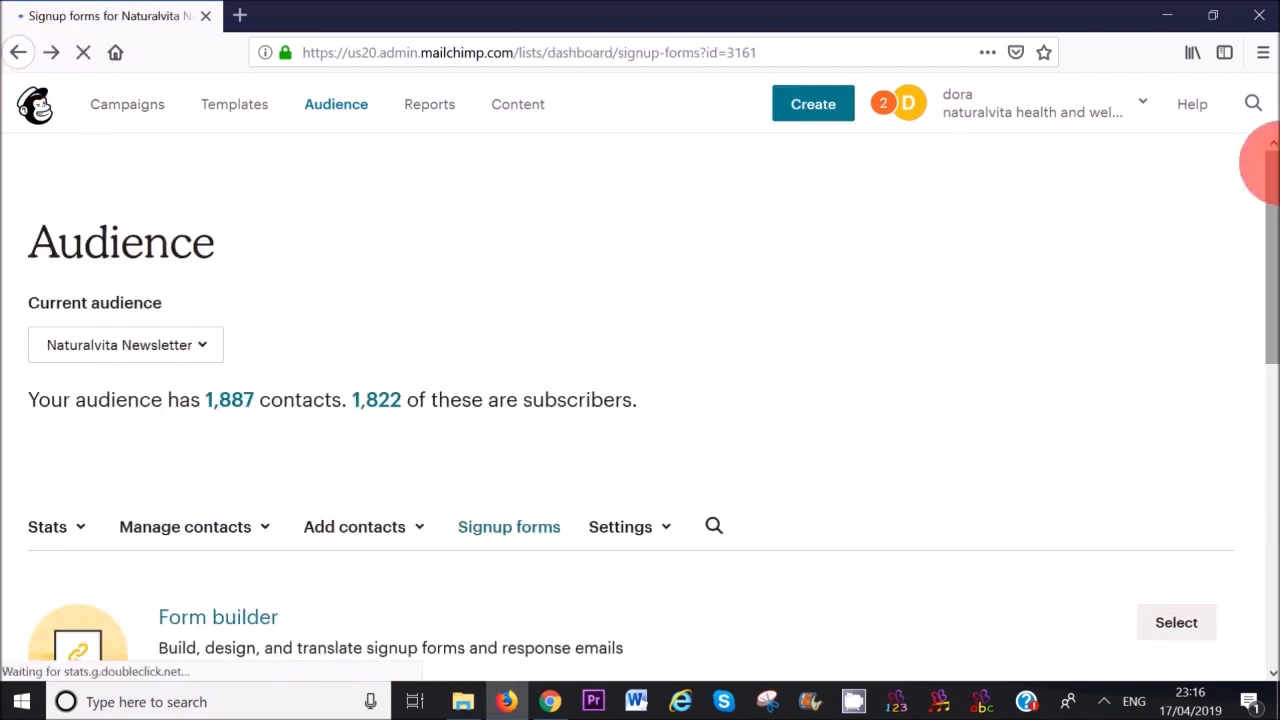
{"action": "scroll", "coordinate": [1260, 250], "scroll_direction": "down", "scroll_amount": 5}
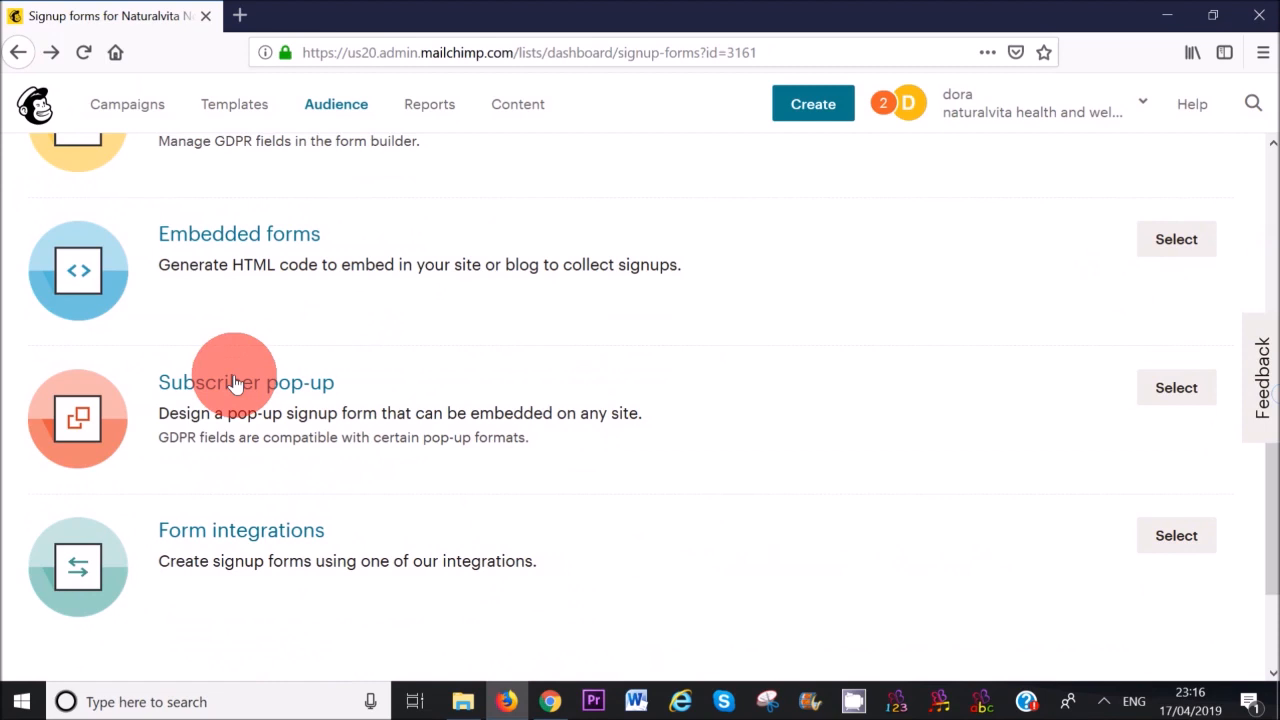
{"action": "left_click", "coordinate": [233, 382]}
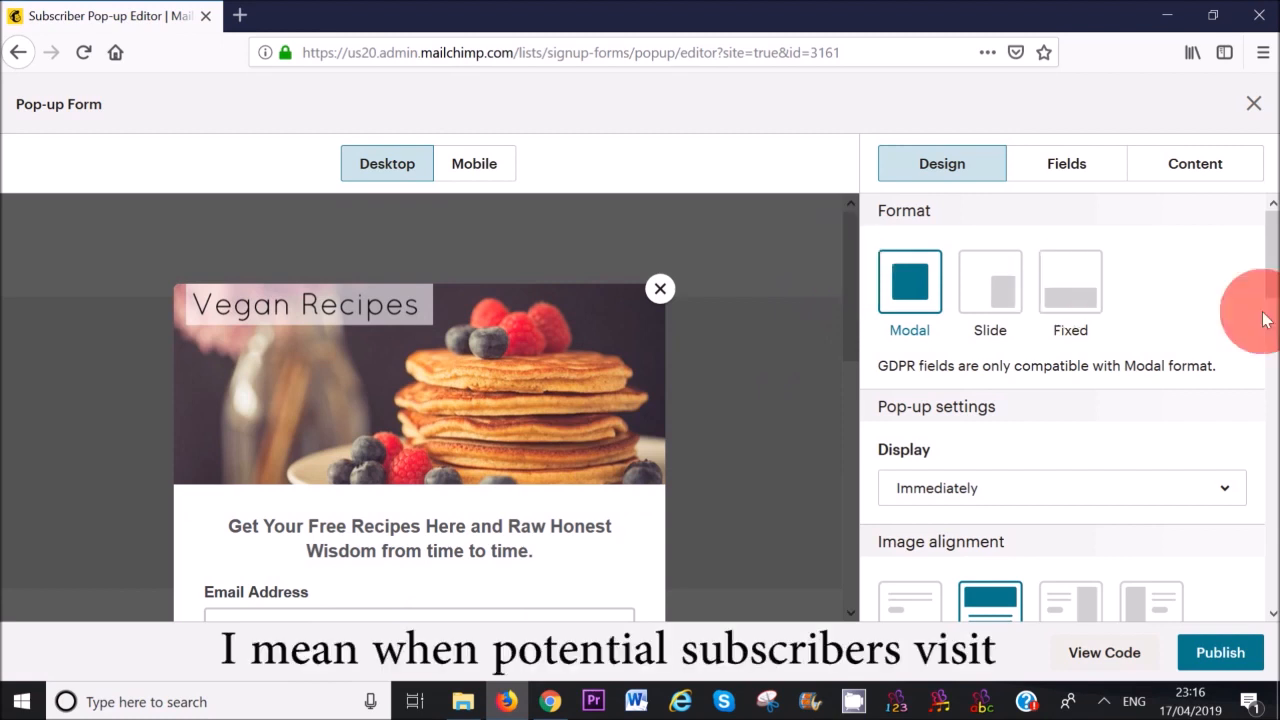
{"action": "left_click_drag", "start_coordinate": [1270, 273], "coordinate": [1260, 323]}
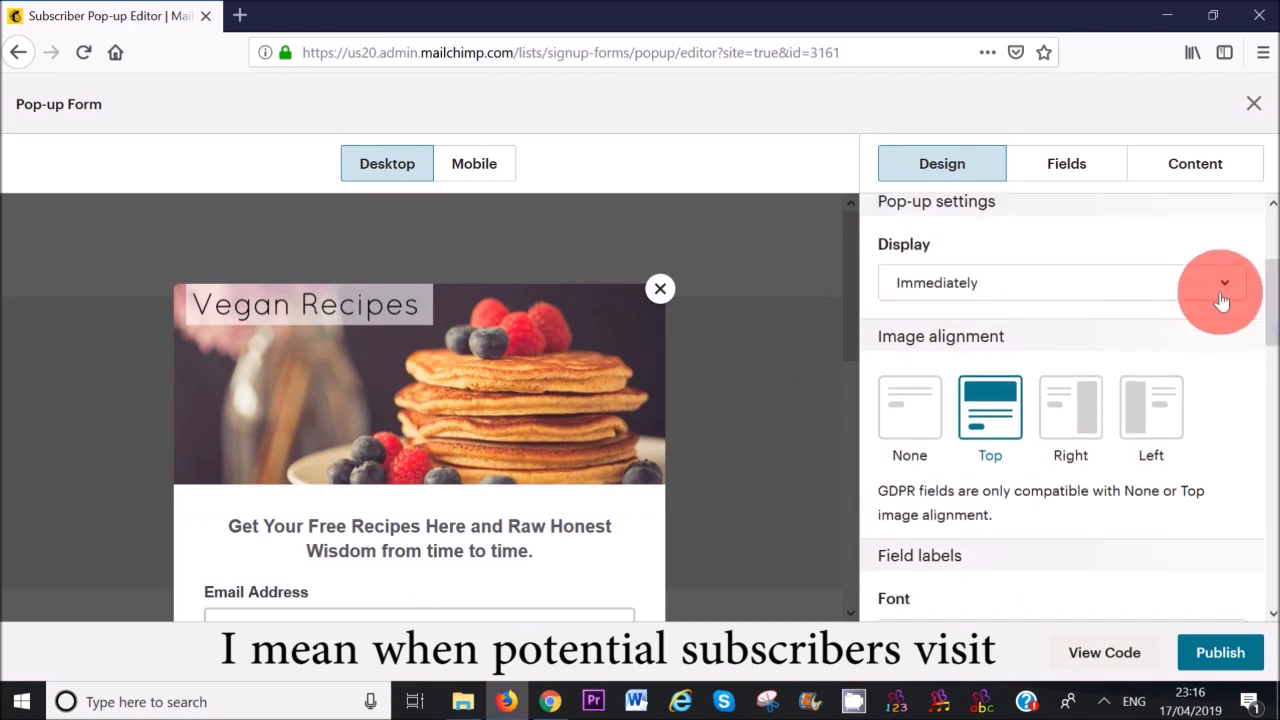
{"action": "left_click", "coordinate": [1180, 304]}
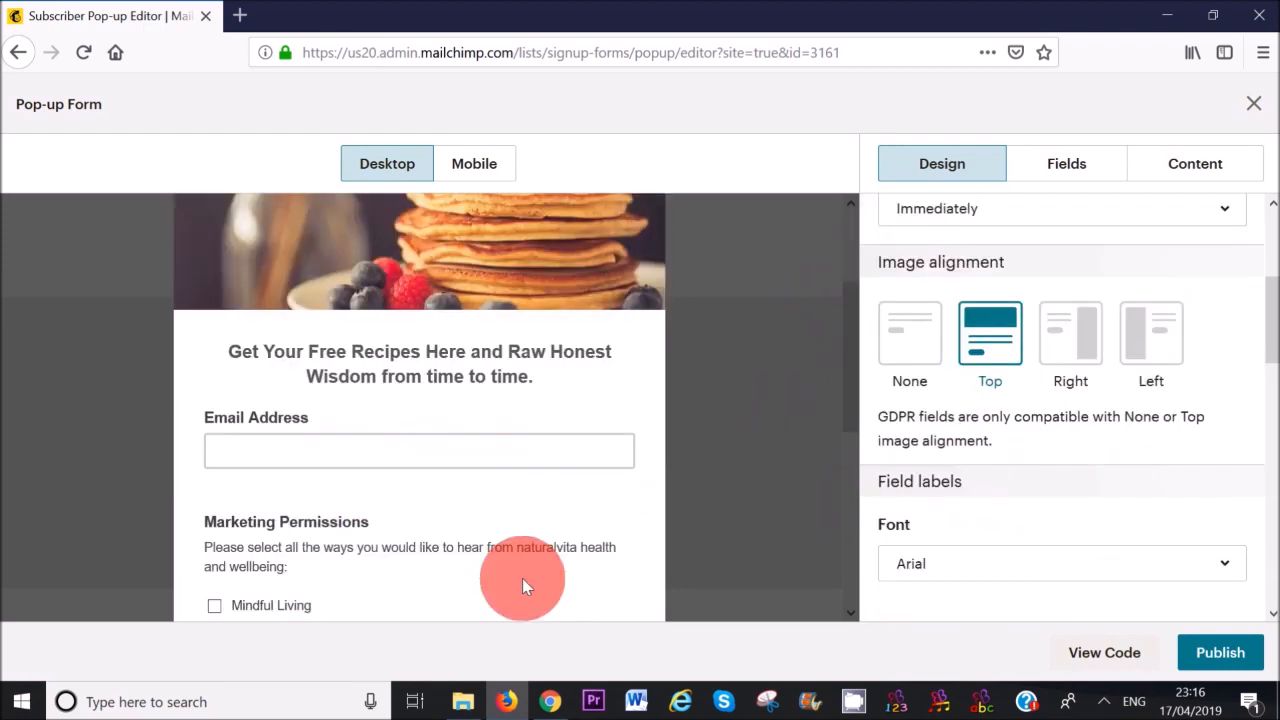
- Review the desktop preview of the pop-up form from its image to the subscribe button, and close the pop-up editor
{"action": "scroll", "coordinate": [522, 578], "scroll_direction": "up", "scroll_amount": 3}
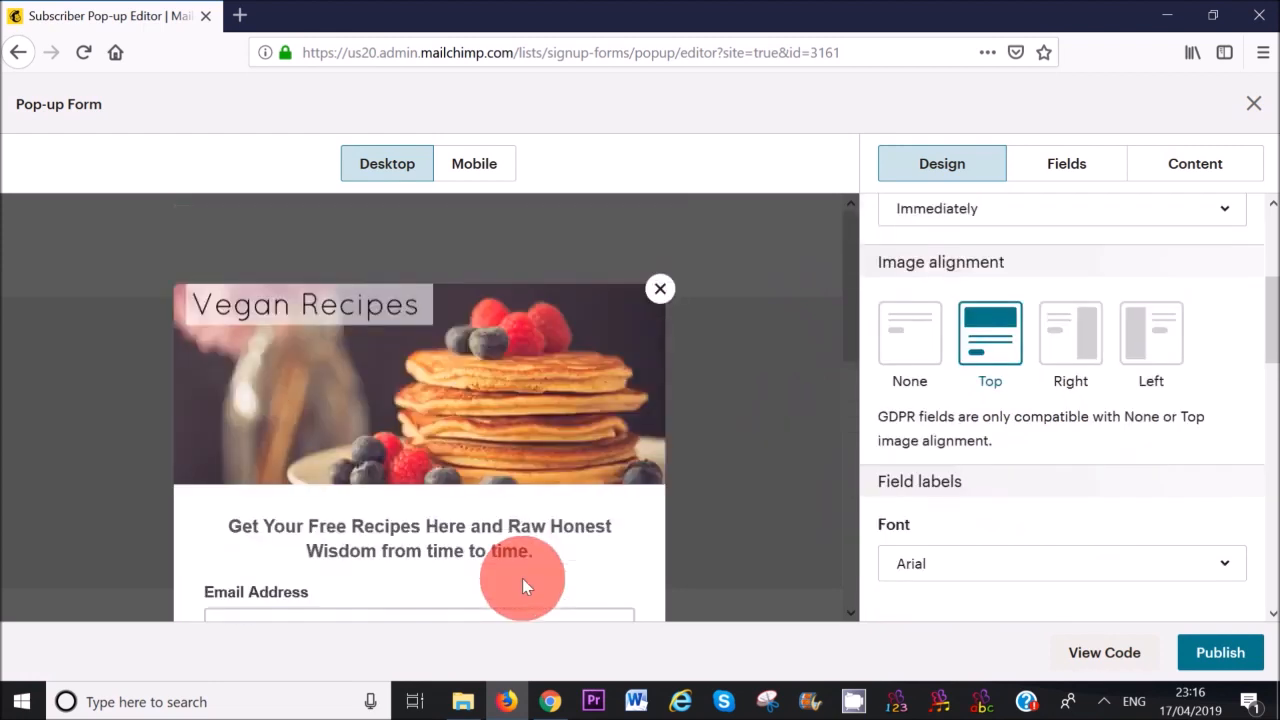
{"action": "scroll", "coordinate": [522, 578], "scroll_direction": "down", "scroll_amount": 1}
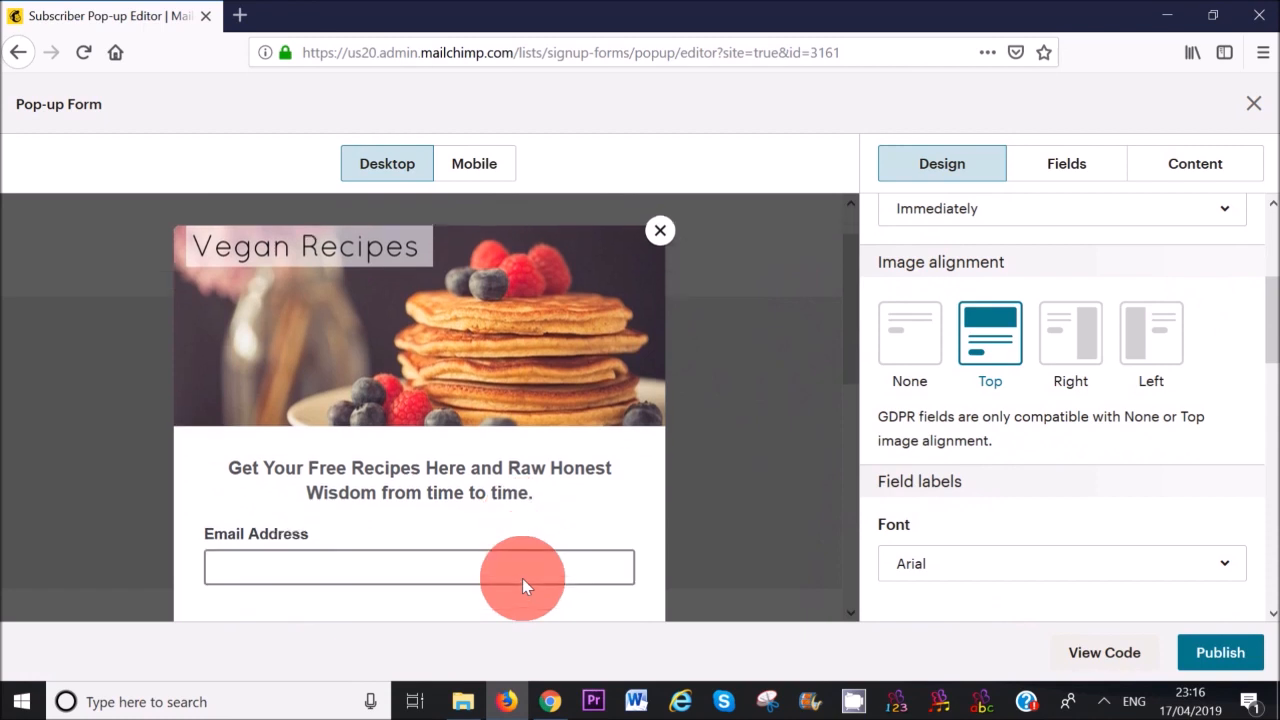
{"action": "scroll", "coordinate": [579, 400], "scroll_direction": "down", "scroll_amount": 1}
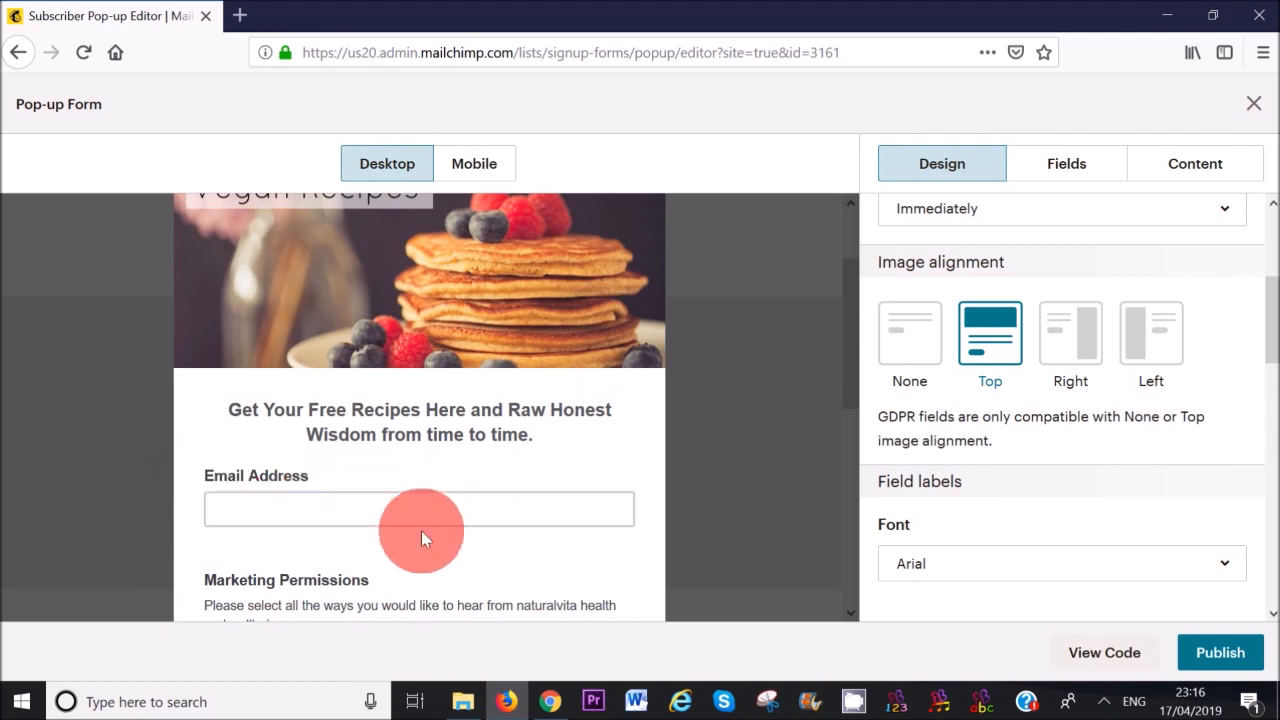
{"action": "scroll", "coordinate": [421, 531], "scroll_direction": "down", "scroll_amount": 5}
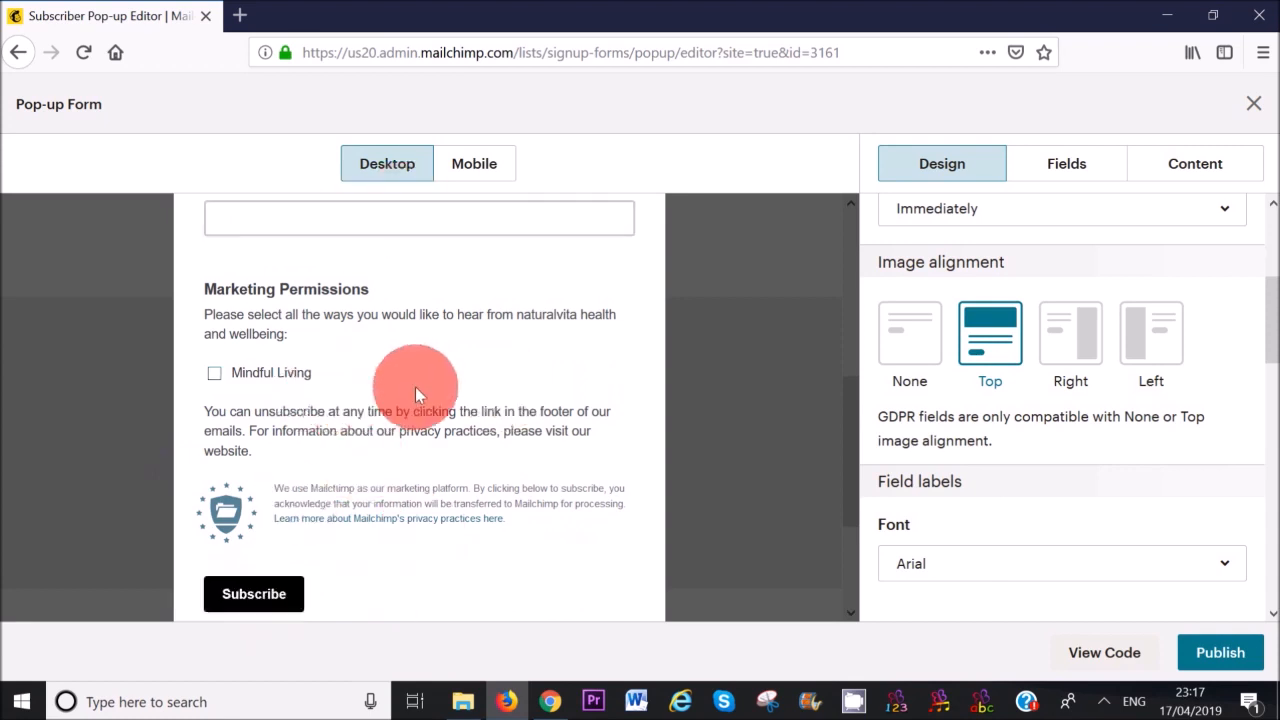
{"action": "scroll", "coordinate": [415, 387], "scroll_direction": "up", "scroll_amount": 4}
{"action": "scroll", "coordinate": [415, 387], "scroll_direction": "up", "scroll_amount": 2}
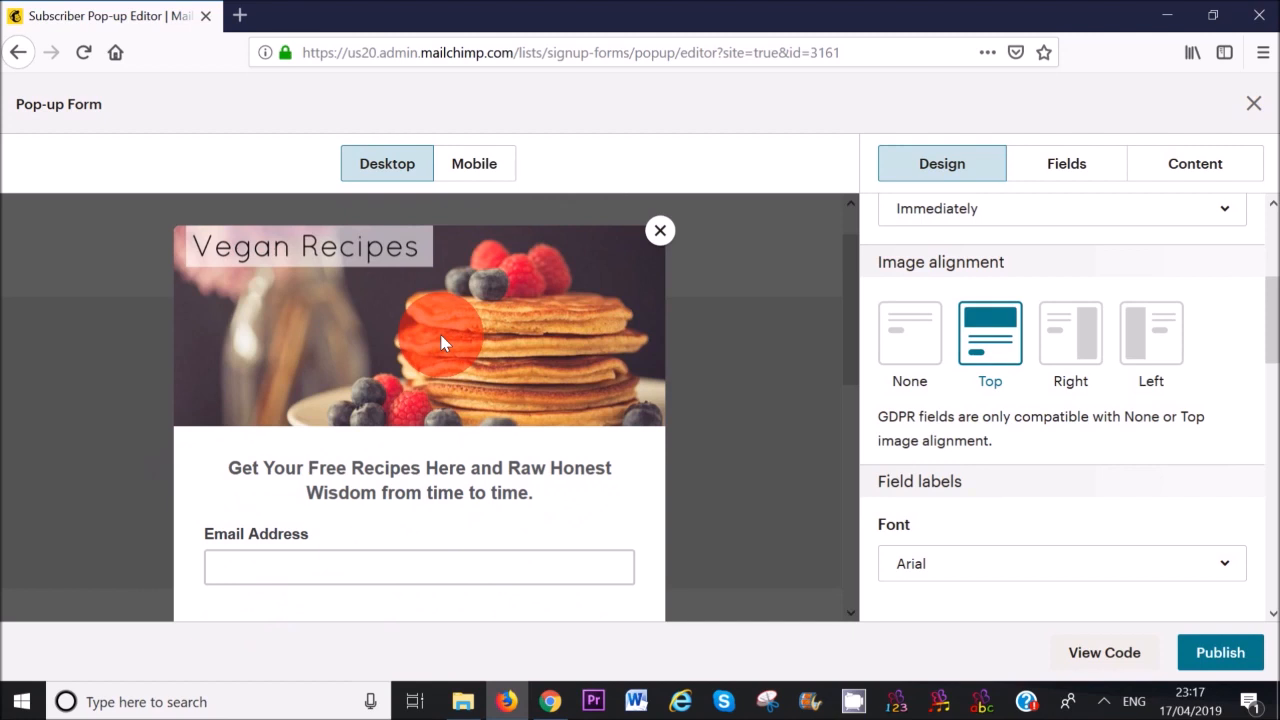
{"action": "left_click", "coordinate": [1252, 102]}
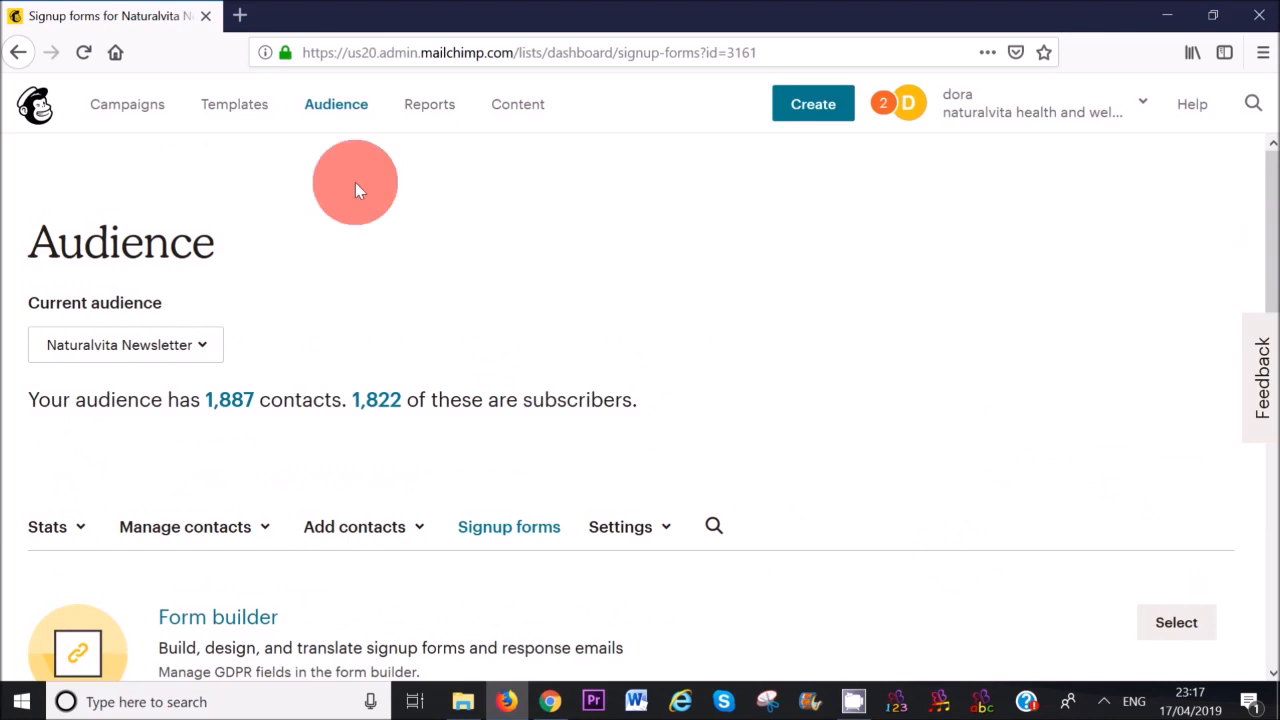
- Open the Campaigns page and start creating an email campaign
{"action": "left_click", "coordinate": [127, 106]}
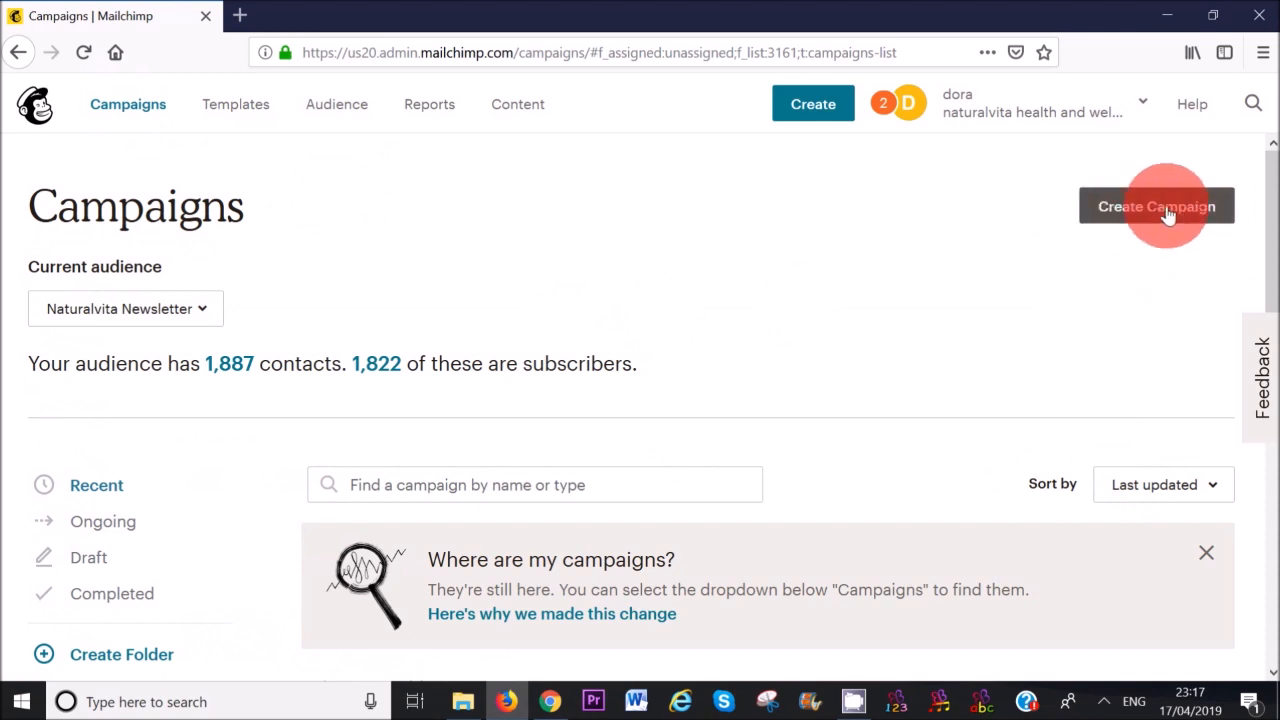
{"action": "left_click", "coordinate": [810, 110]}
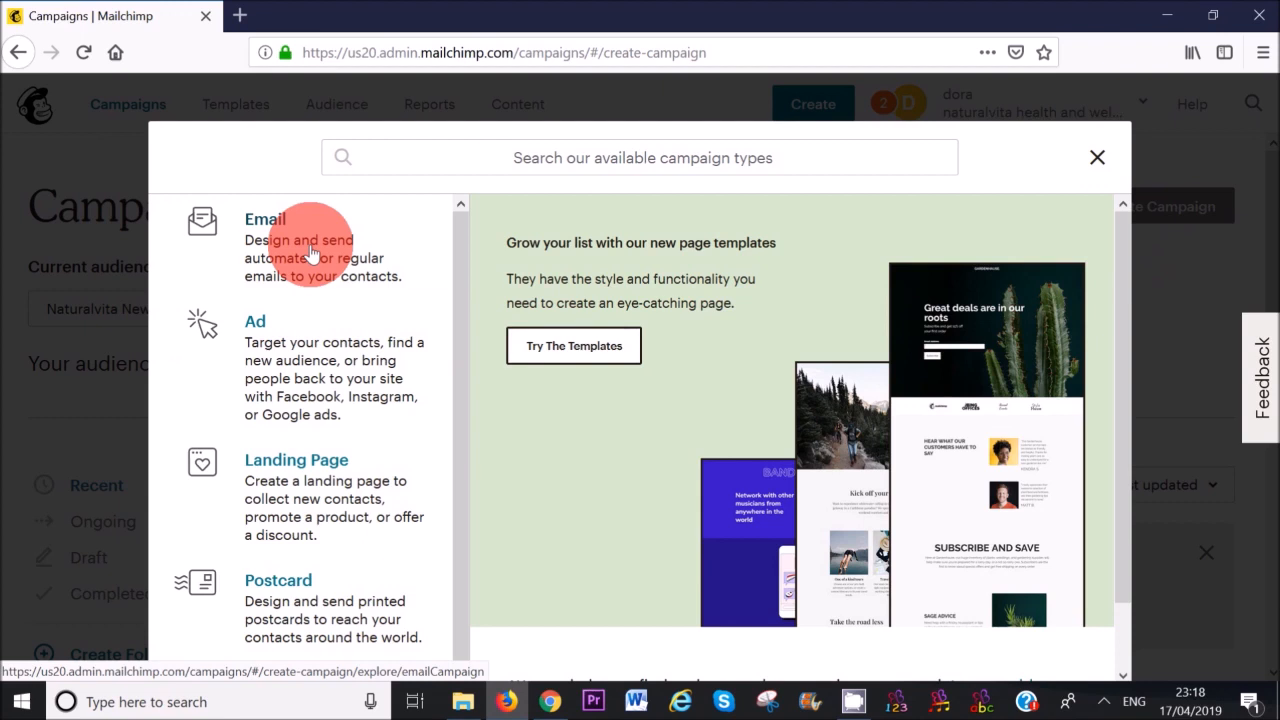
{"action": "left_click", "coordinate": [271, 230]}
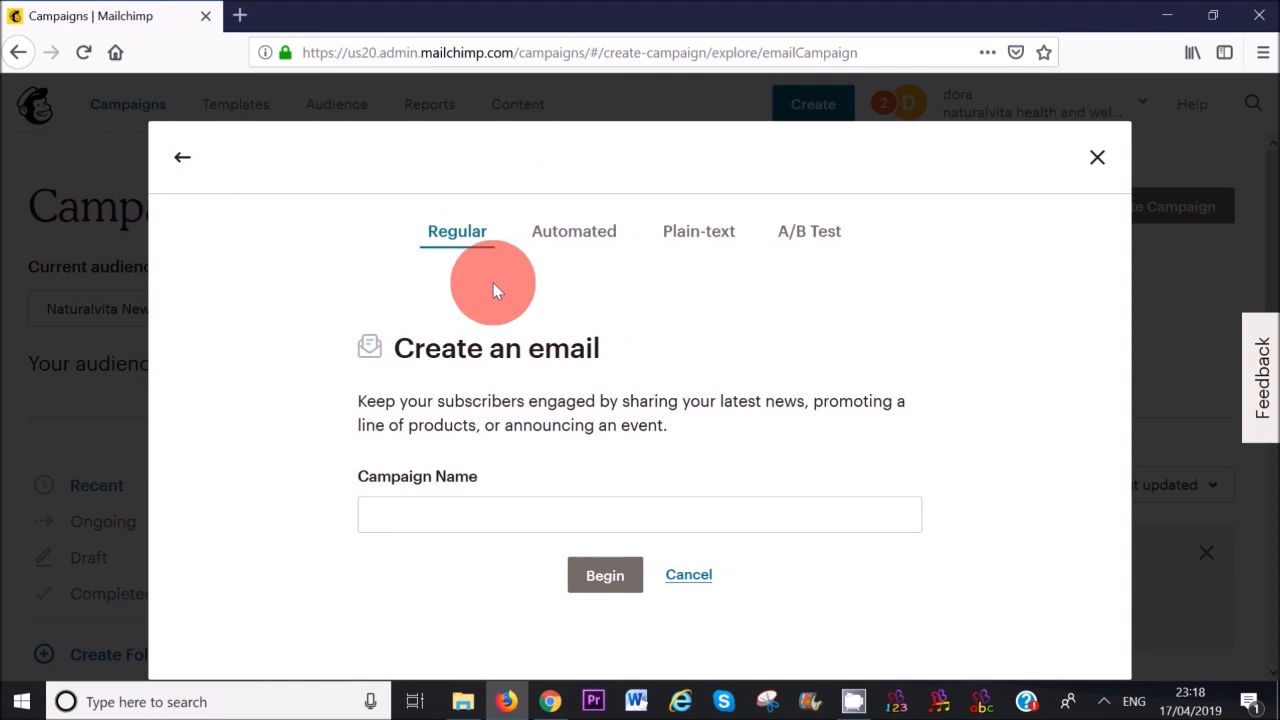
- Look through the automated email options and the other campaign types, and return to creating a regular email
{"action": "left_click", "coordinate": [592, 231]}
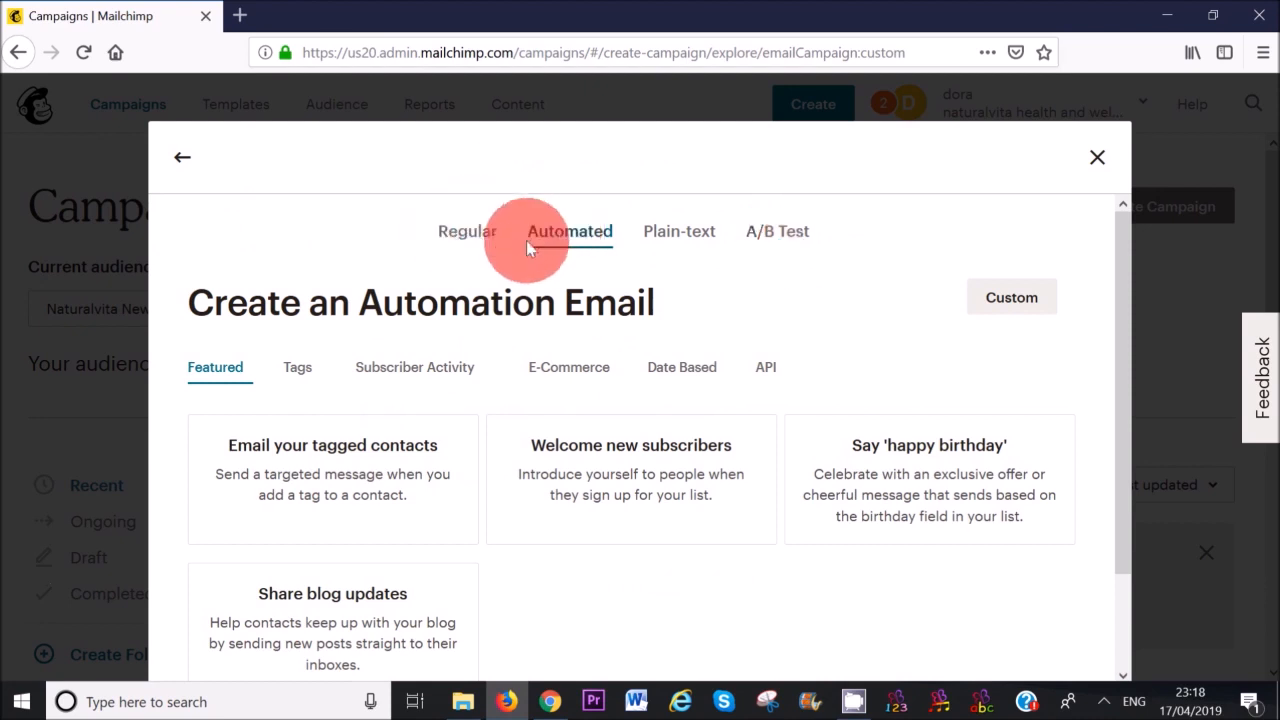
{"action": "left_click", "coordinate": [182, 157]}
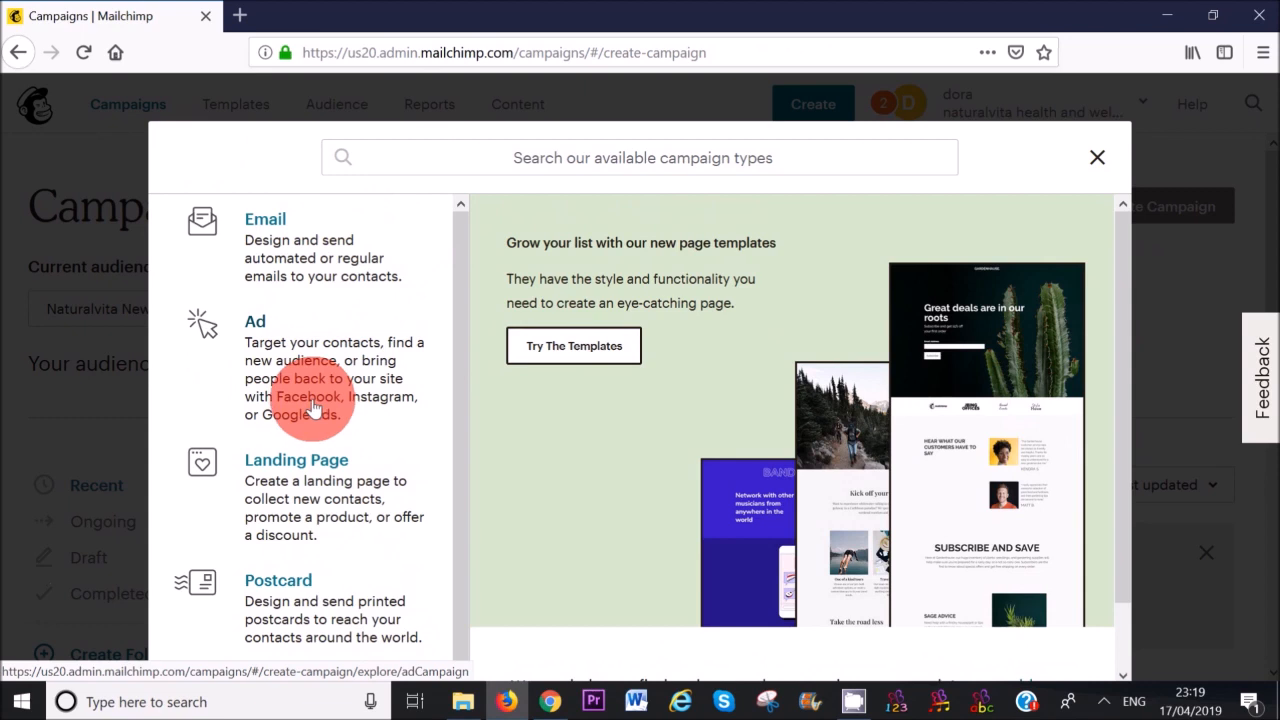
{"action": "scroll", "coordinate": [457, 443], "scroll_direction": "down", "scroll_amount": 1}
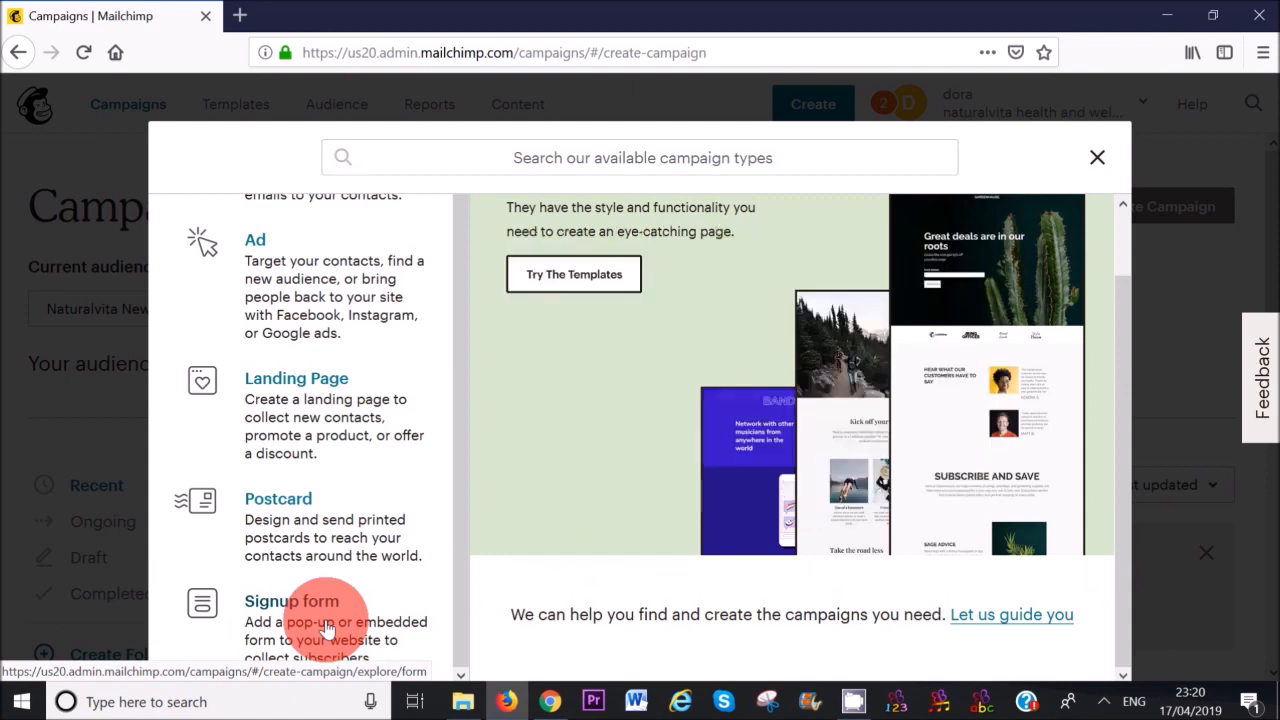
{"action": "scroll", "coordinate": [325, 625], "scroll_direction": "up", "scroll_amount": 2}
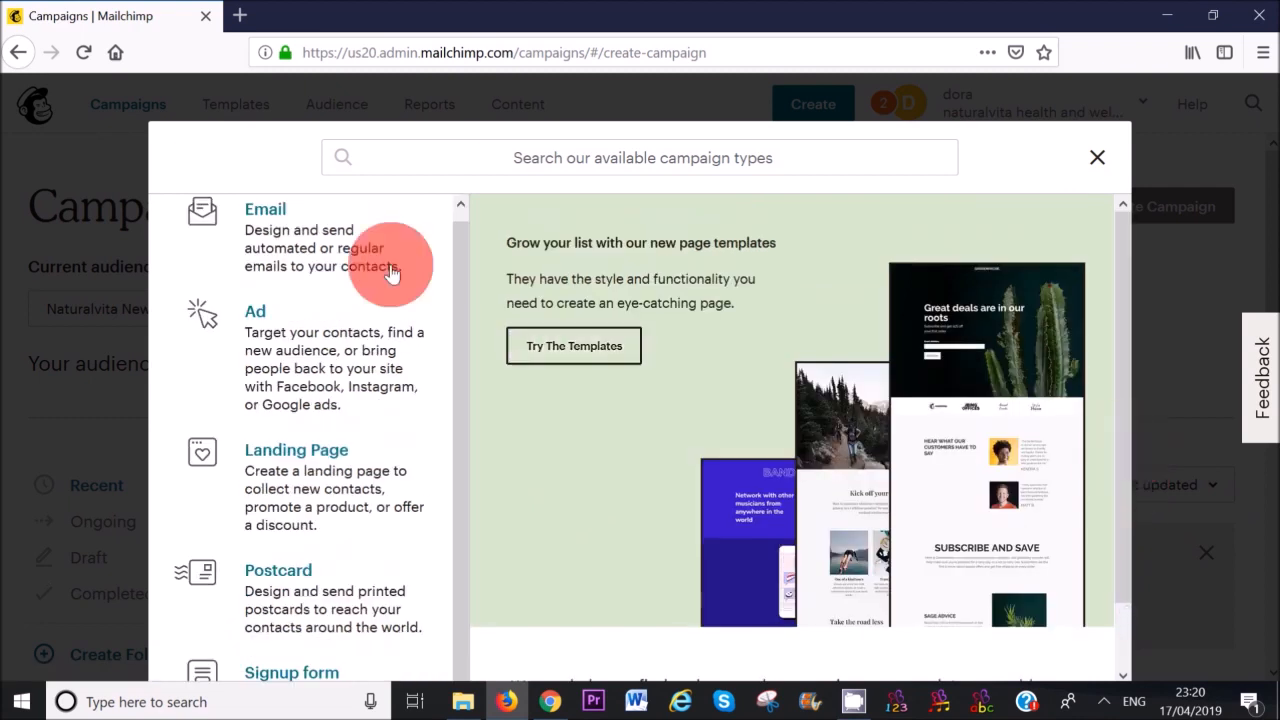
{"action": "left_click", "coordinate": [271, 220]}
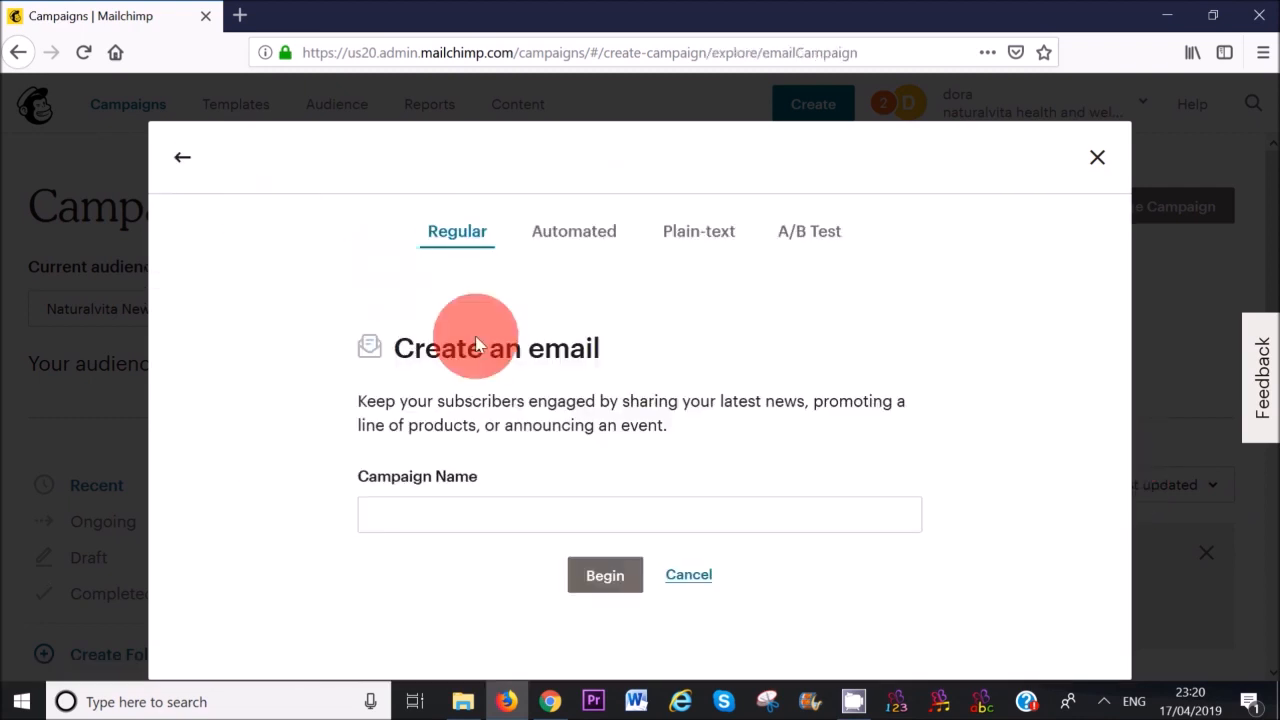
- Name the regular email campaign test1 and begin building it
{"action": "left_click", "coordinate": [475, 521]}
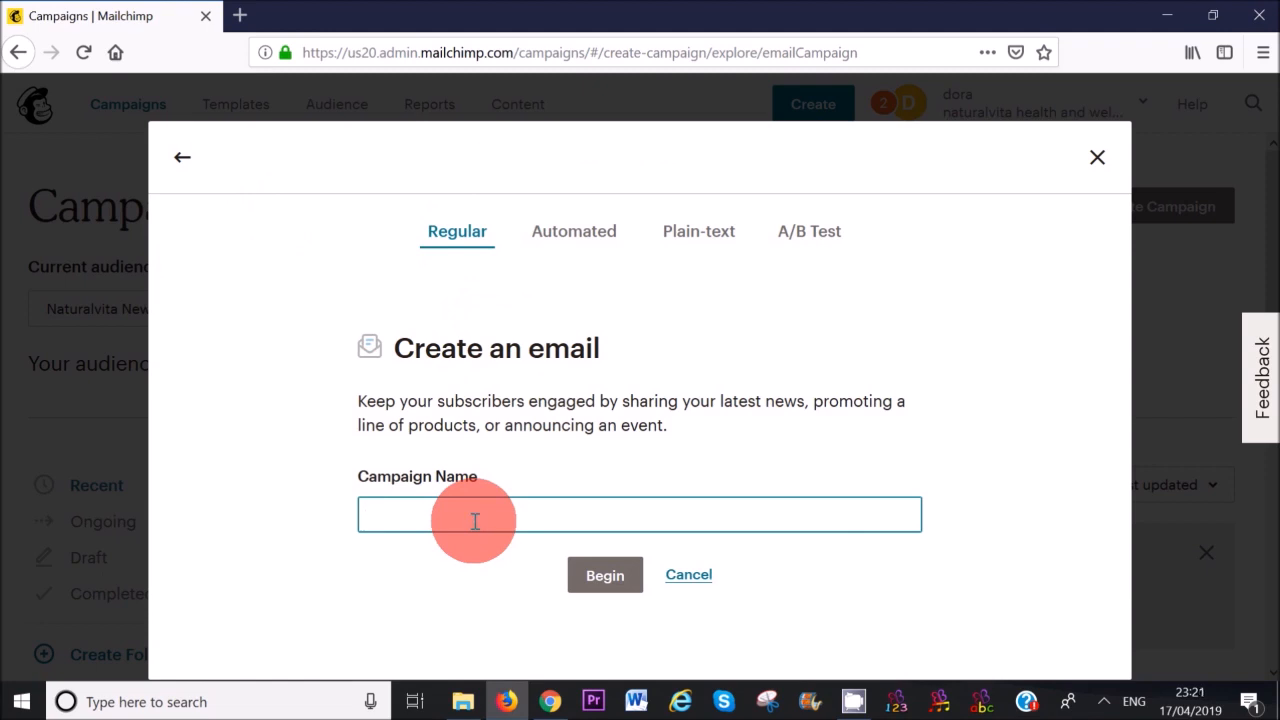
{"action": "type", "text": "test1"}
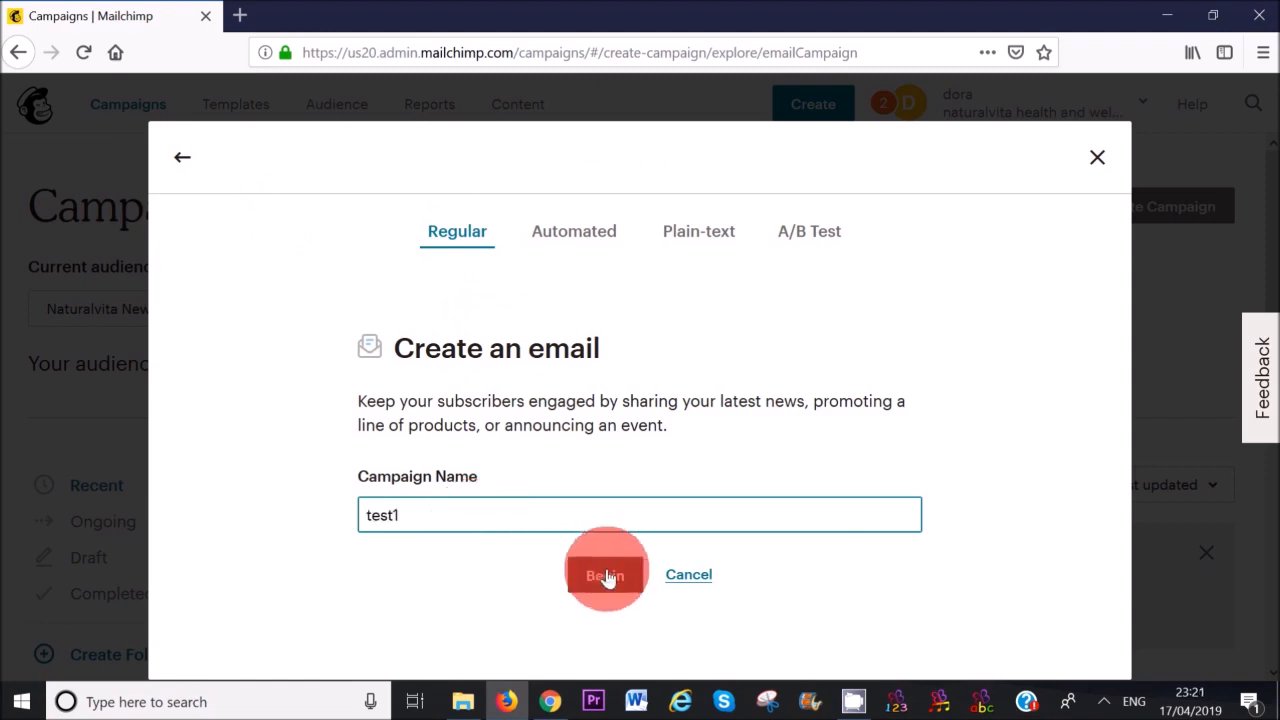
{"action": "left_click", "coordinate": [605, 576]}
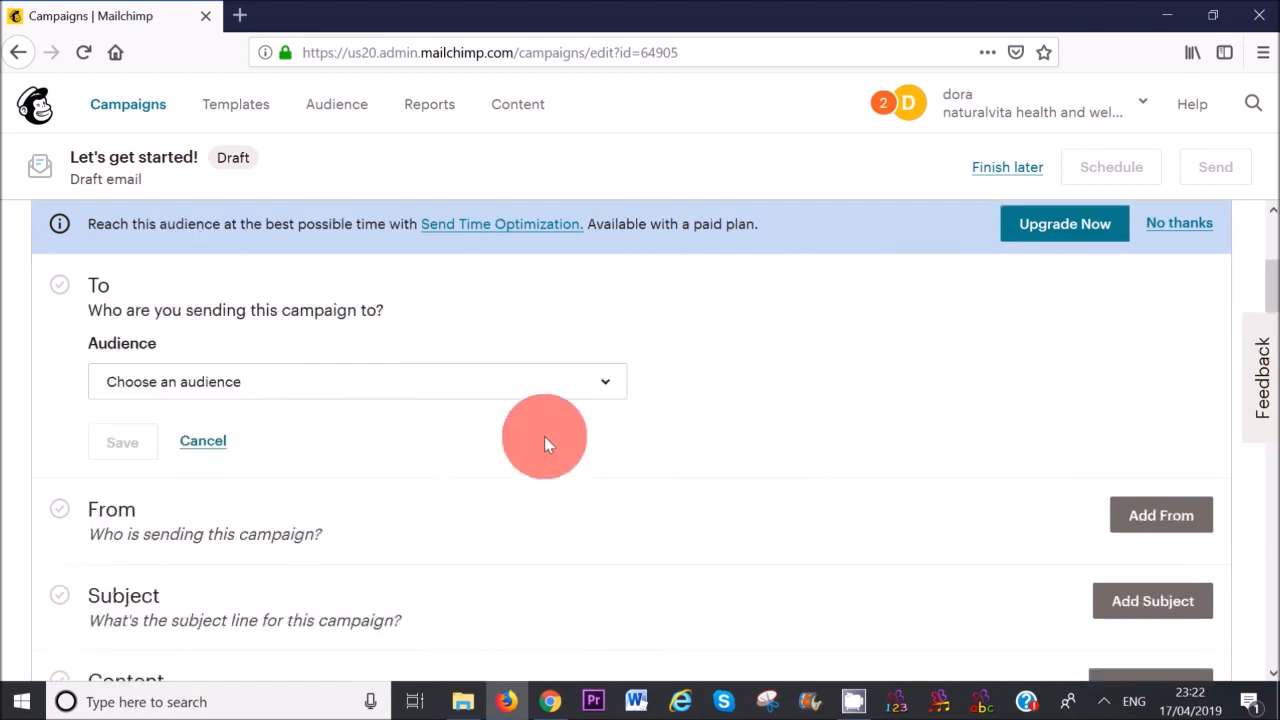
- Choose the Naturalvita Newsletter audience as recipients and look through the pre-built segments, keeping all subscribers in the audience
{"action": "left_click", "coordinate": [612, 392]}
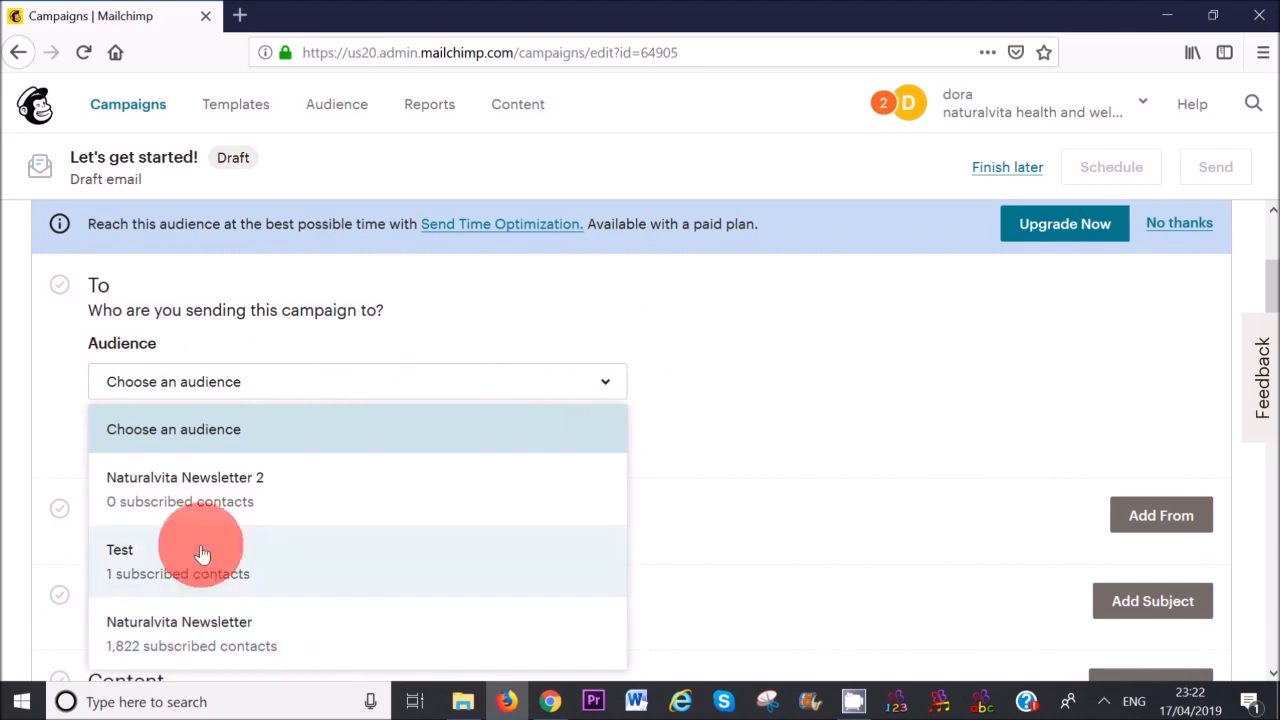
{"action": "left_click", "coordinate": [190, 628]}
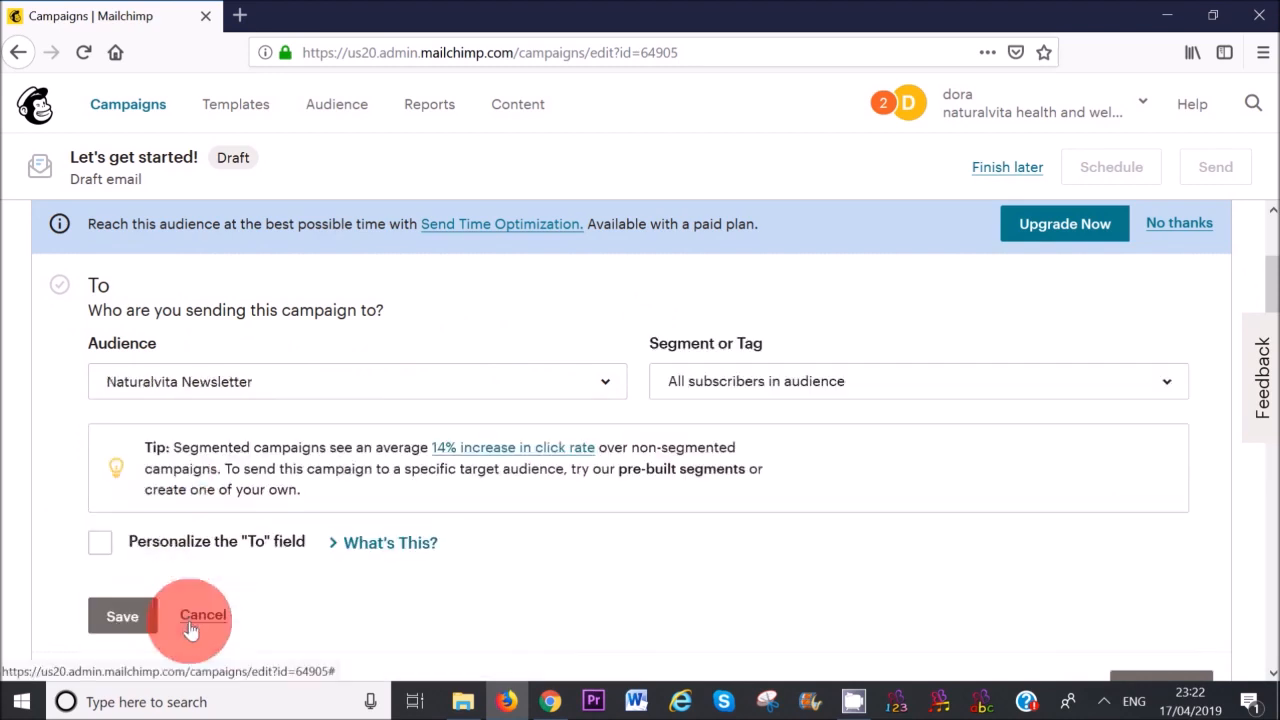
{"action": "left_click", "coordinate": [1100, 381]}
{"action": "left_click_drag", "start_coordinate": [1161, 181], "coordinate": [1175, 270]}
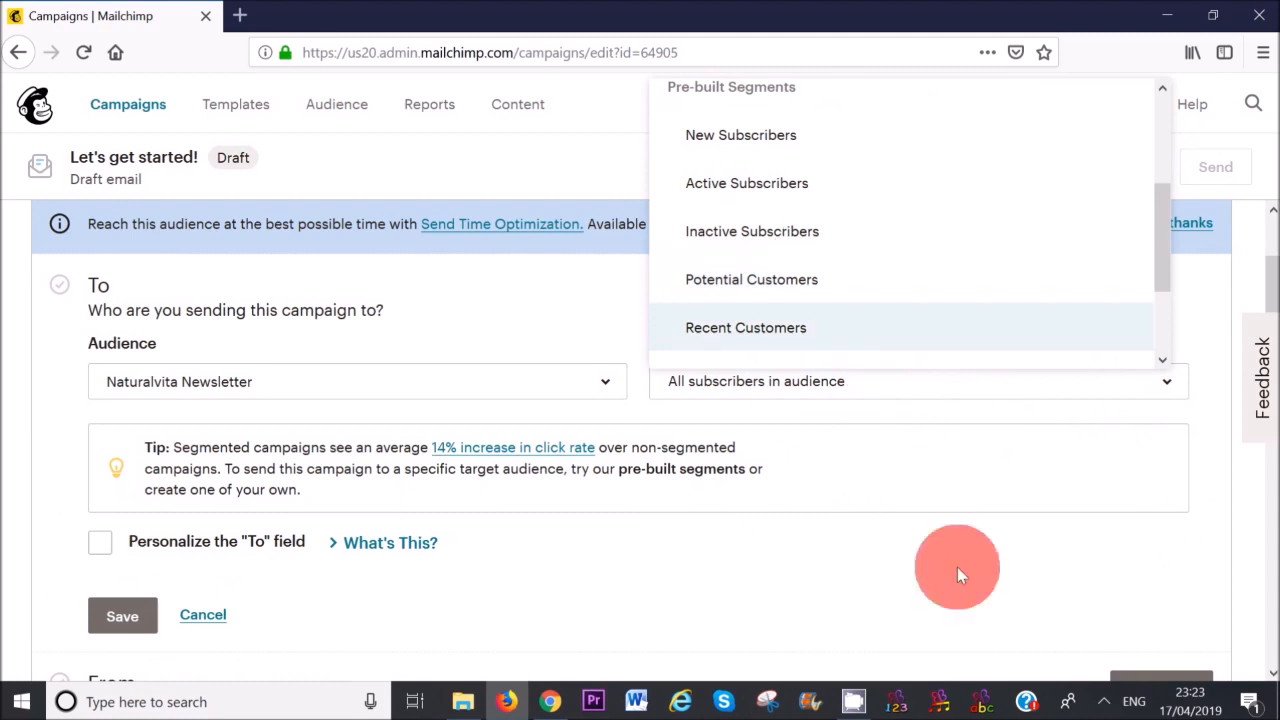
{"action": "left_click", "coordinate": [957, 567]}
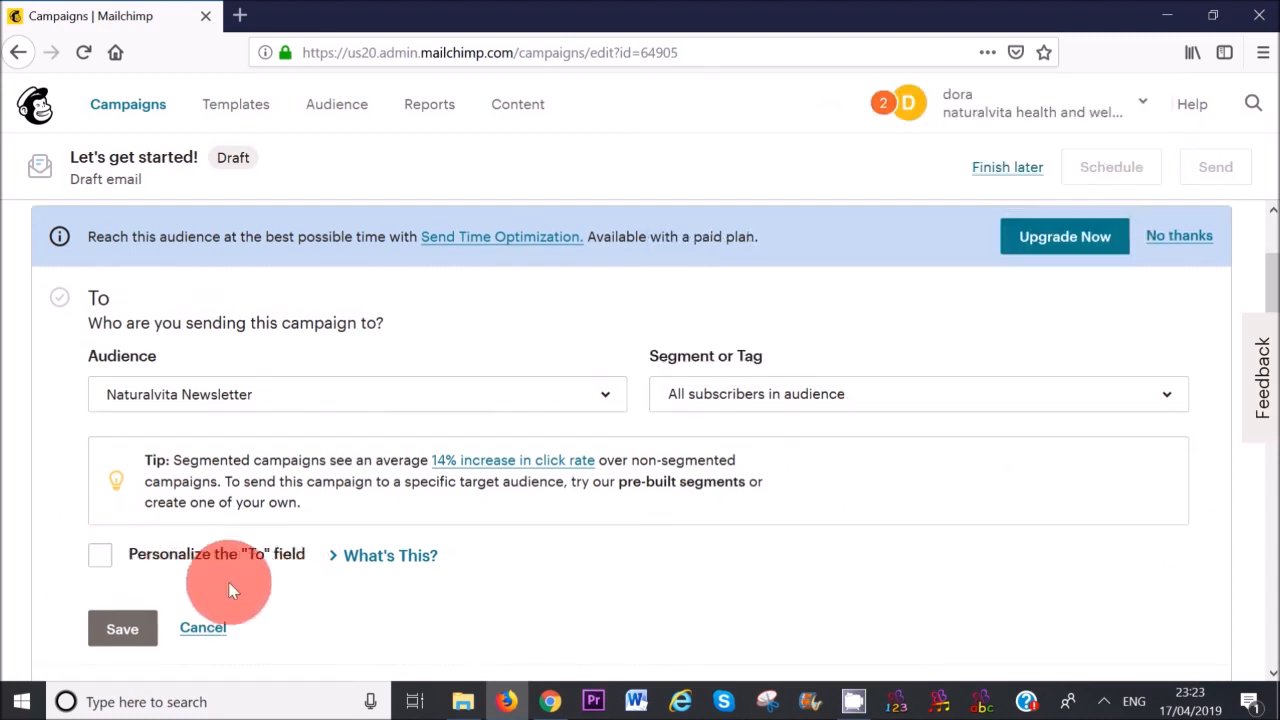
- Personalize the "To" field with the *|FNAME|* merge tag and save the recipient settings
{"action": "left_click", "coordinate": [103, 563]}
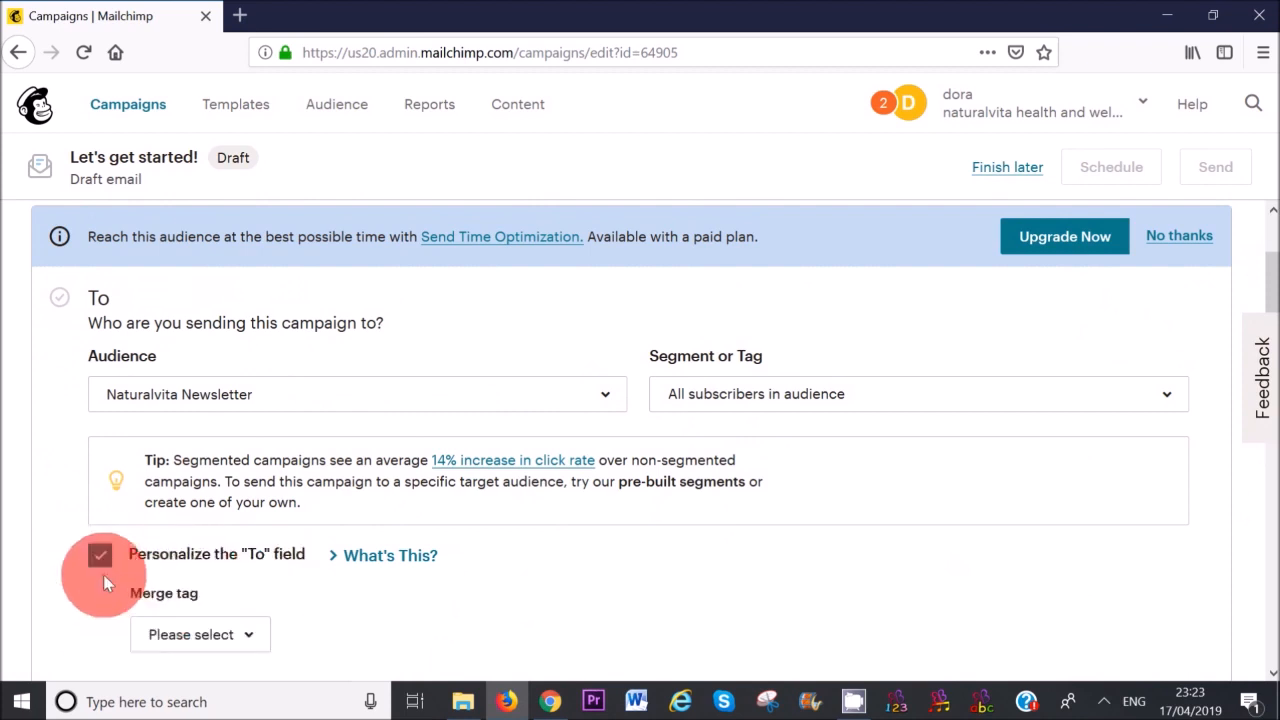
{"action": "left_click", "coordinate": [224, 636]}
{"action": "left_click", "coordinate": [223, 555]}
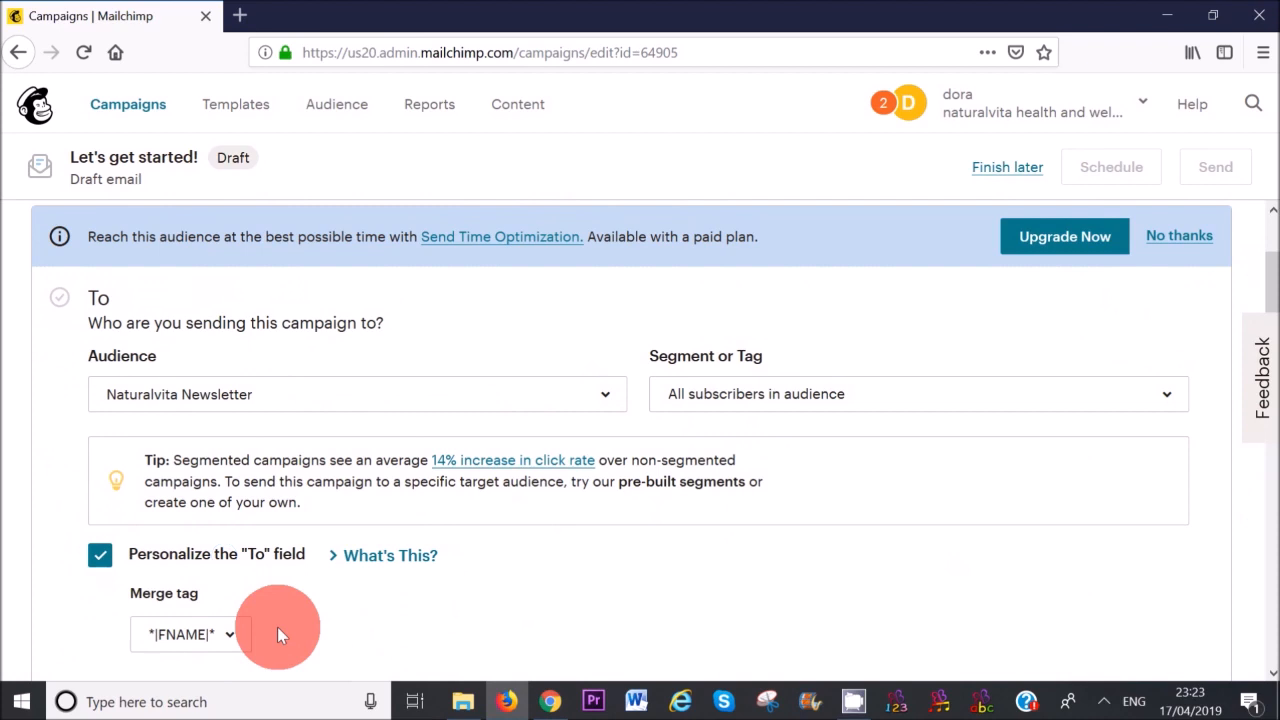
{"action": "left_click_drag", "start_coordinate": [1275, 295], "coordinate": [1272, 365]}
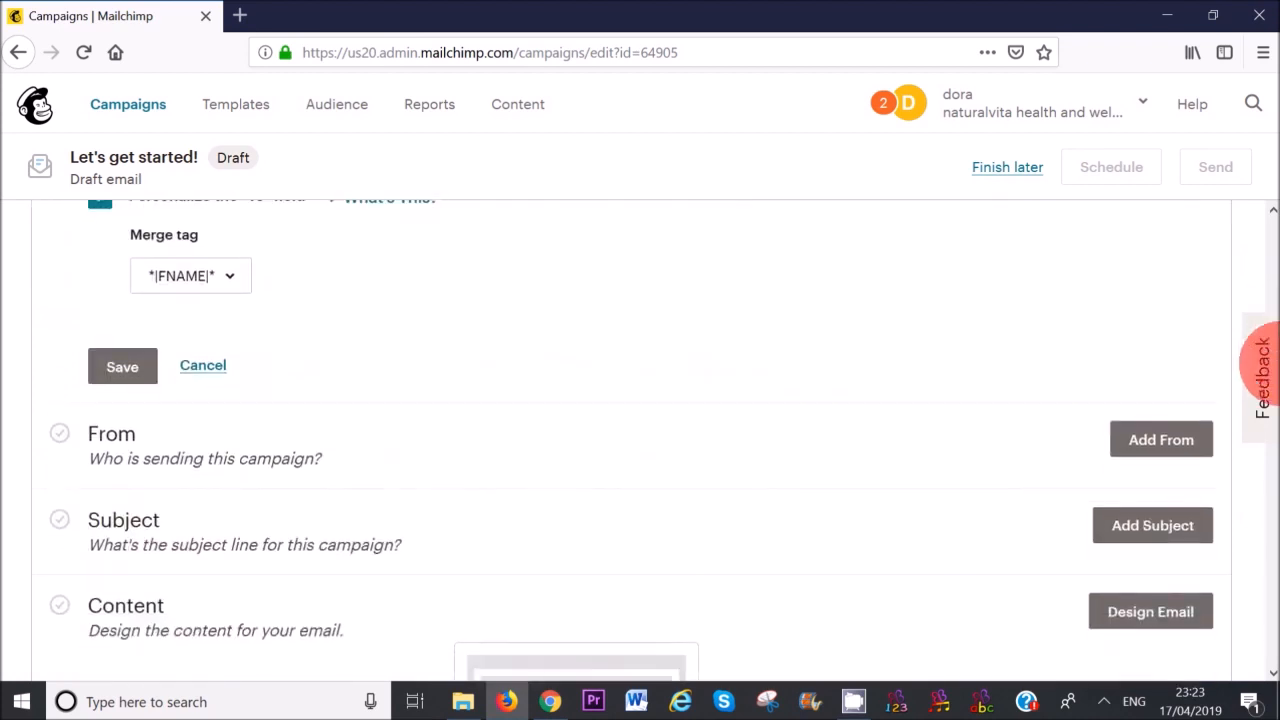
{"action": "left_click", "coordinate": [122, 369]}
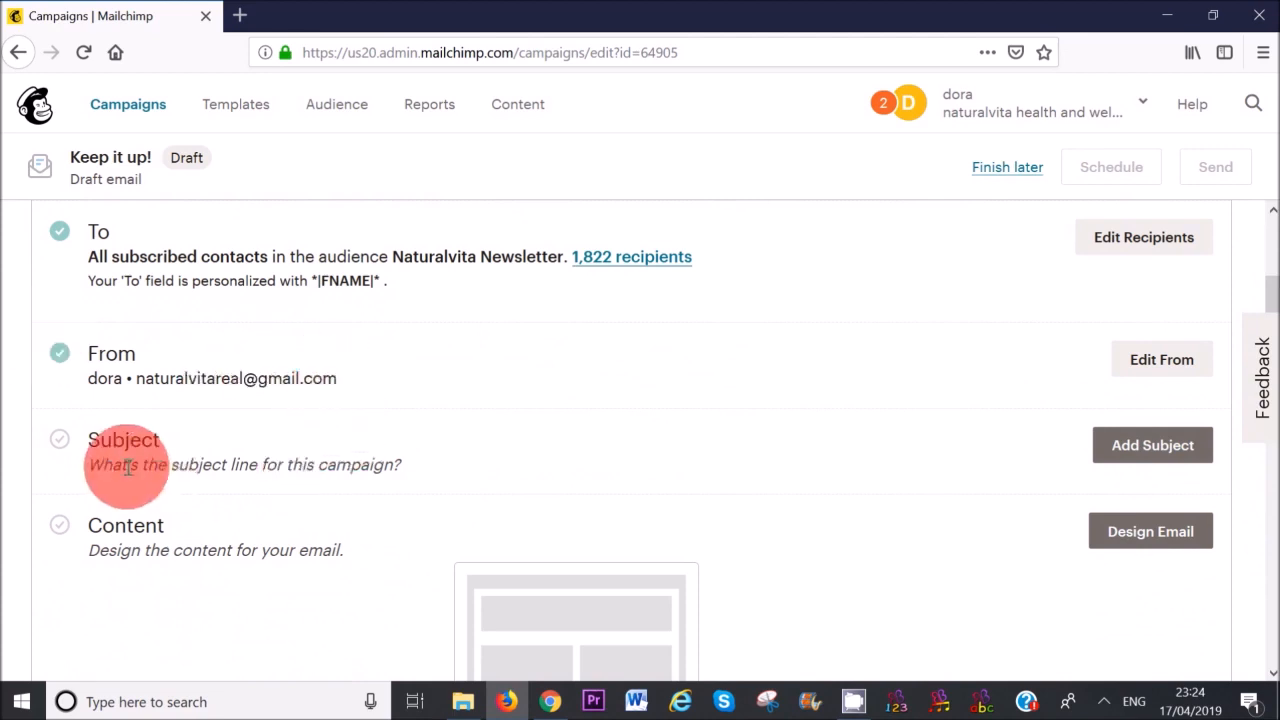
- Open the subject line and preview text fields, and review the campaign sections down to the sharing options
{"action": "left_click", "coordinate": [1148, 453]}
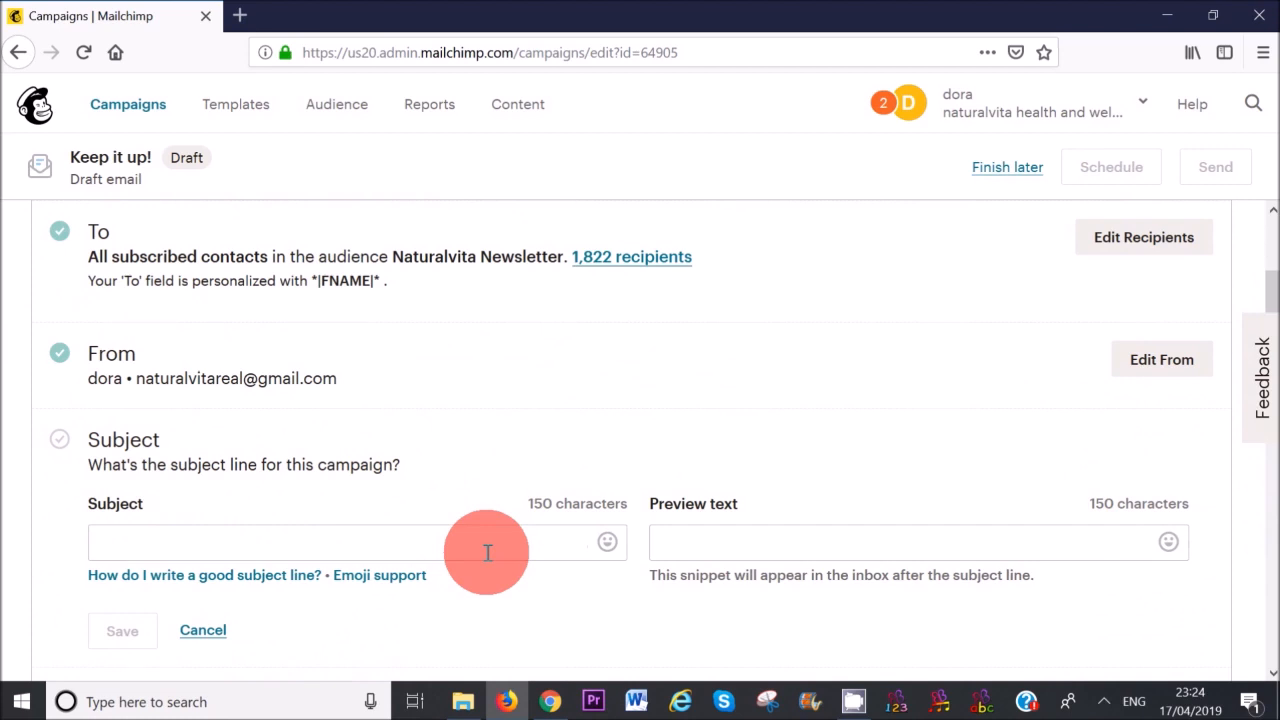
{"action": "scroll", "coordinate": [487, 553], "scroll_direction": "down", "scroll_amount": 3}
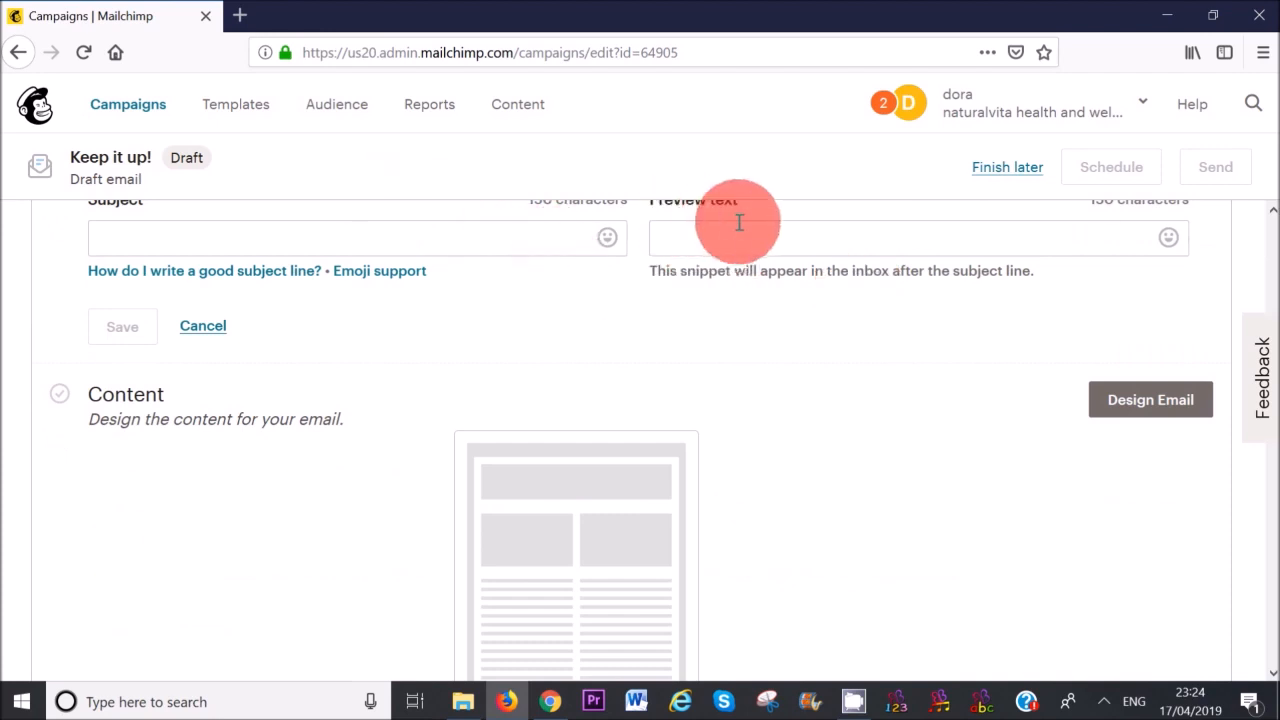
{"action": "scroll", "coordinate": [1260, 471], "scroll_direction": "down", "scroll_amount": 5}
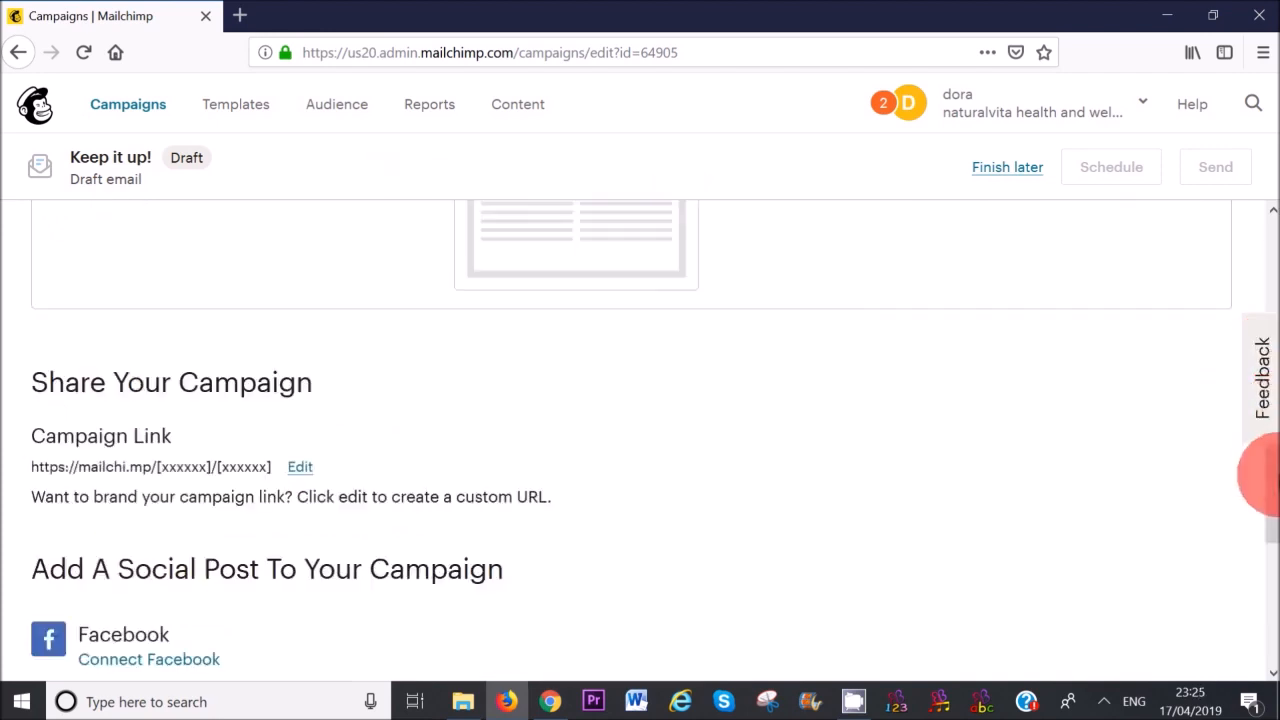
{"action": "scroll", "coordinate": [1262, 480], "scroll_direction": "up", "scroll_amount": 5}
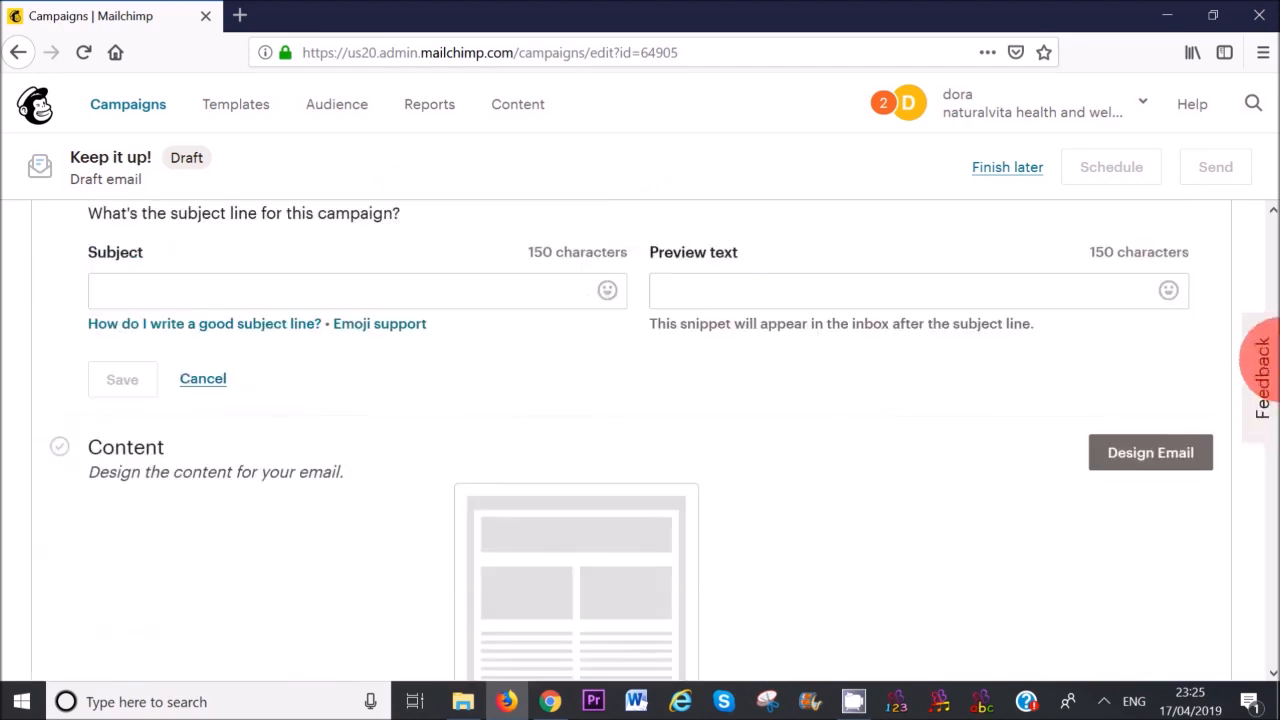
- Start designing the email content with the basic 1 Column - Full Width layout
{"action": "left_click", "coordinate": [1155, 464]}
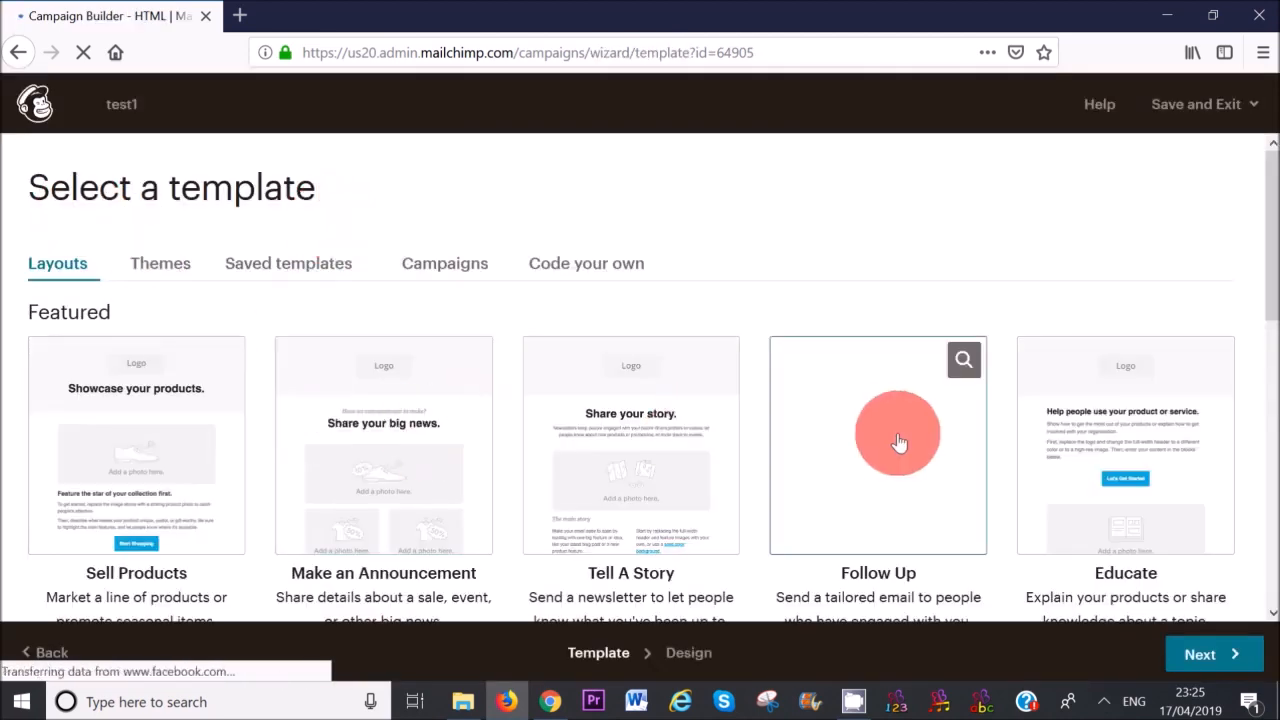
{"action": "left_click_drag", "start_coordinate": [1260, 210], "coordinate": [329, 420]}
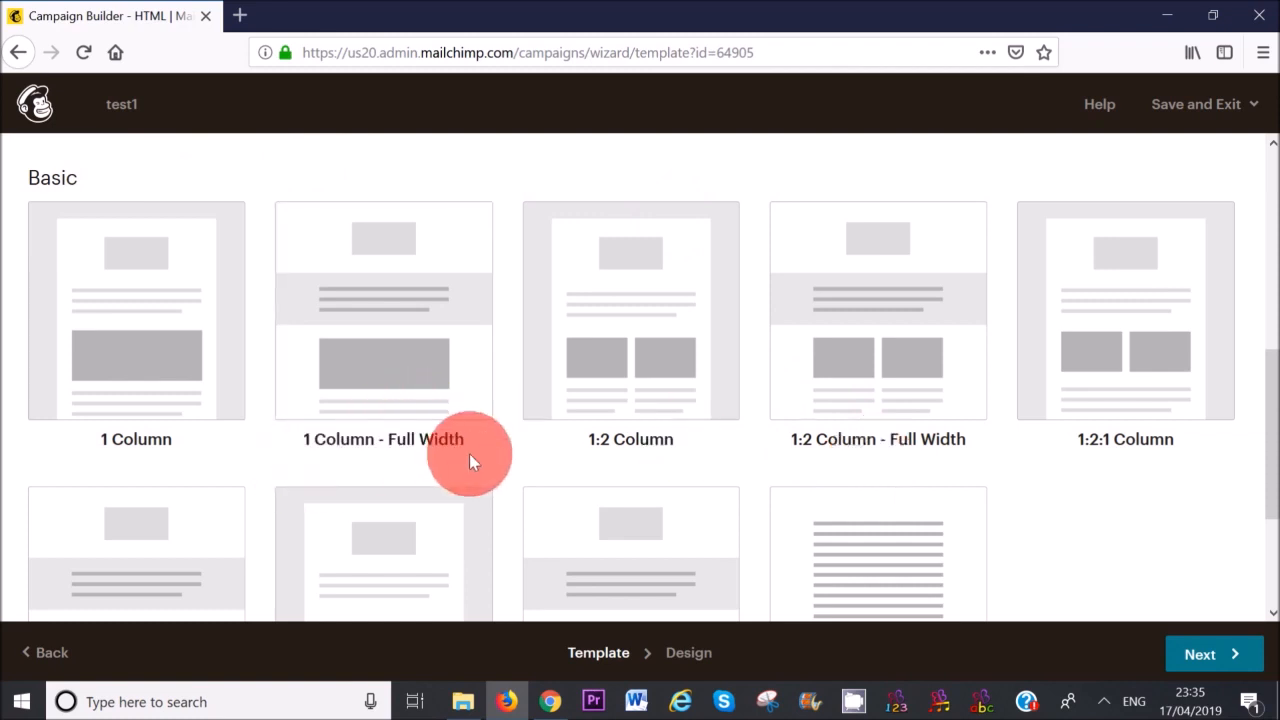
{"action": "left_click", "coordinate": [386, 360]}
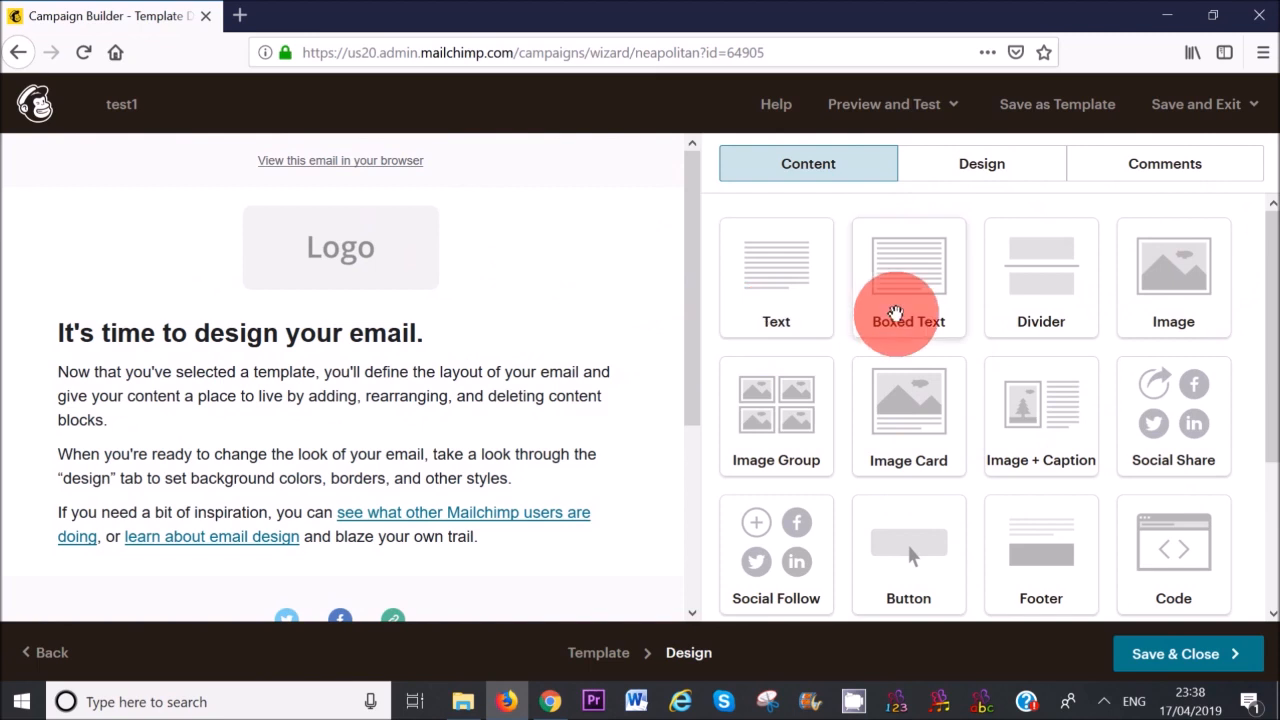
- Replace the logo placeholder with the uncaptioned collage of six healthy recipes from the stored files
{"action": "left_click_drag", "start_coordinate": [807, 306], "coordinate": [657, 386]}
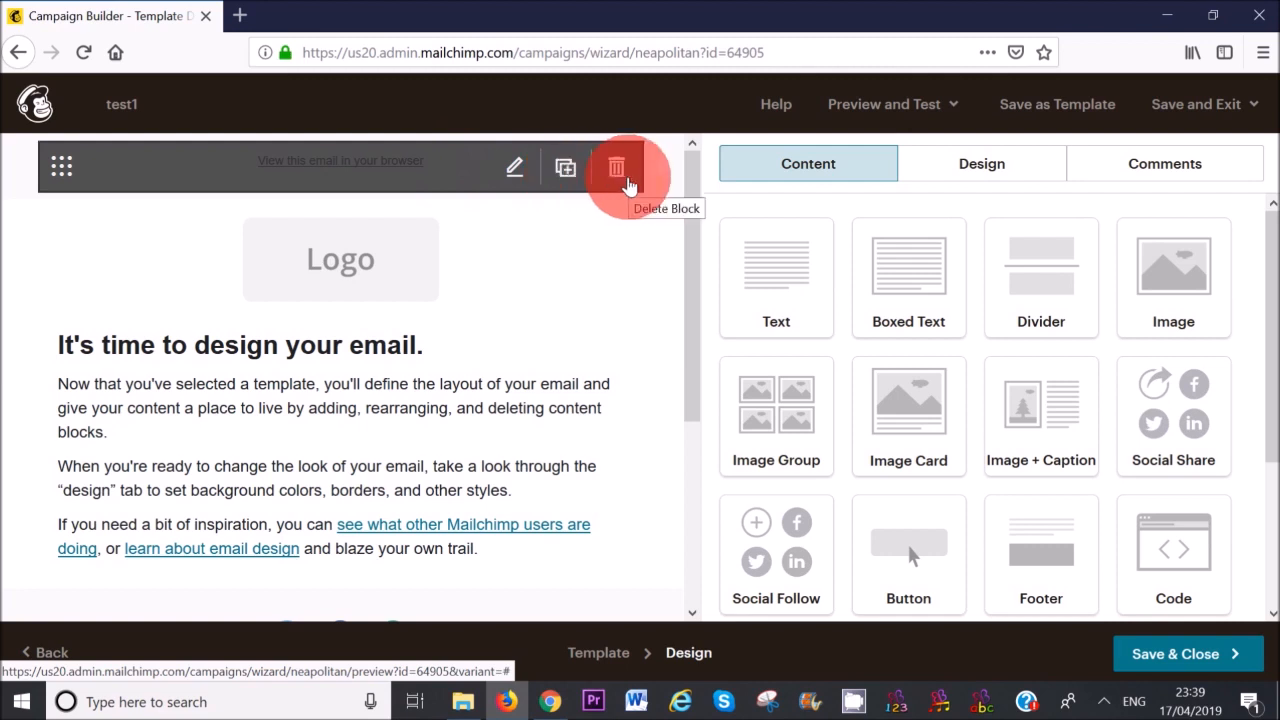
{"action": "mouse_move", "coordinate": [374, 260]}
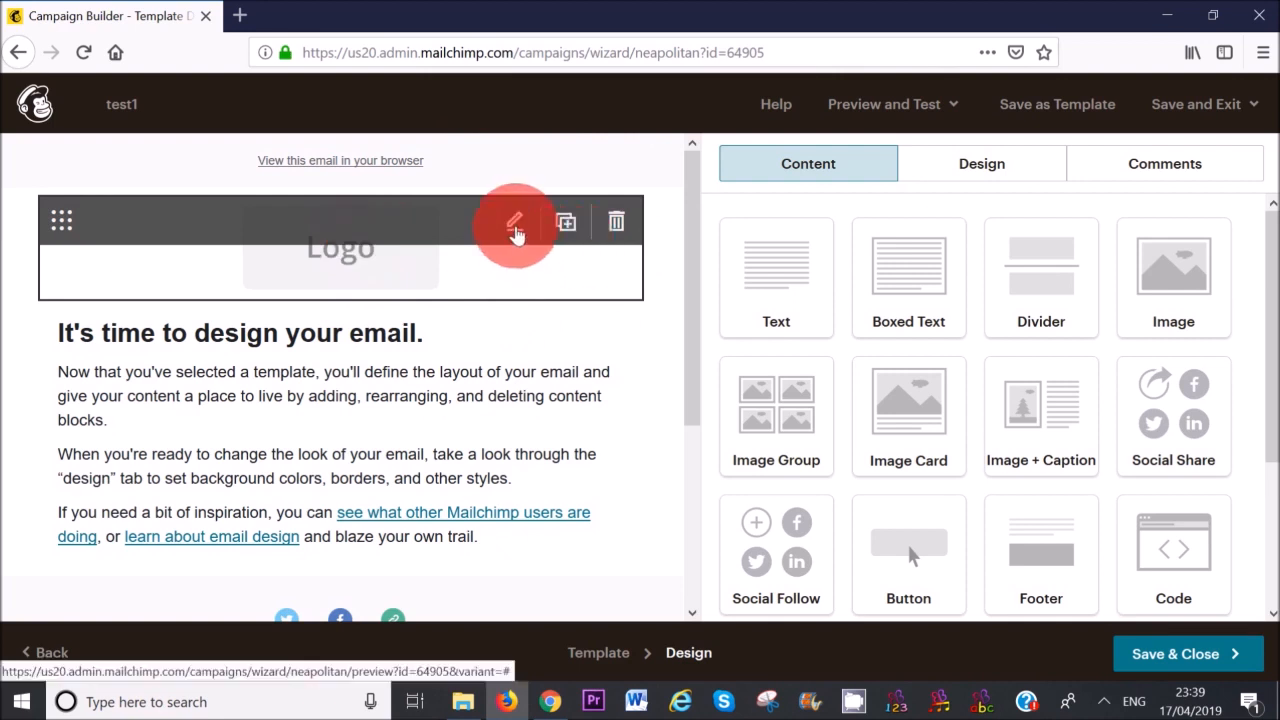
{"action": "left_click", "coordinate": [516, 220]}
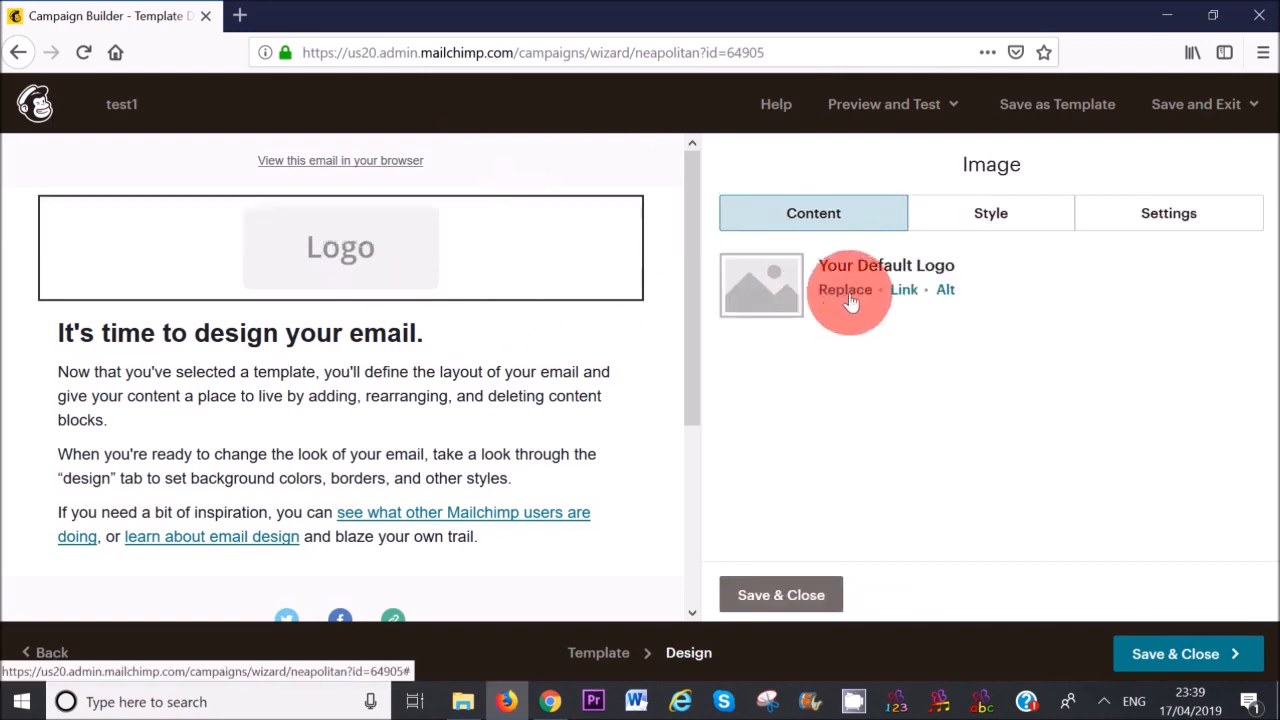
{"action": "left_click", "coordinate": [846, 296]}
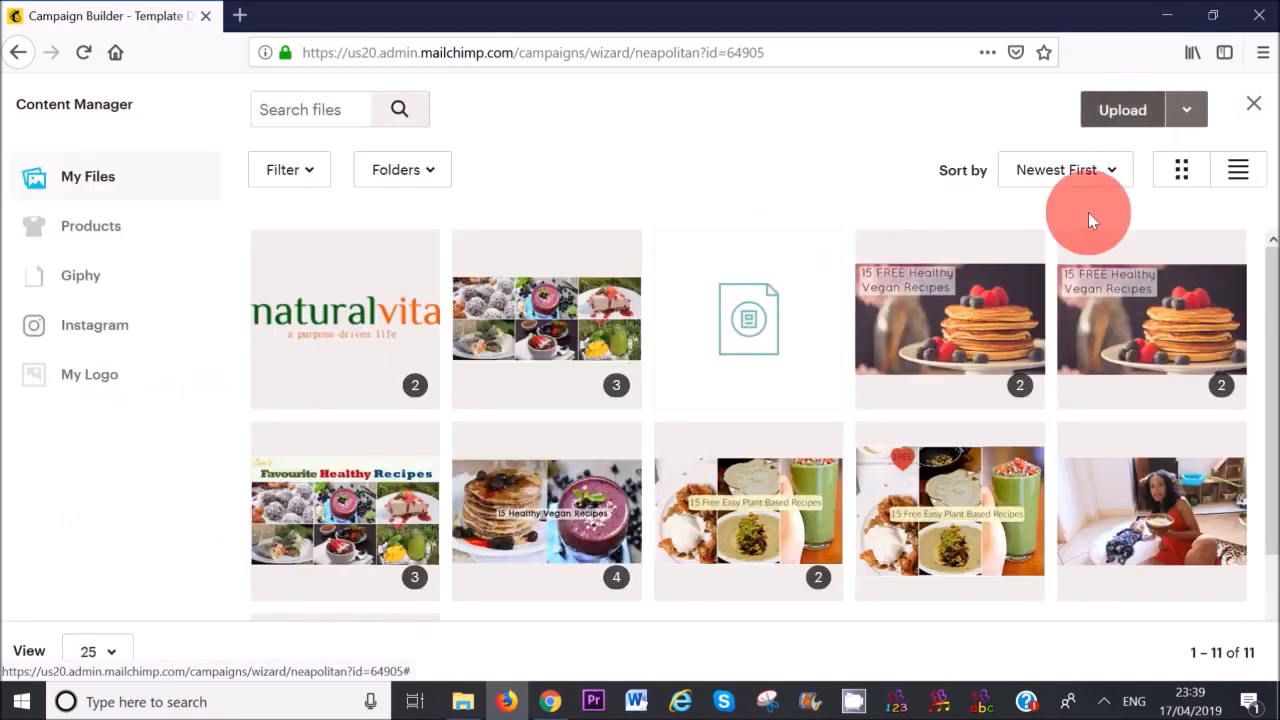
{"action": "left_click", "coordinate": [1125, 112]}
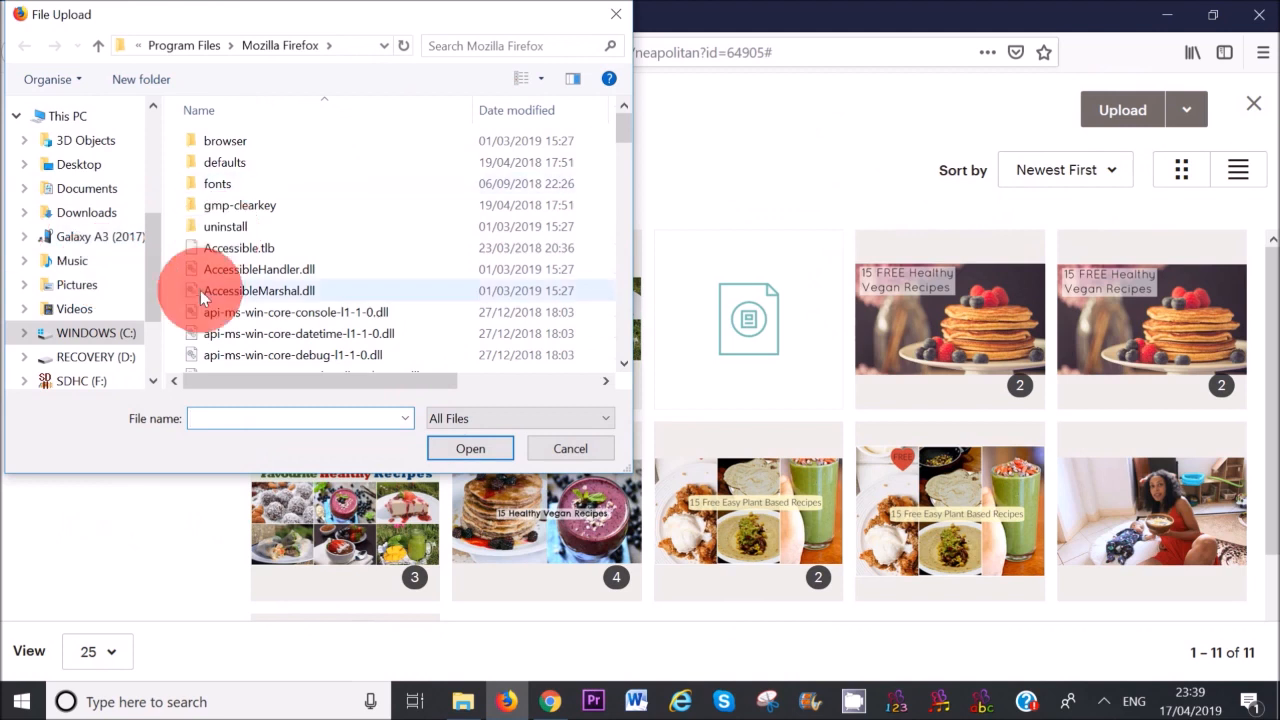
{"action": "left_click", "coordinate": [572, 455]}
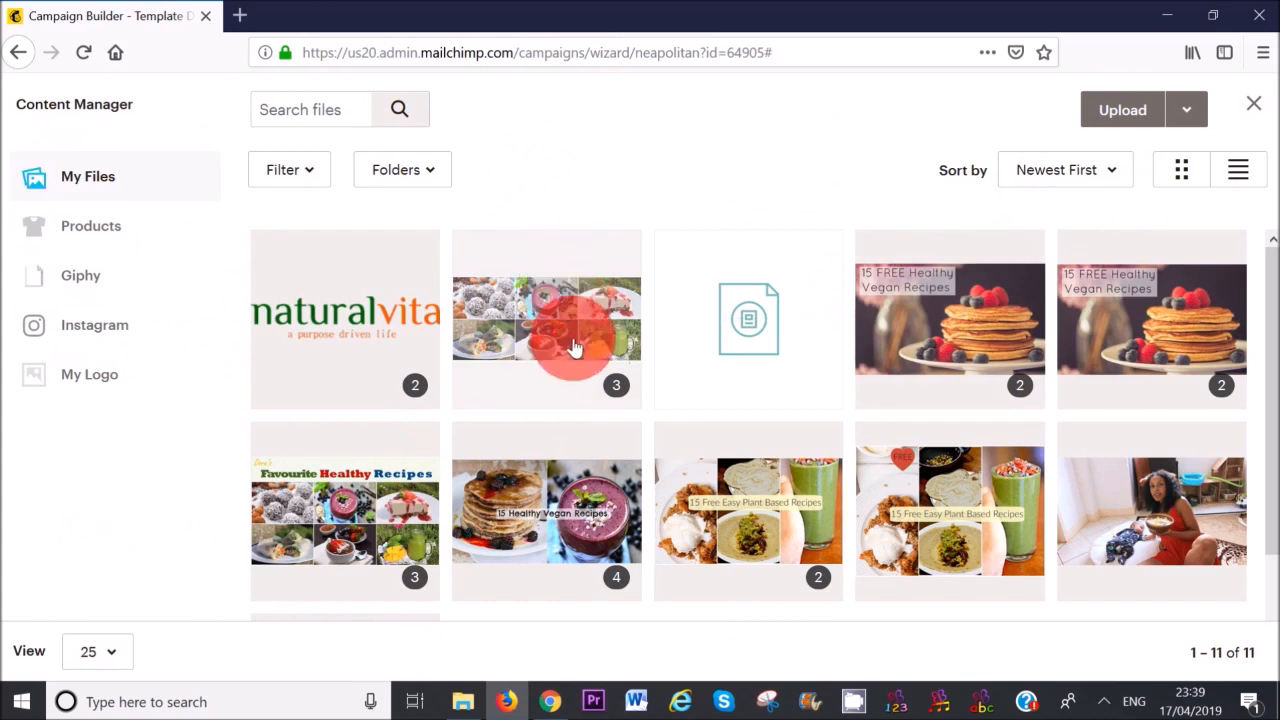
{"action": "left_click", "coordinate": [574, 345]}
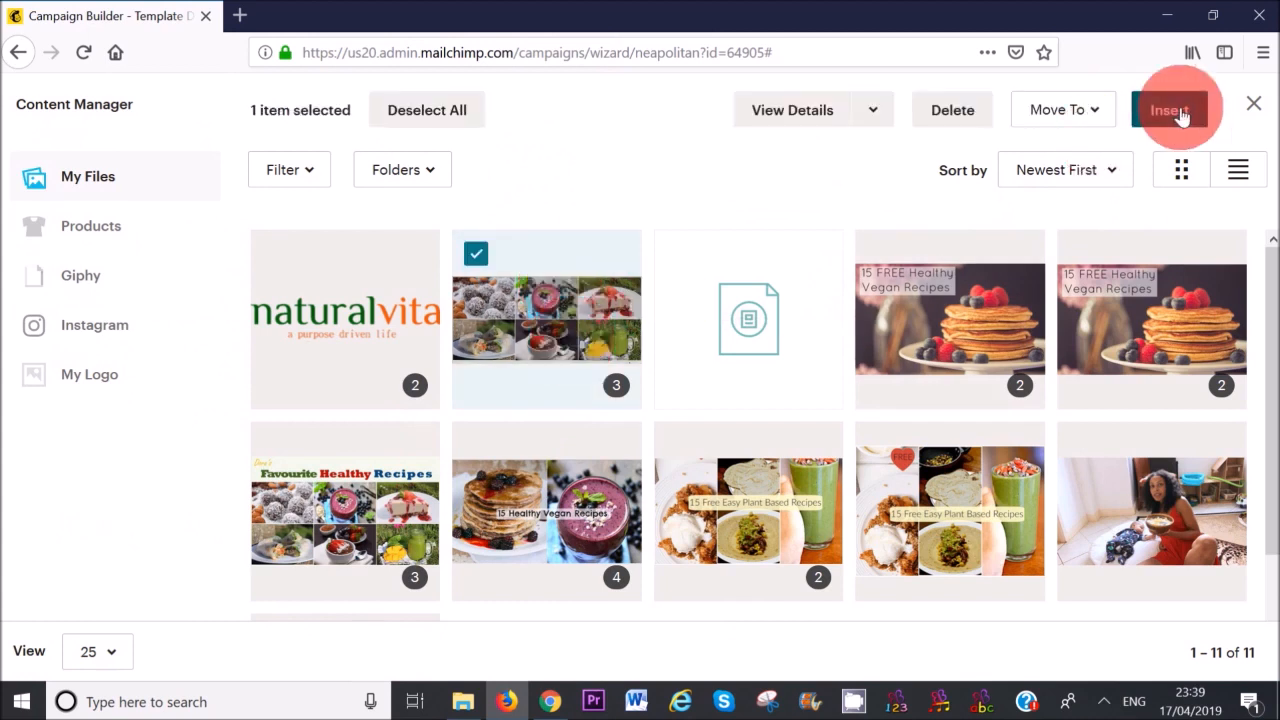
{"action": "left_click", "coordinate": [1168, 110]}
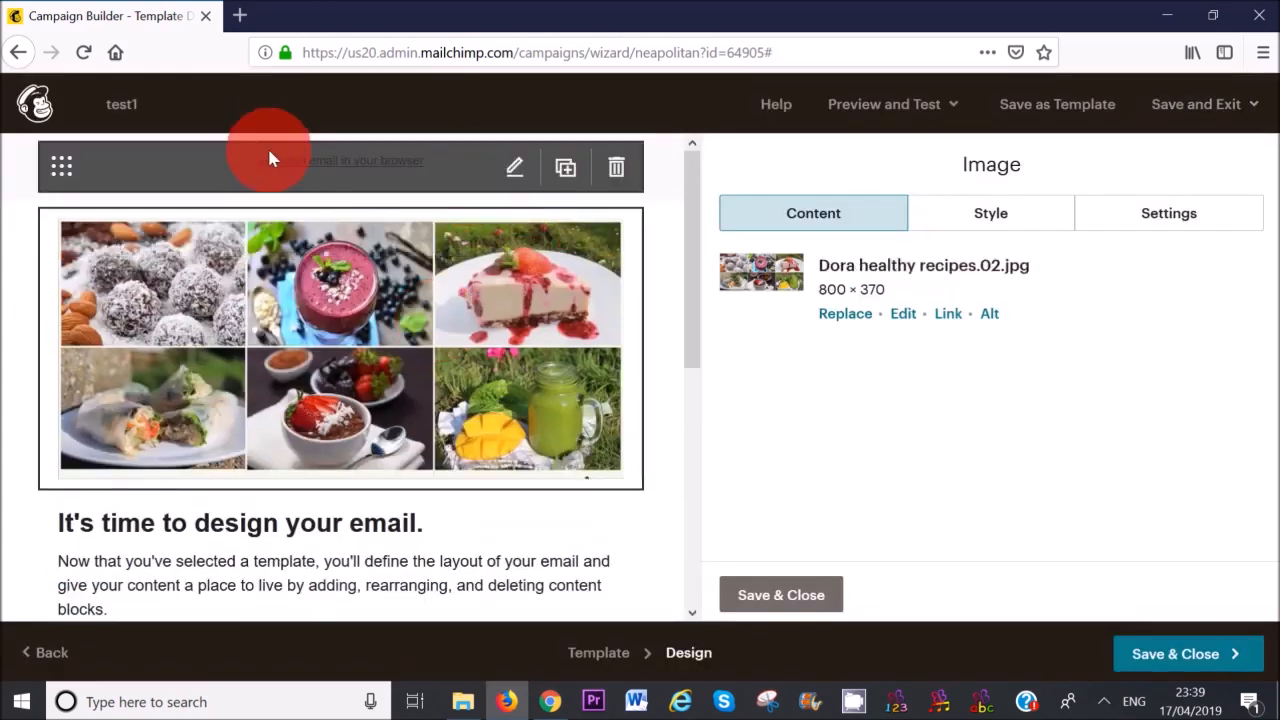
- Delete the "View this email in your browser" block above the recipe image
{"action": "left_click", "coordinate": [617, 172]}
{"action": "left_click", "coordinate": [407, 463]}
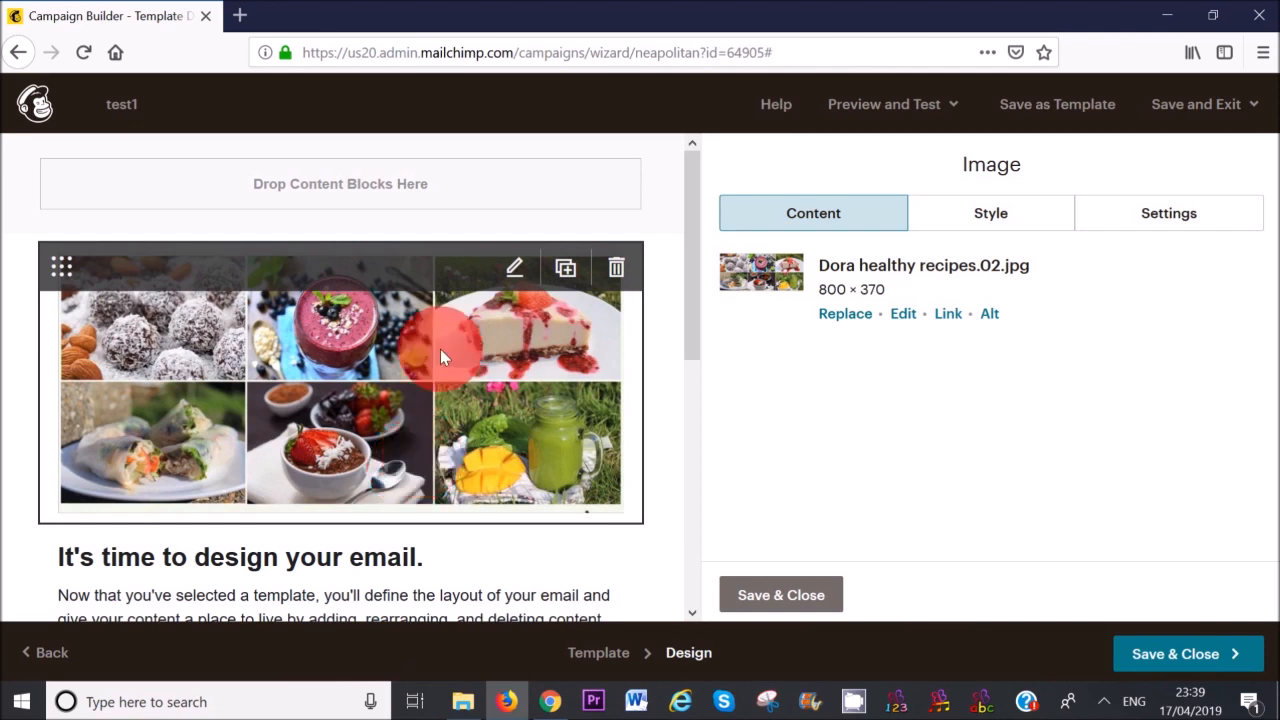
- Open the "It's time to design your email." text block, select its body paragraphs, and save and close the block
{"action": "left_click_drag", "start_coordinate": [694, 208], "coordinate": [688, 365]}
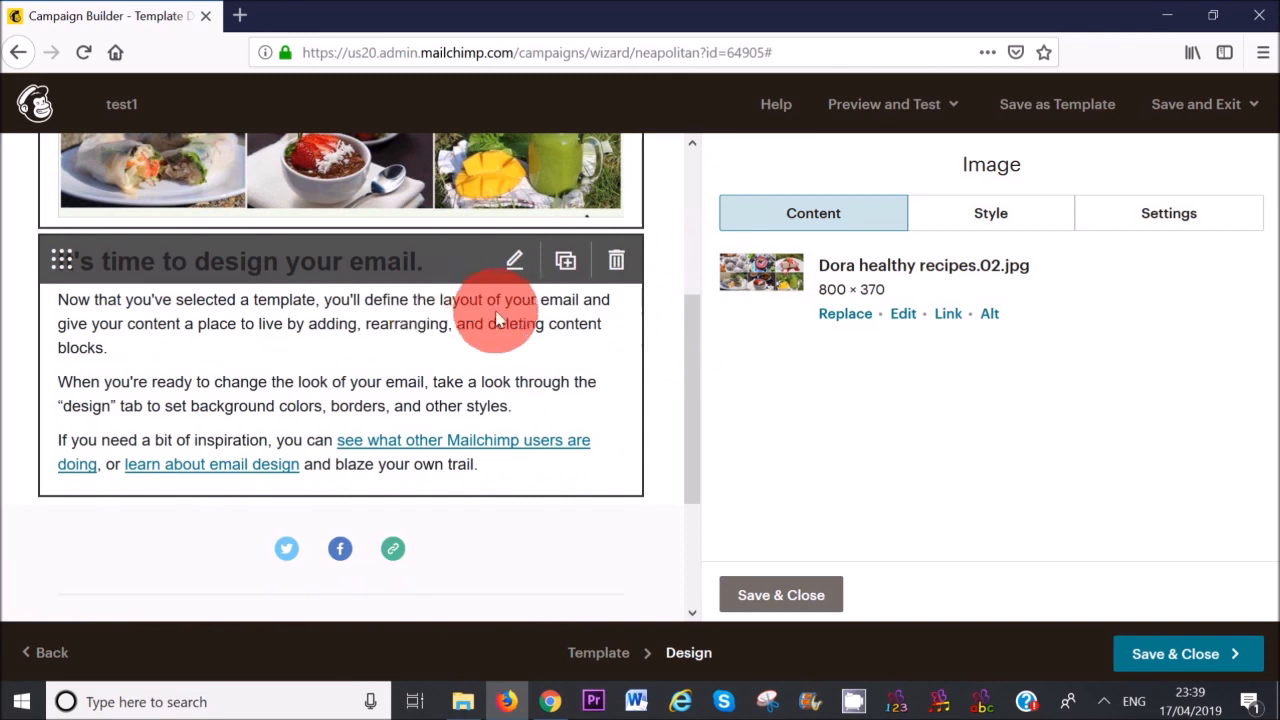
{"action": "left_click", "coordinate": [515, 264]}
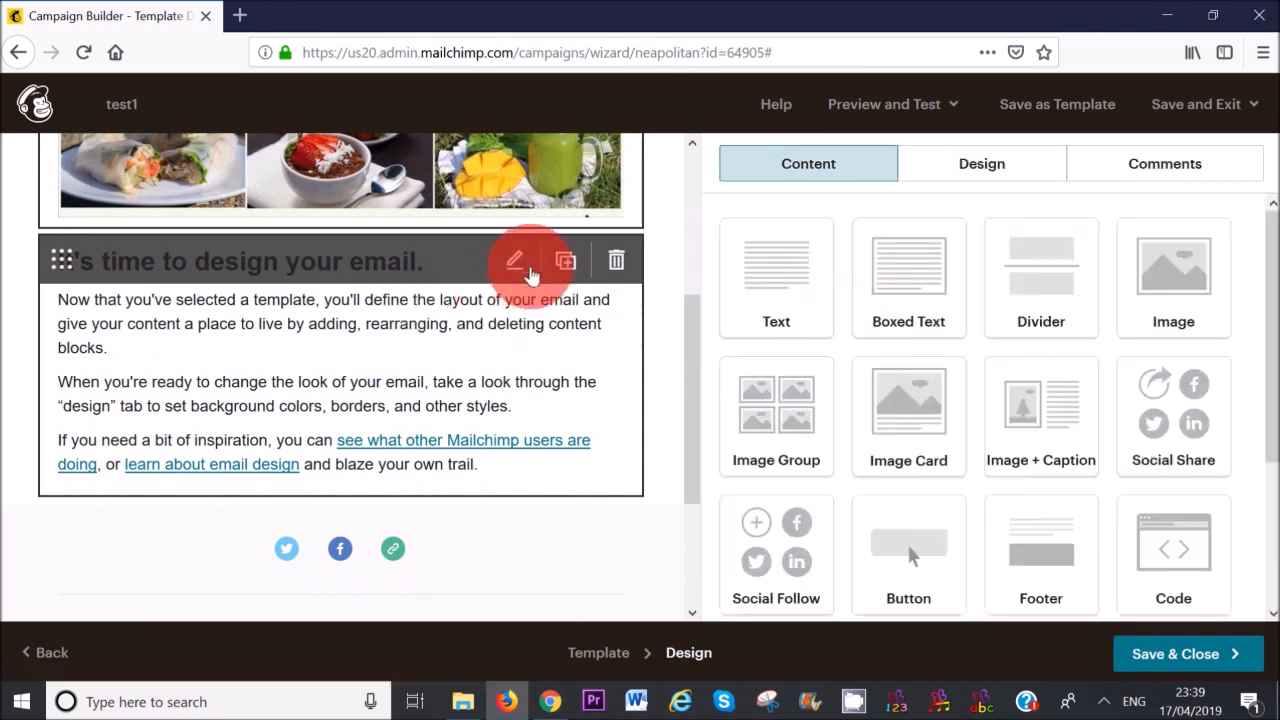
{"action": "left_click", "coordinate": [622, 305]}
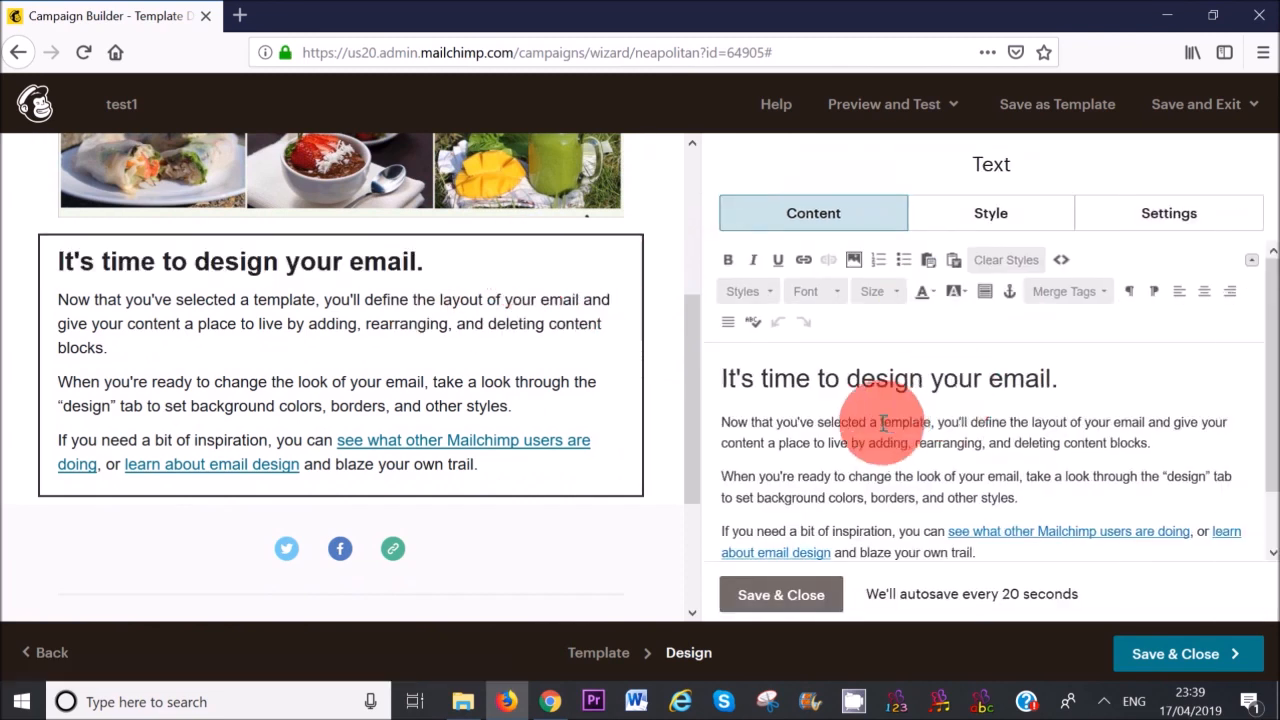
{"action": "left_click_drag", "start_coordinate": [1091, 385], "coordinate": [988, 382]}
{"action": "left_click_drag", "start_coordinate": [898, 392], "coordinate": [1043, 545]}
{"action": "left_click", "coordinate": [722, 421]}
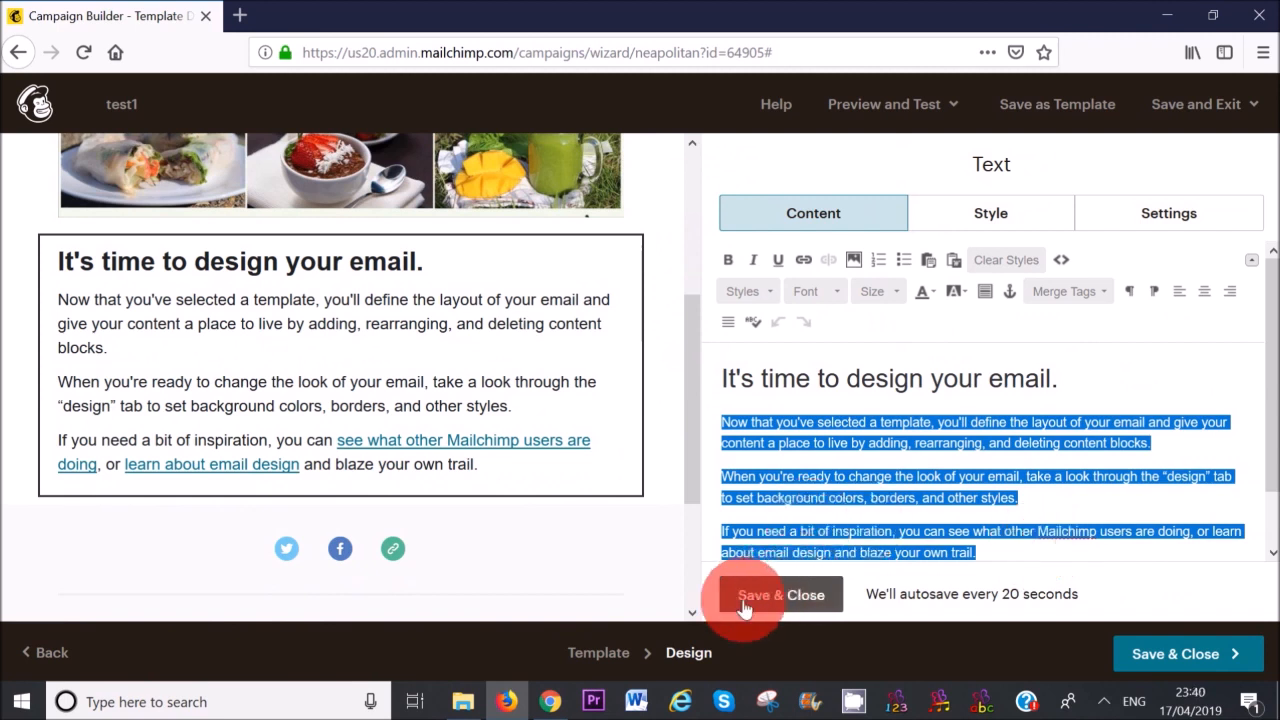
{"action": "left_click", "coordinate": [676, 515]}
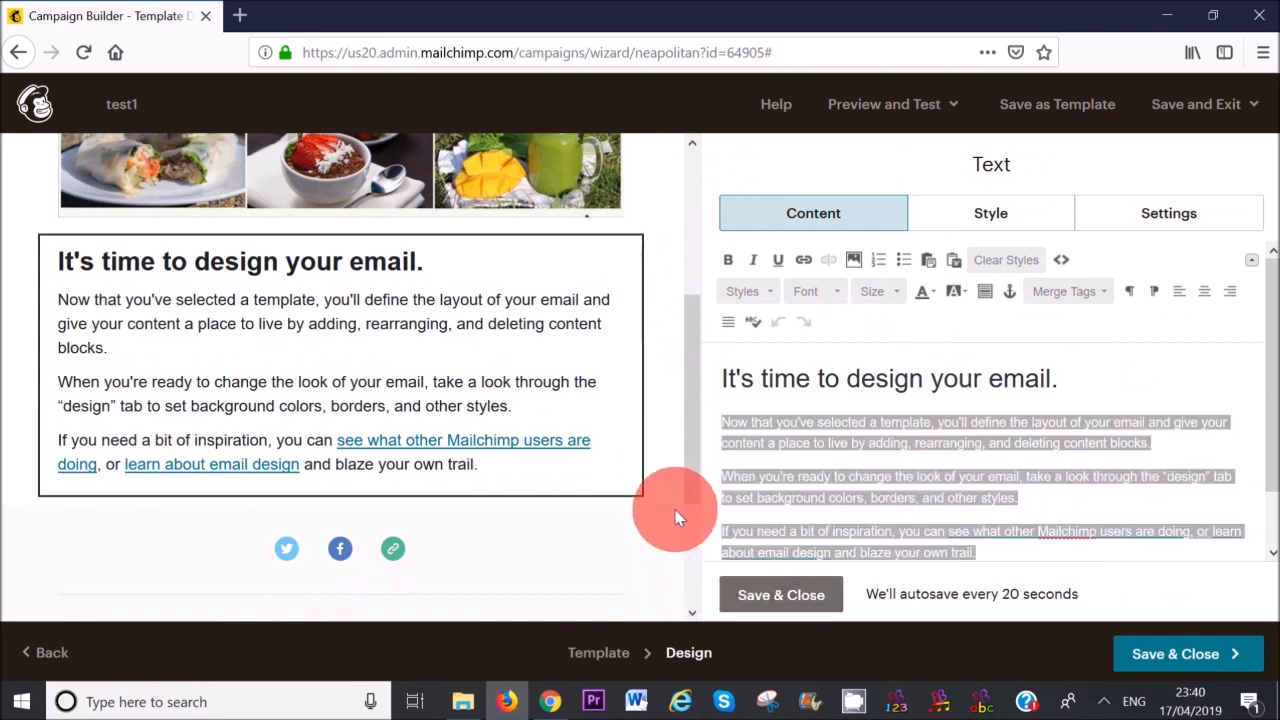
{"action": "left_click", "coordinate": [777, 594]}
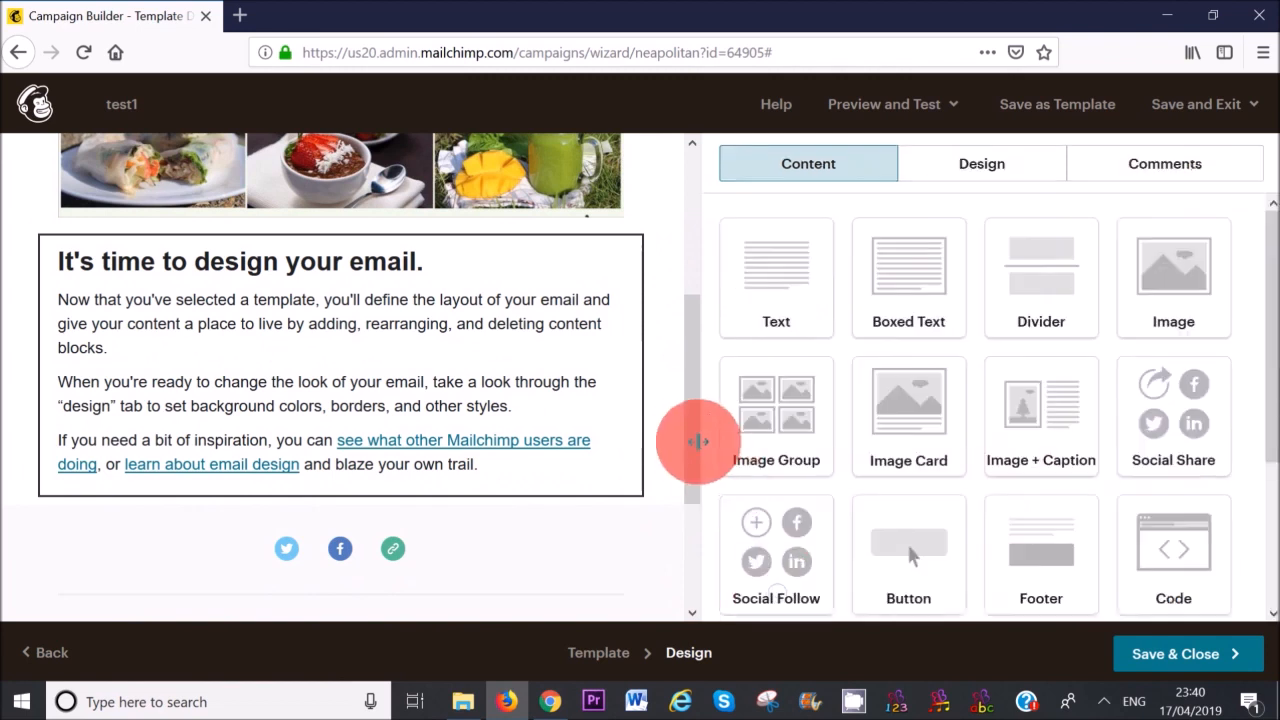
- Add an email icon to the Social Follow block, set its layout to the large-icon horizontal row, and save and close the block
{"action": "scroll", "coordinate": [686, 434], "scroll_direction": "down", "scroll_amount": 3}
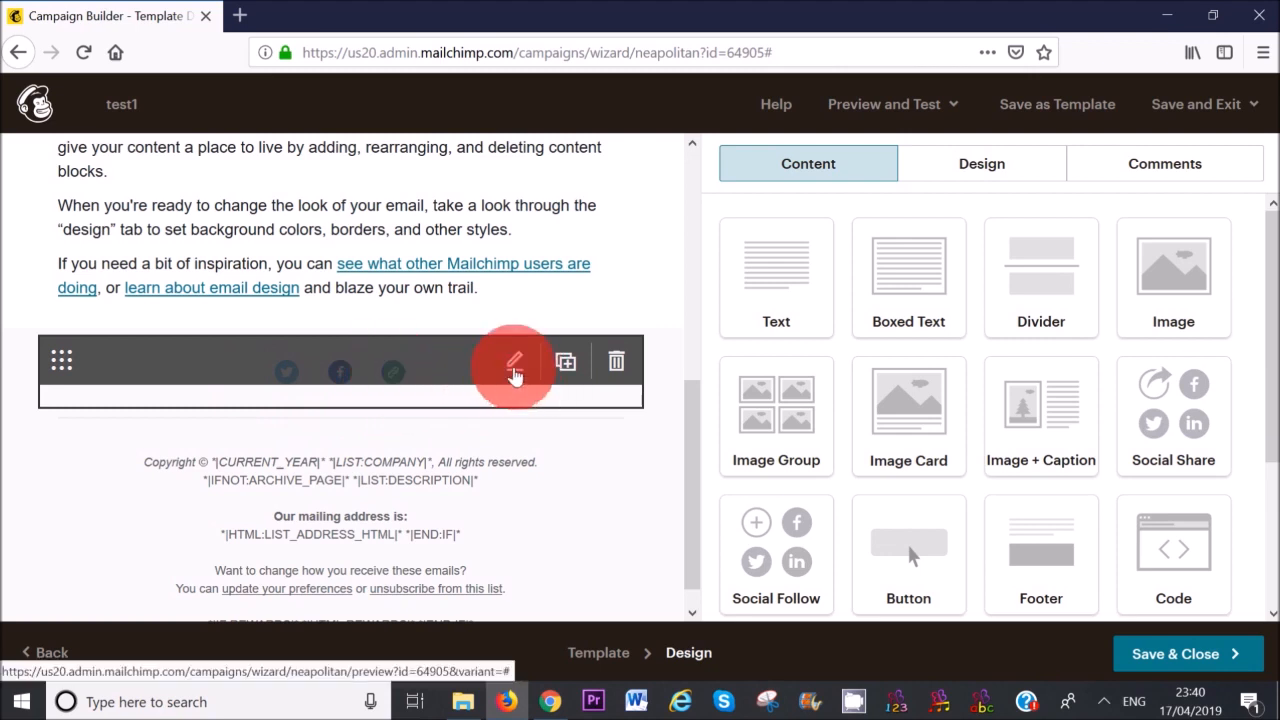
{"action": "left_click", "coordinate": [516, 366]}
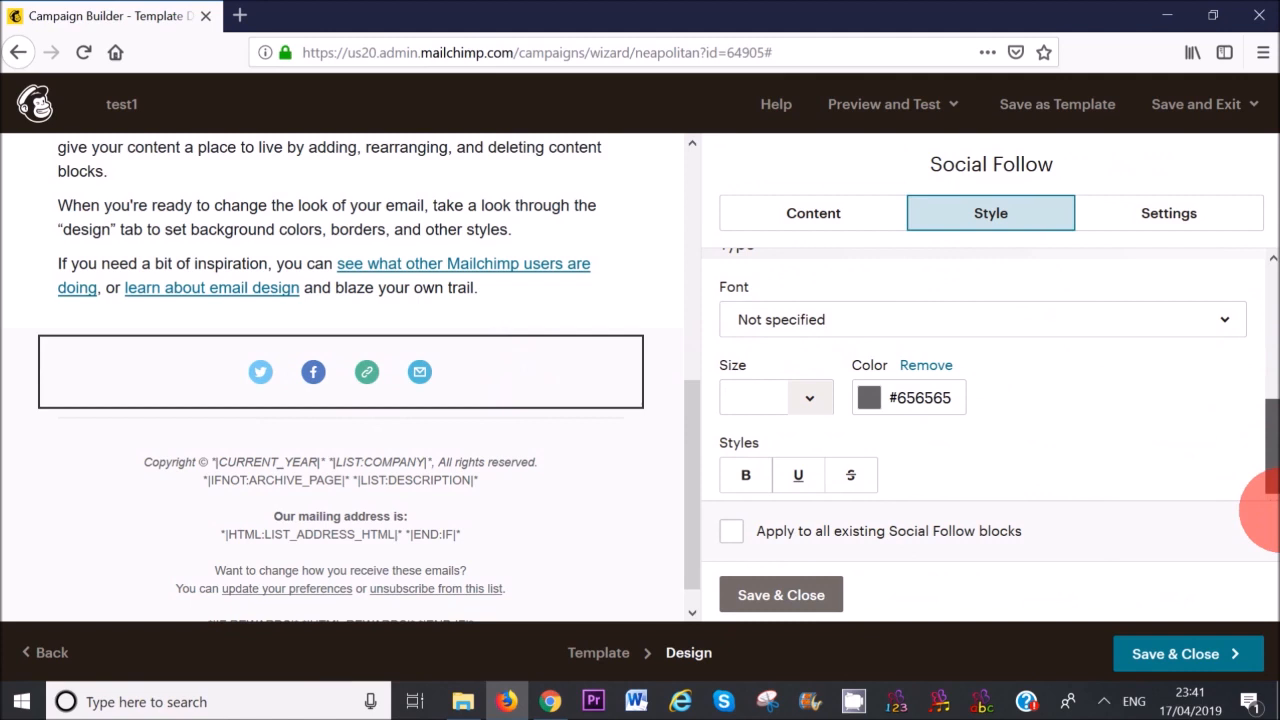
{"action": "left_click", "coordinate": [1188, 214]}
{"action": "left_click_drag", "start_coordinate": [1266, 347], "coordinate": [1257, 471]}
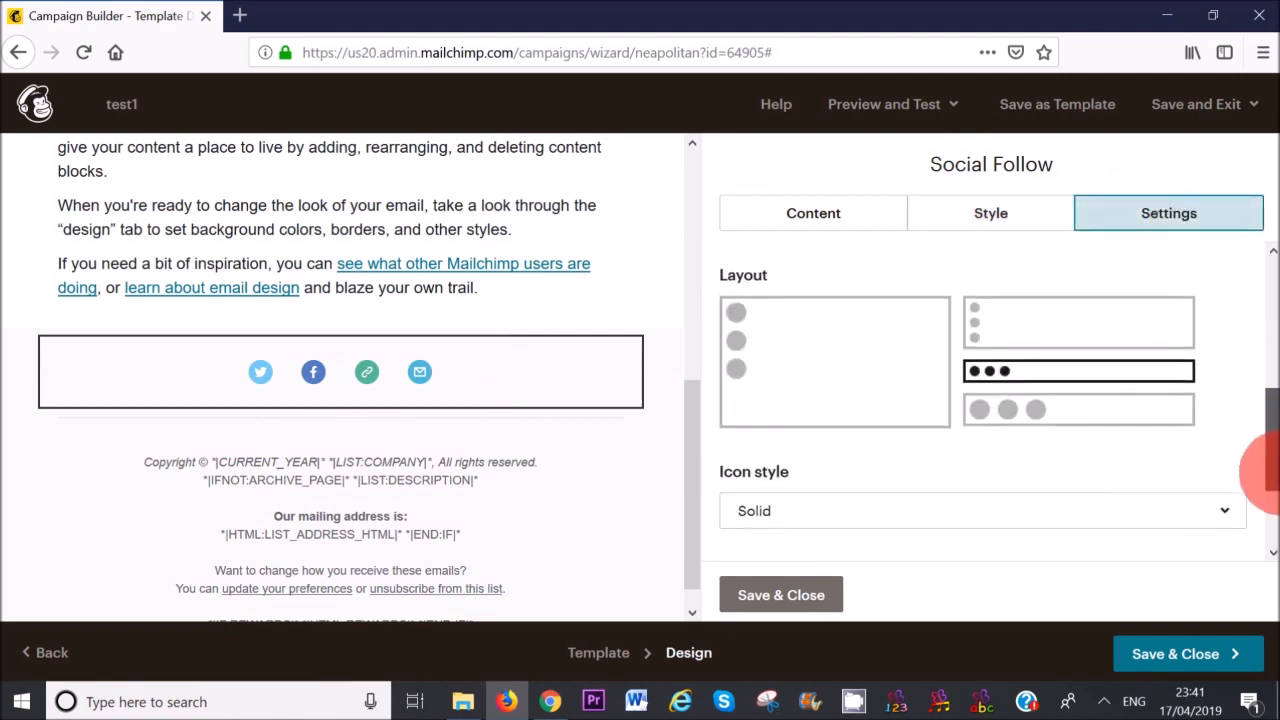
{"action": "left_click", "coordinate": [1055, 412]}
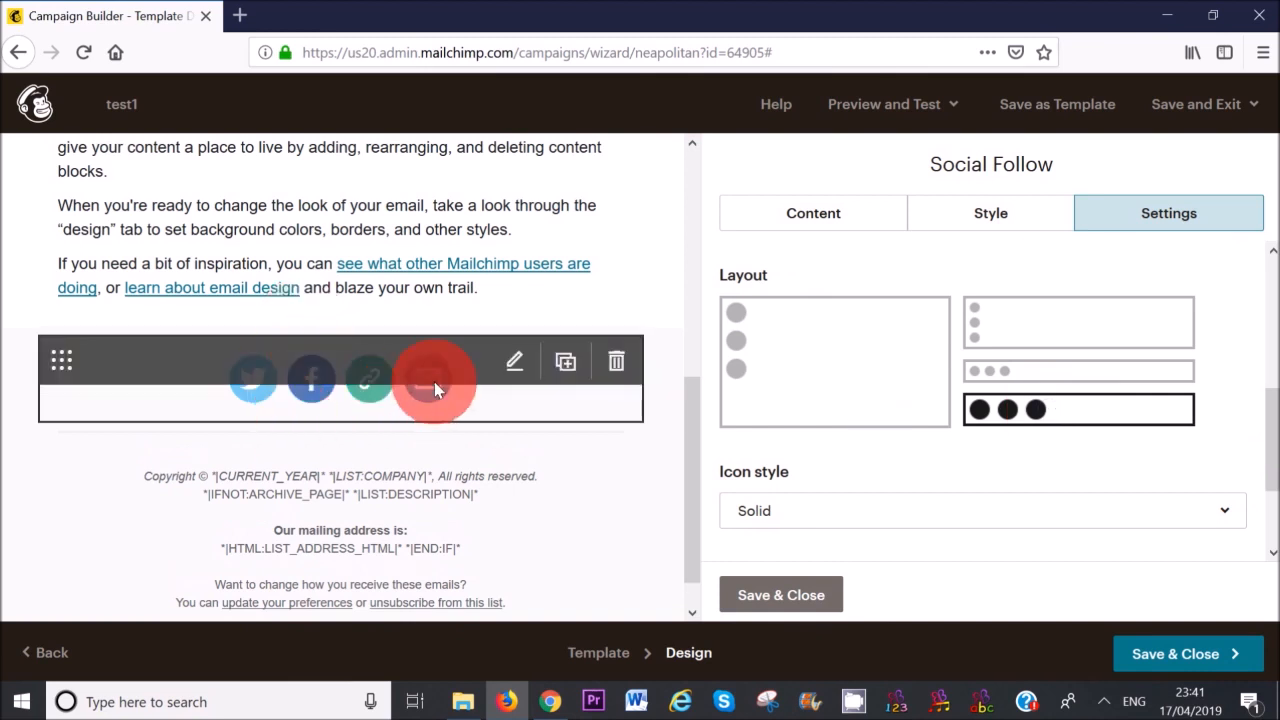
{"action": "left_click", "coordinate": [773, 594]}
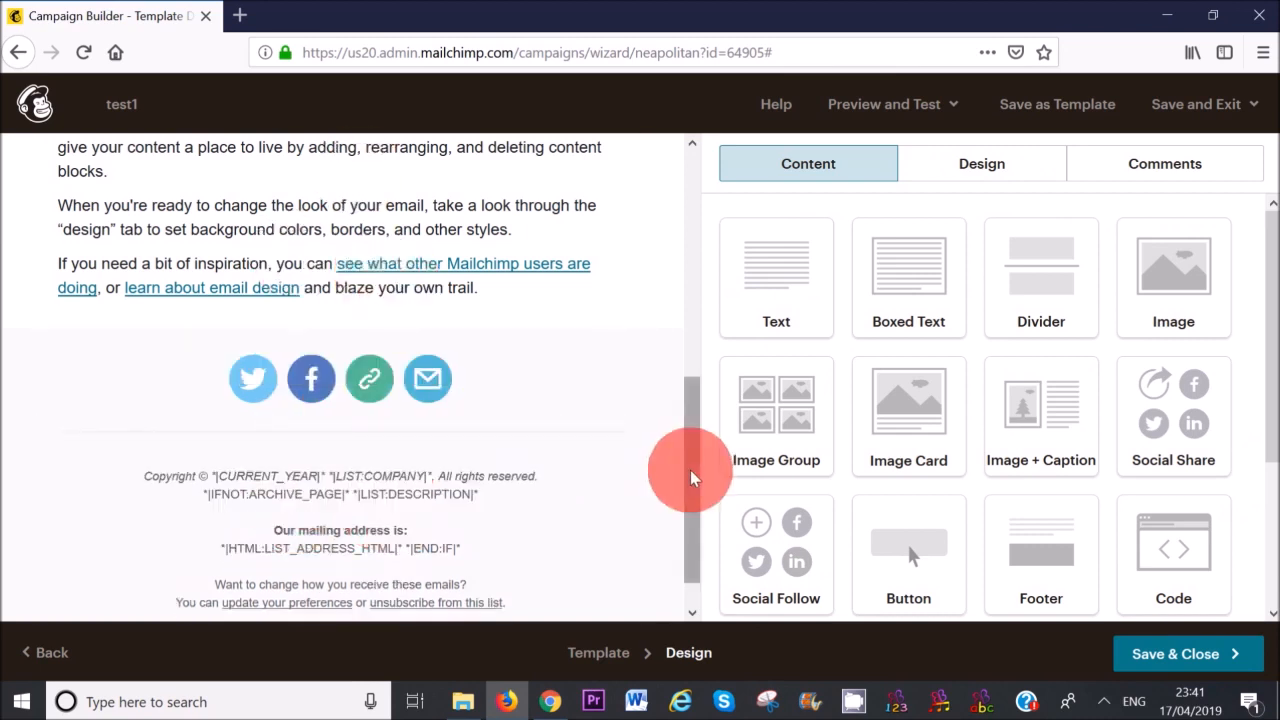
- Check the email footer, save and close the design, and return to the start of the test1 campaign checklist
{"action": "scroll", "coordinate": [690, 476], "scroll_direction": "down", "scroll_amount": 1}
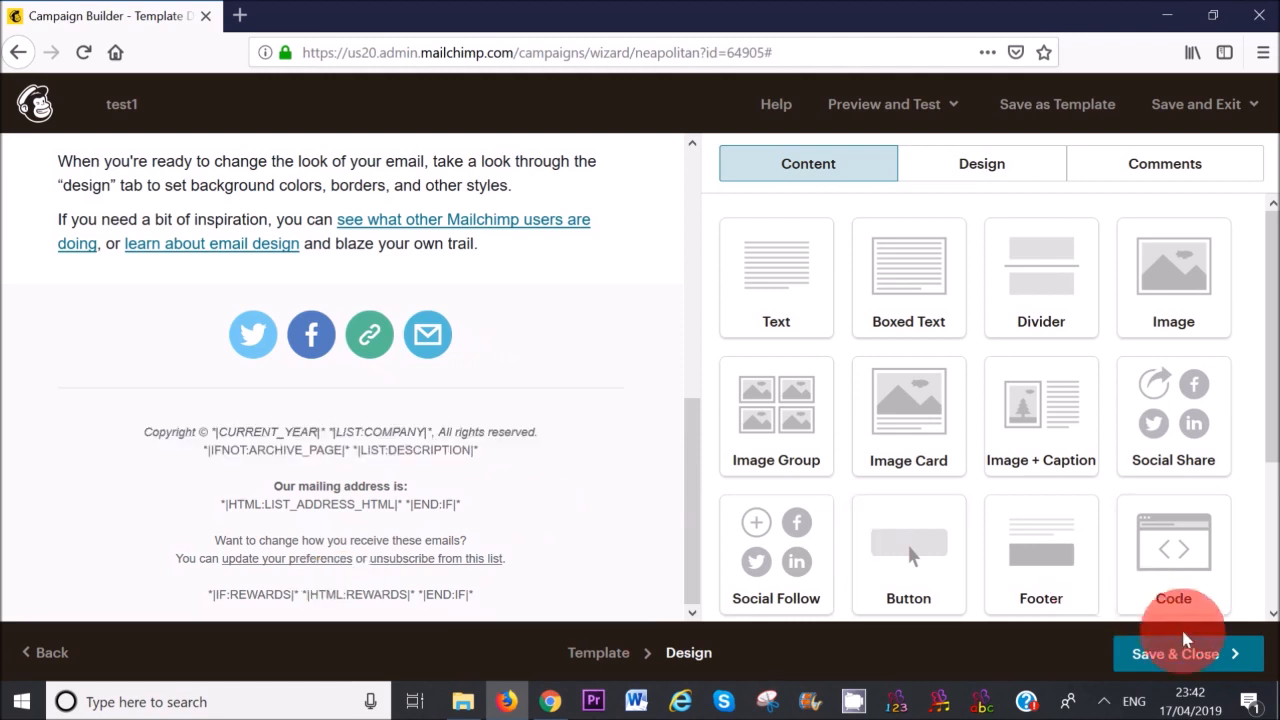
{"action": "left_click", "coordinate": [1190, 664]}
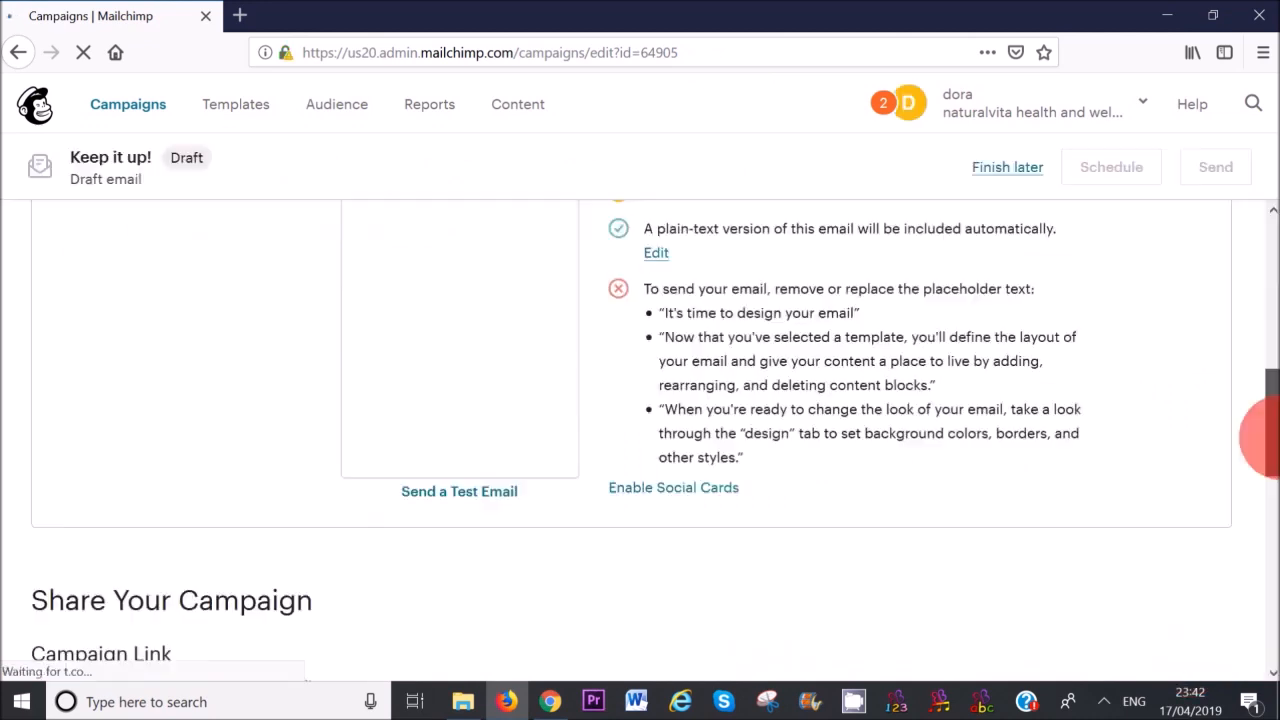
{"action": "left_click_drag", "start_coordinate": [1273, 443], "coordinate": [1195, 148]}
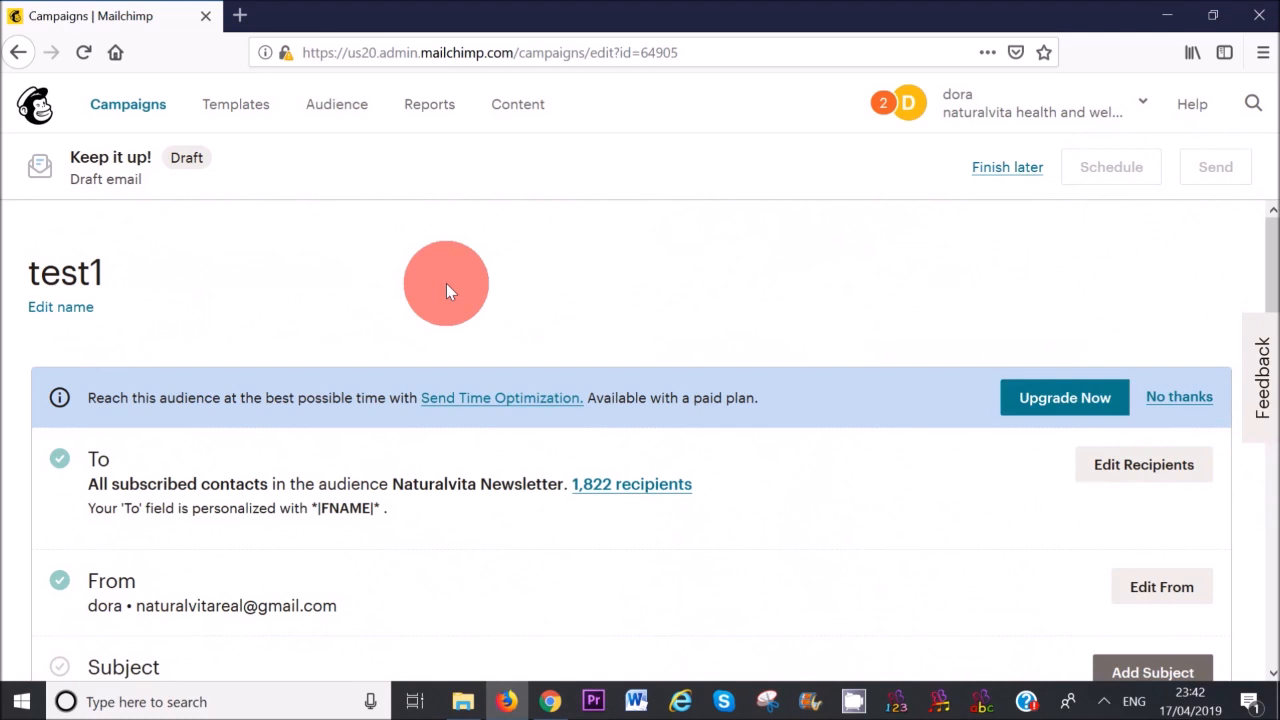
- Preview the "15 HEALTHY RECIPES for 2019" draft from the campaigns list, examine the email from header image to footer, and close the preview
{"action": "left_click", "coordinate": [123, 114]}
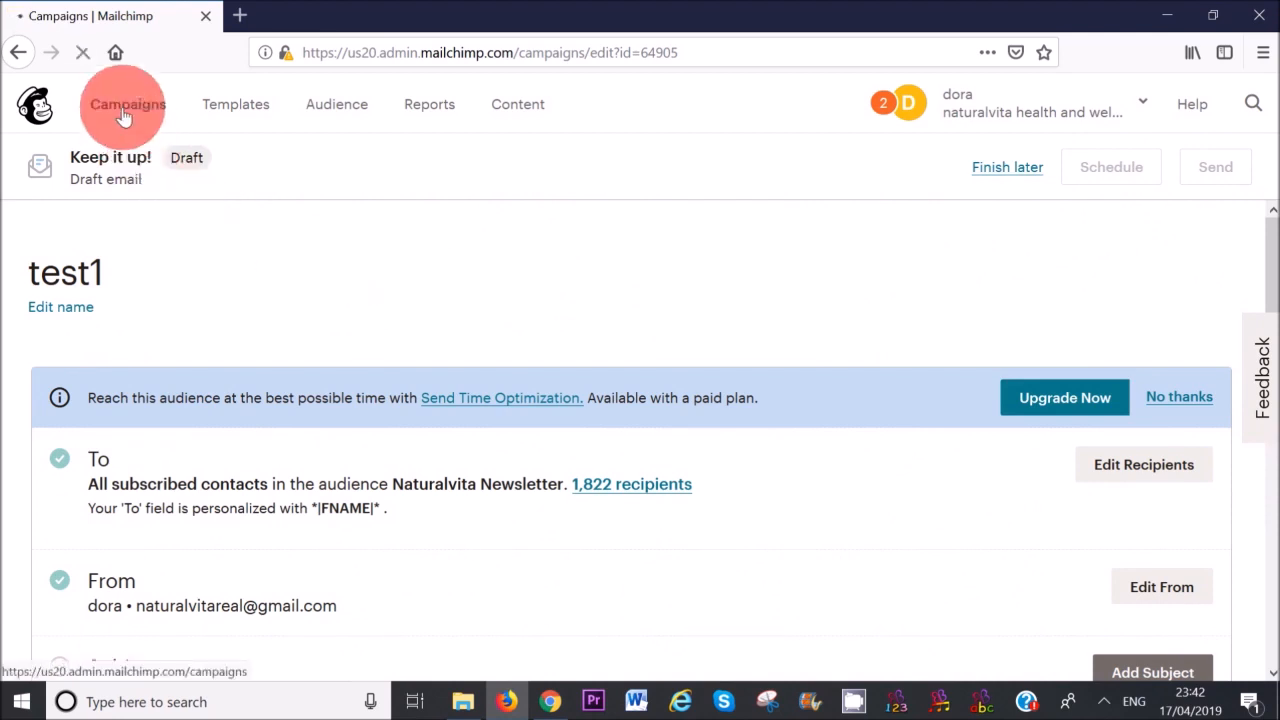
{"action": "left_click_drag", "start_coordinate": [1273, 240], "coordinate": [1275, 360]}
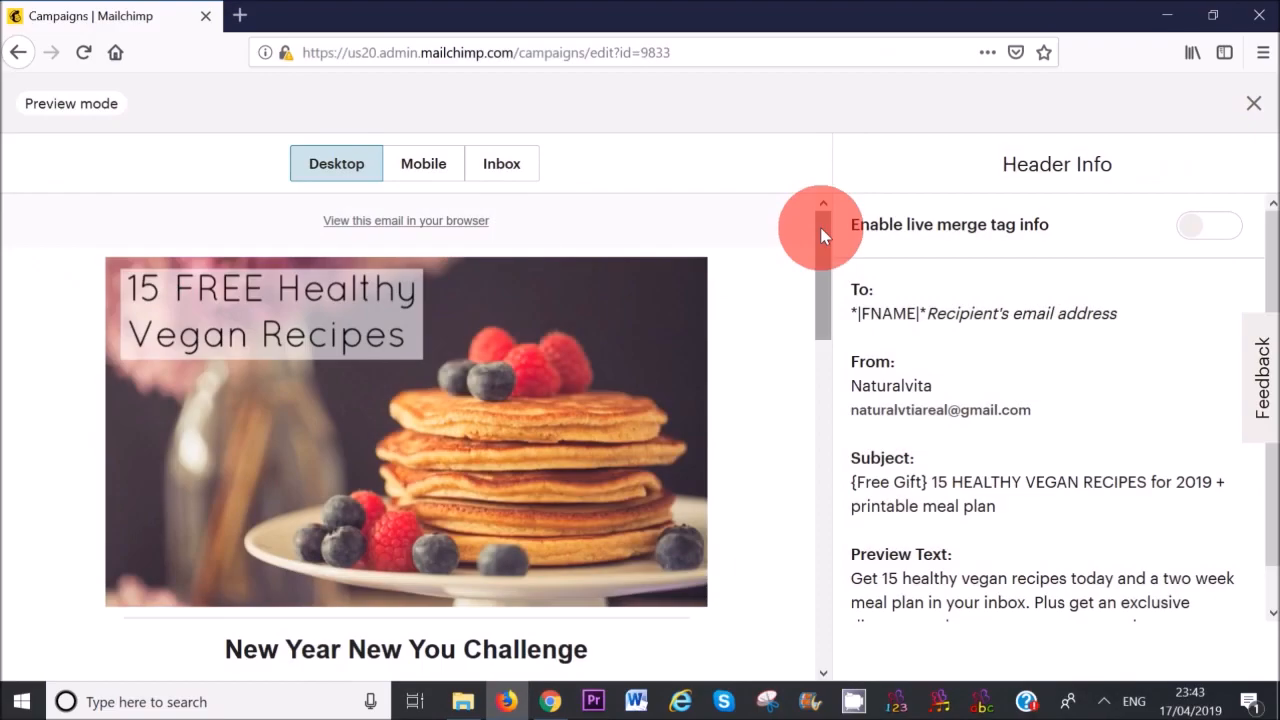
{"action": "left_click_drag", "start_coordinate": [826, 229], "coordinate": [822, 252]}
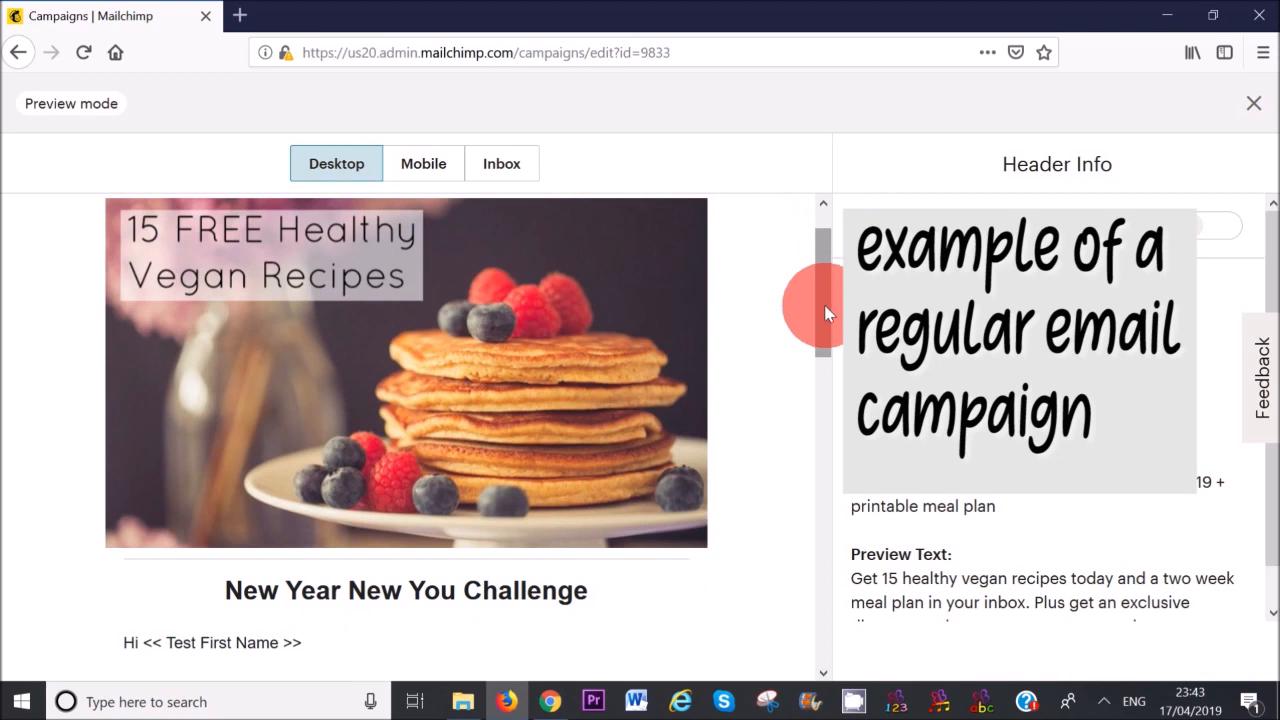
{"action": "scroll", "coordinate": [828, 303], "scroll_direction": "down", "scroll_amount": 3}
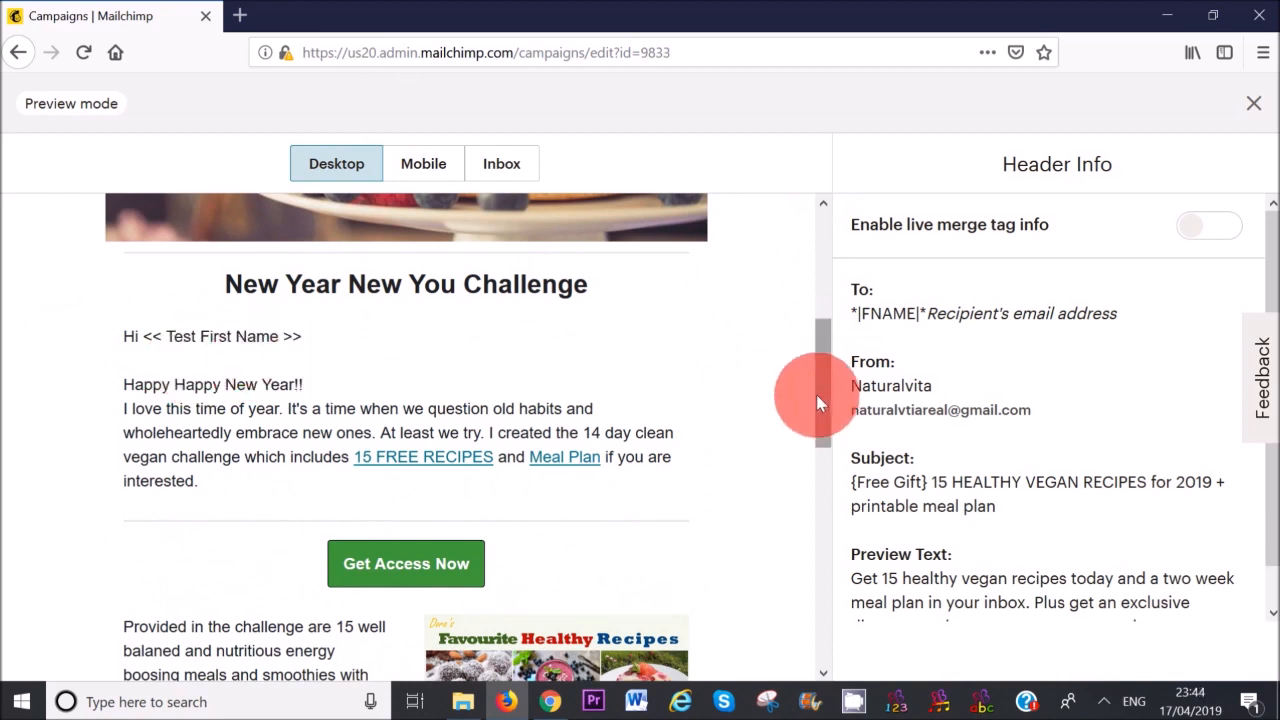
{"action": "scroll", "coordinate": [830, 430], "scroll_direction": "down", "scroll_amount": 3}
{"action": "scroll", "coordinate": [838, 441], "scroll_direction": "down", "scroll_amount": 1}
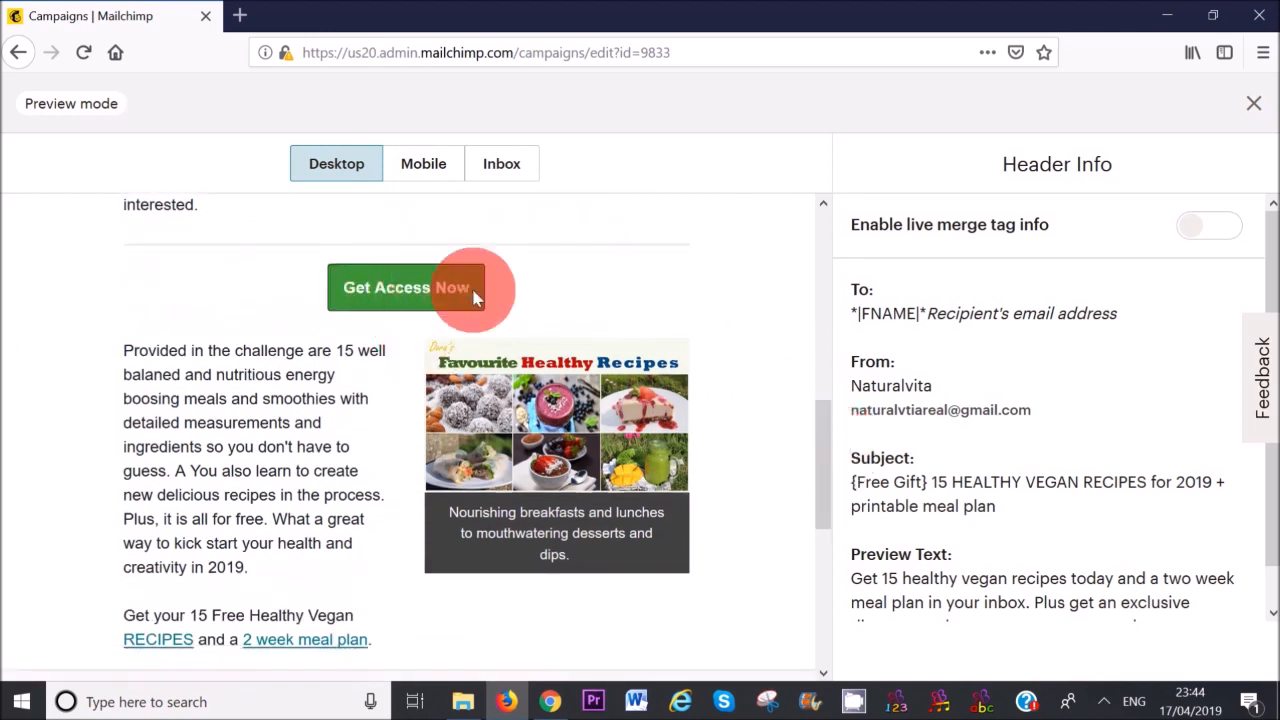
{"action": "scroll", "coordinate": [450, 282], "scroll_direction": "down", "scroll_amount": 1}
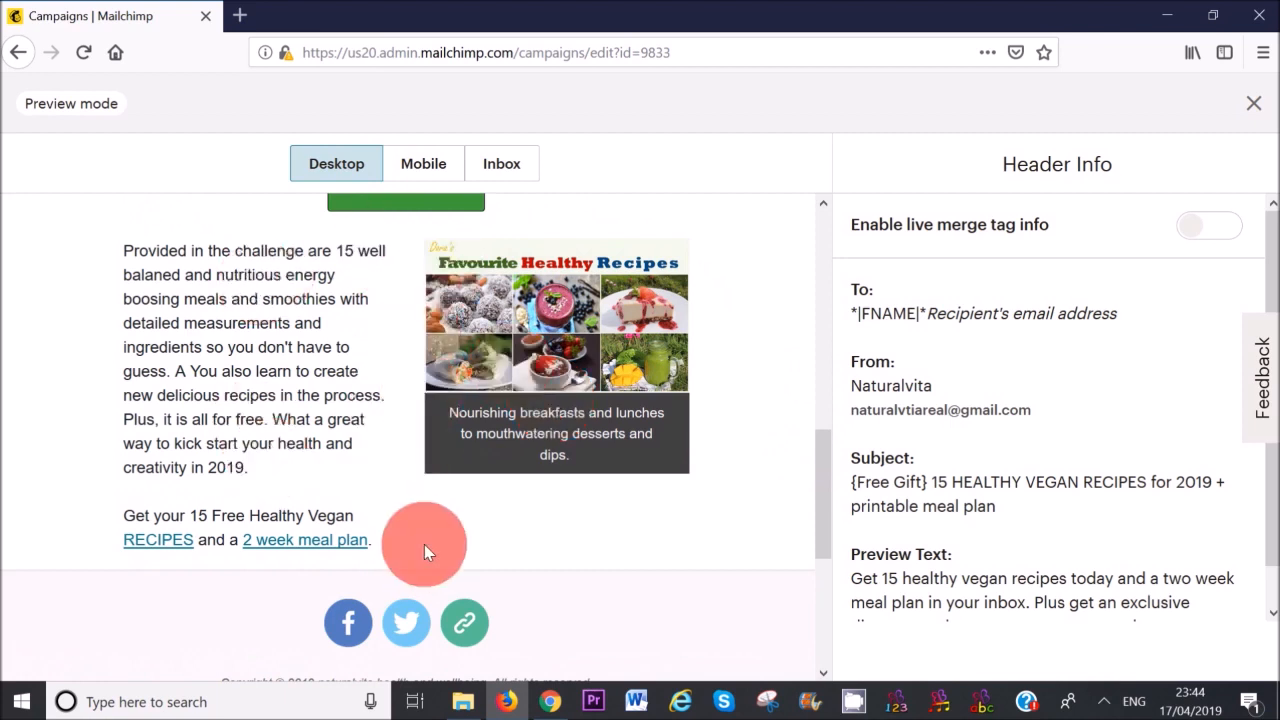
{"action": "left_click_drag", "start_coordinate": [826, 512], "coordinate": [820, 570]}
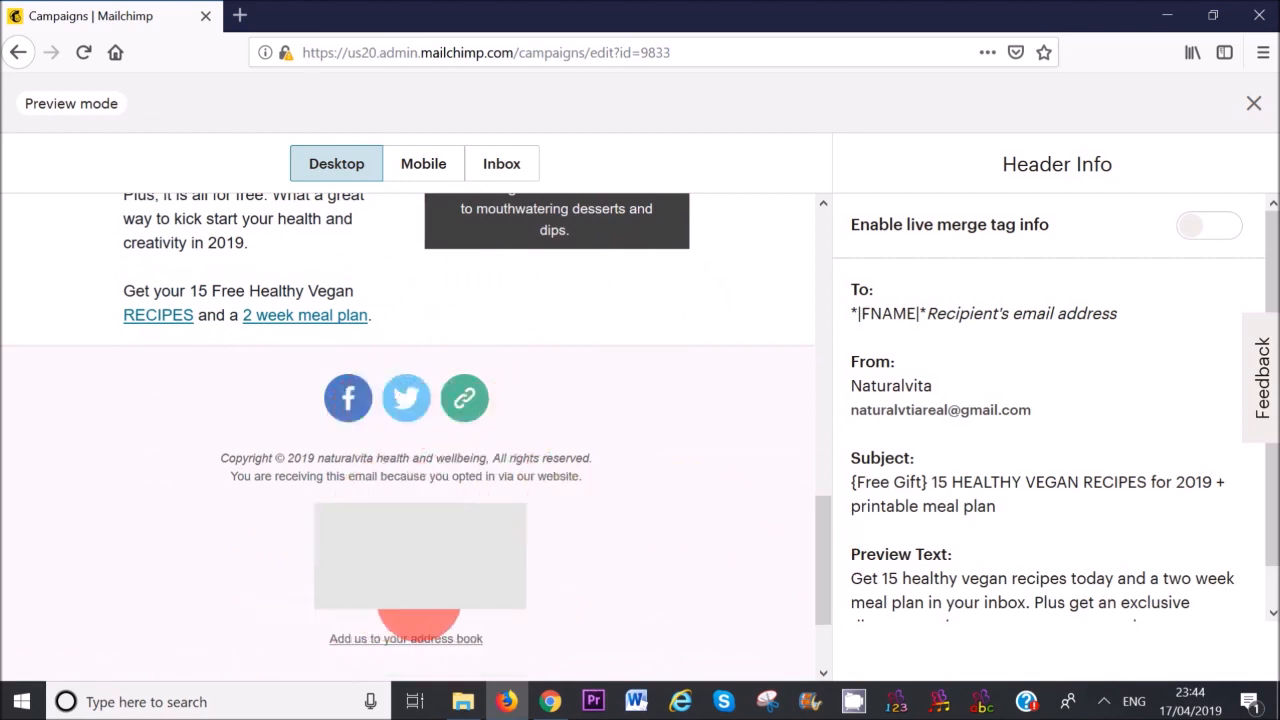
{"action": "left_click_drag", "start_coordinate": [819, 549], "coordinate": [826, 600]}
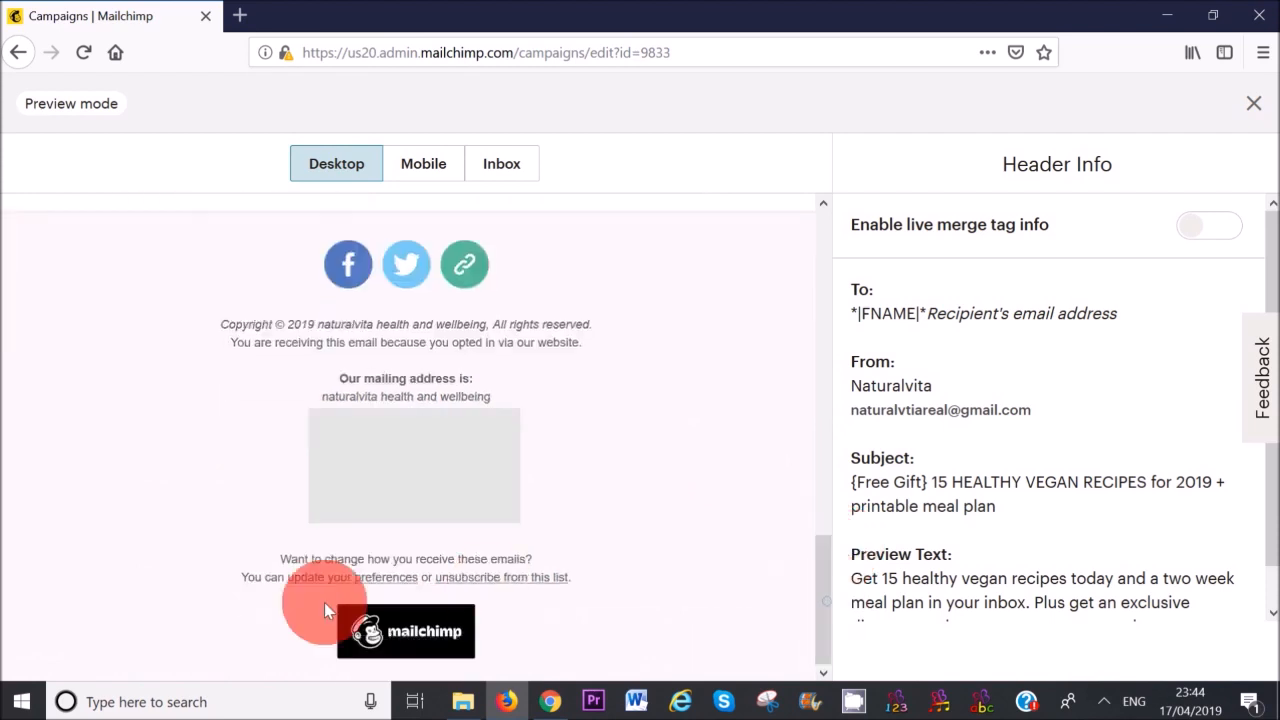
{"action": "left_click_drag", "start_coordinate": [817, 633], "coordinate": [821, 244]}
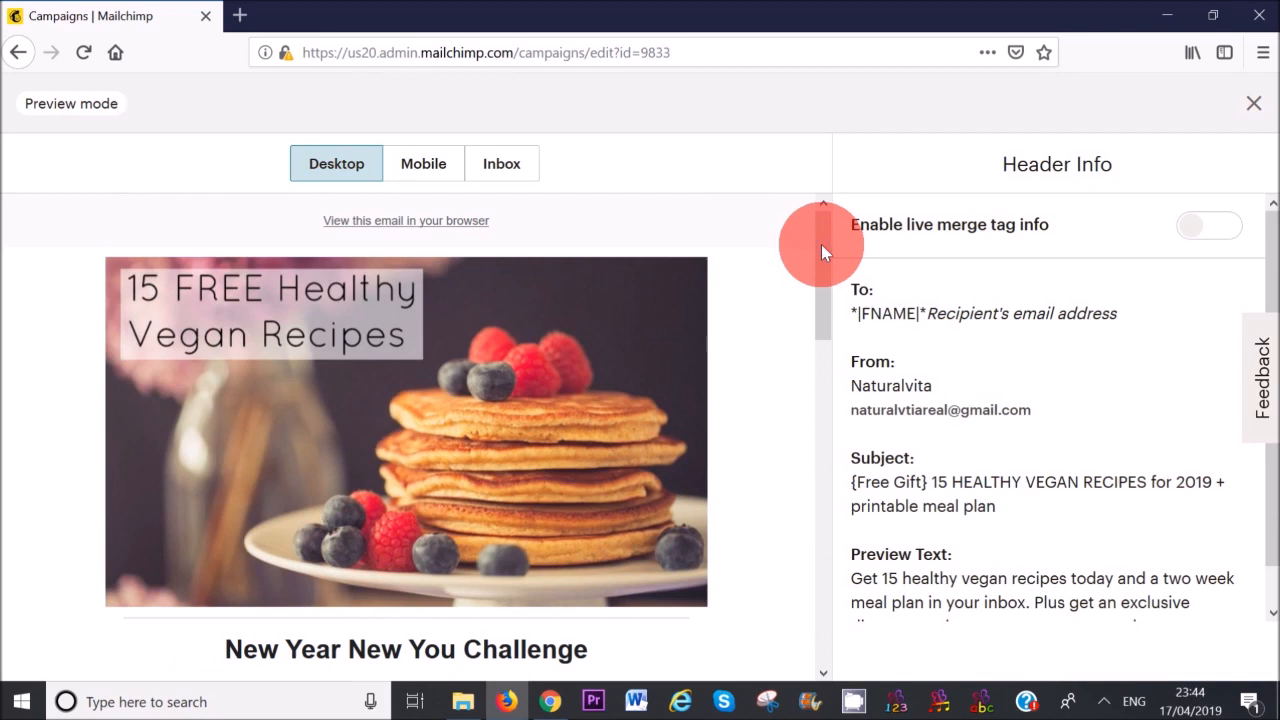
{"action": "left_click", "coordinate": [1251, 106]}
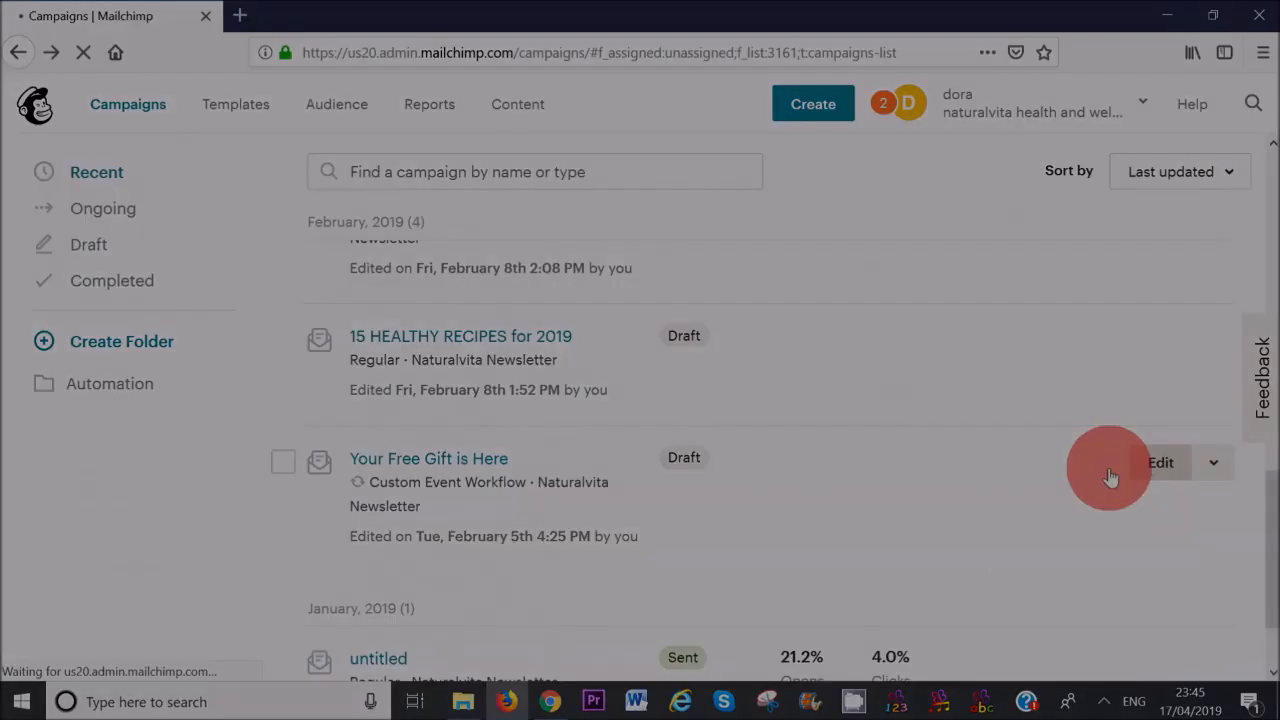
- Open the "Your Free Gift is Here" automation draft and read through its email in the desktop preview
{"action": "left_click", "coordinate": [1109, 477]}
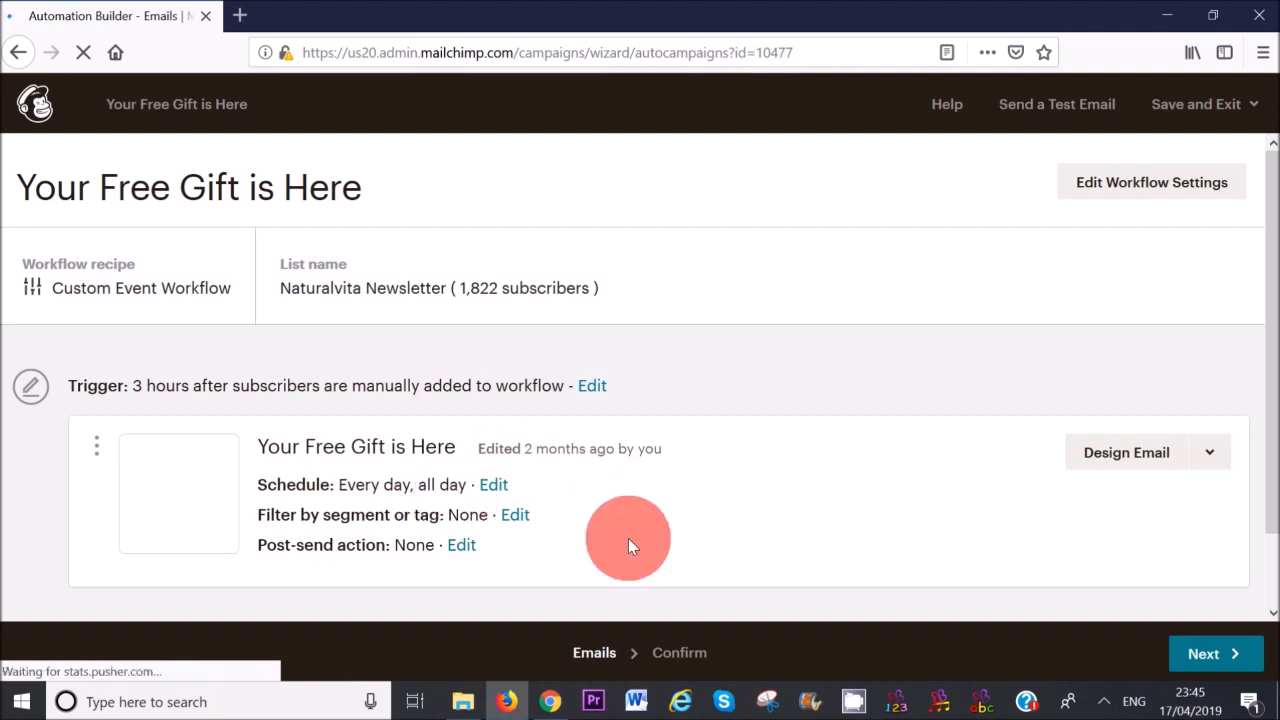
{"action": "left_click_drag", "start_coordinate": [1276, 311], "coordinate": [1277, 397]}
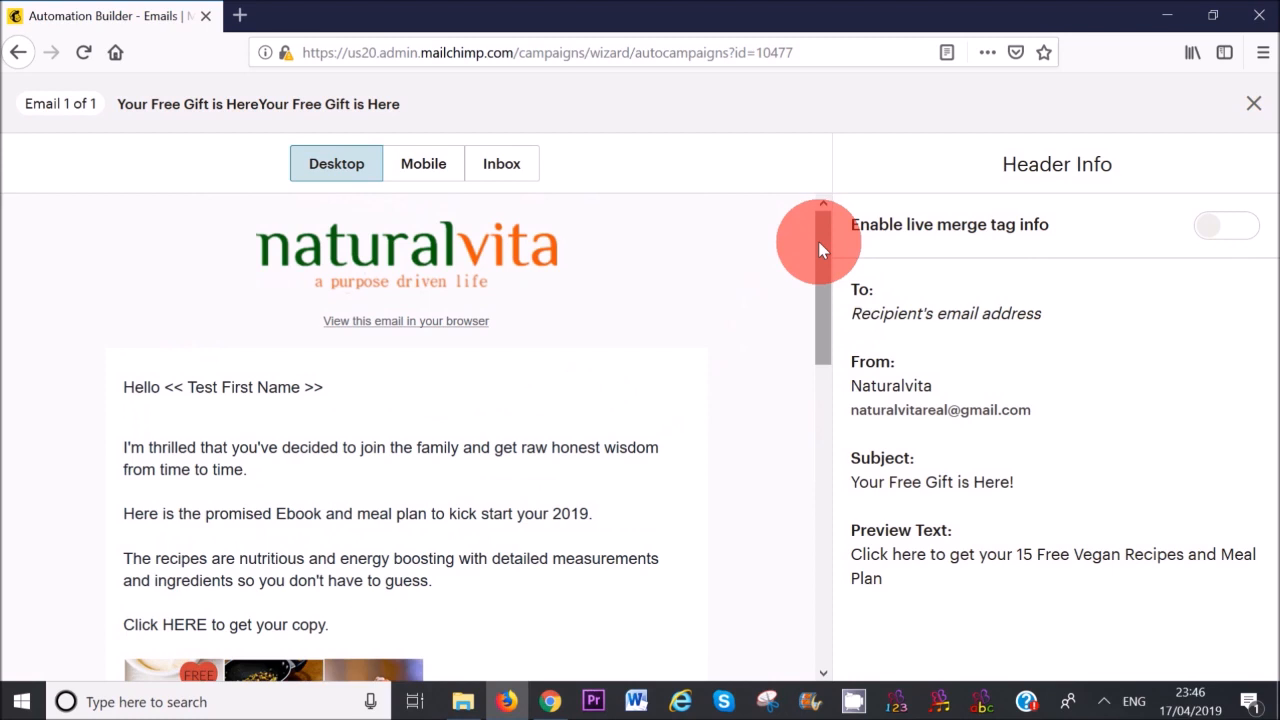
{"action": "left_click_drag", "start_coordinate": [819, 243], "coordinate": [819, 277]}
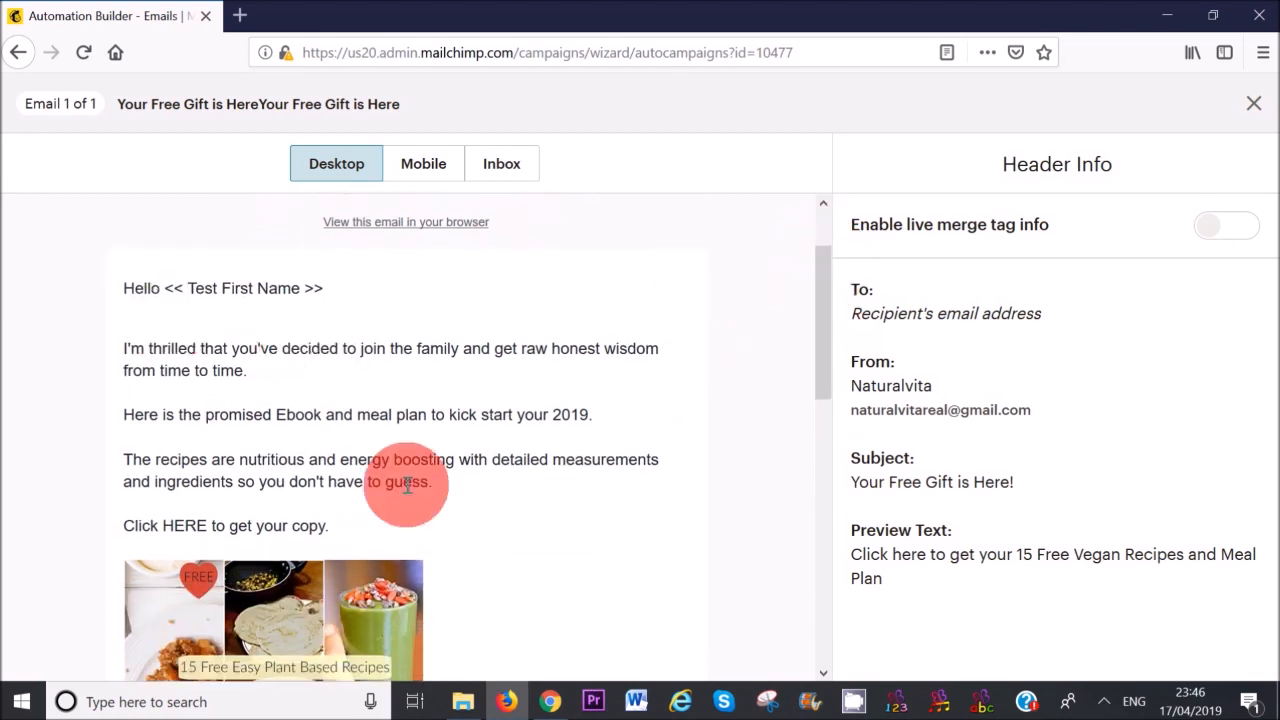
{"action": "left_click_drag", "start_coordinate": [821, 356], "coordinate": [838, 475]}
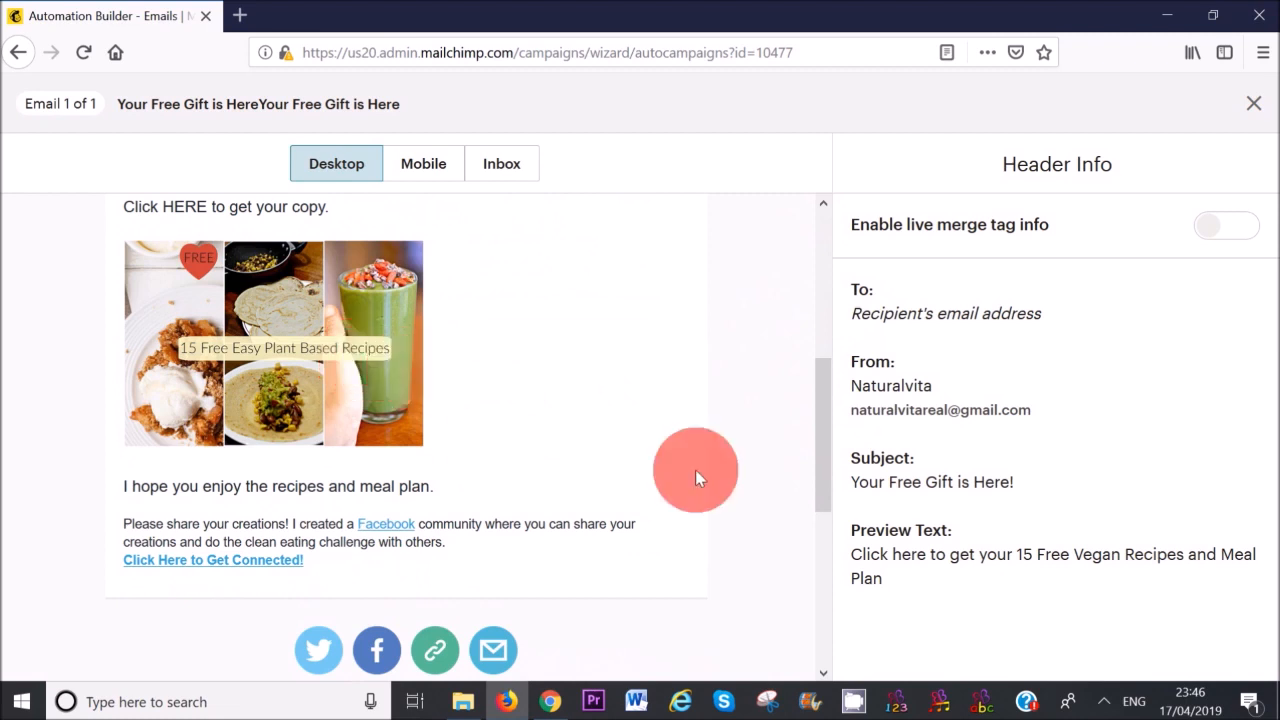
{"action": "left_click_drag", "start_coordinate": [822, 445], "coordinate": [835, 375]}
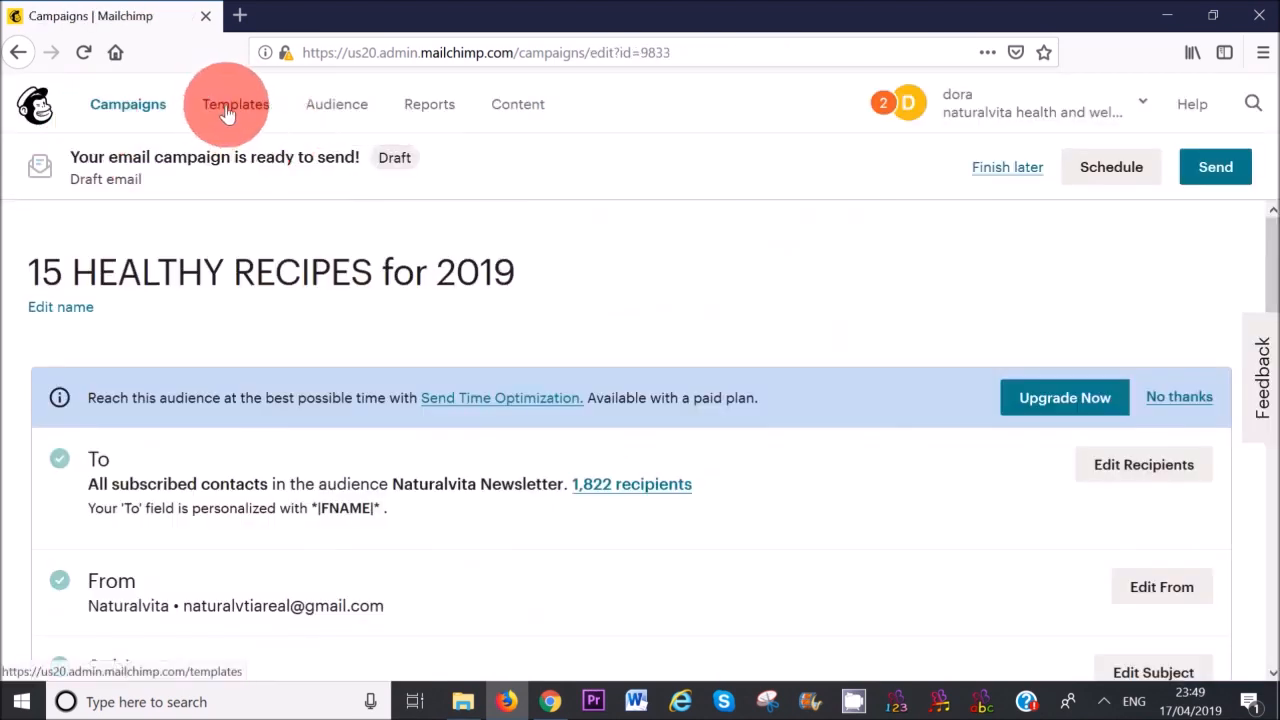
- Open the saved templates list and look through the available templates
{"action": "left_click", "coordinate": [240, 111]}
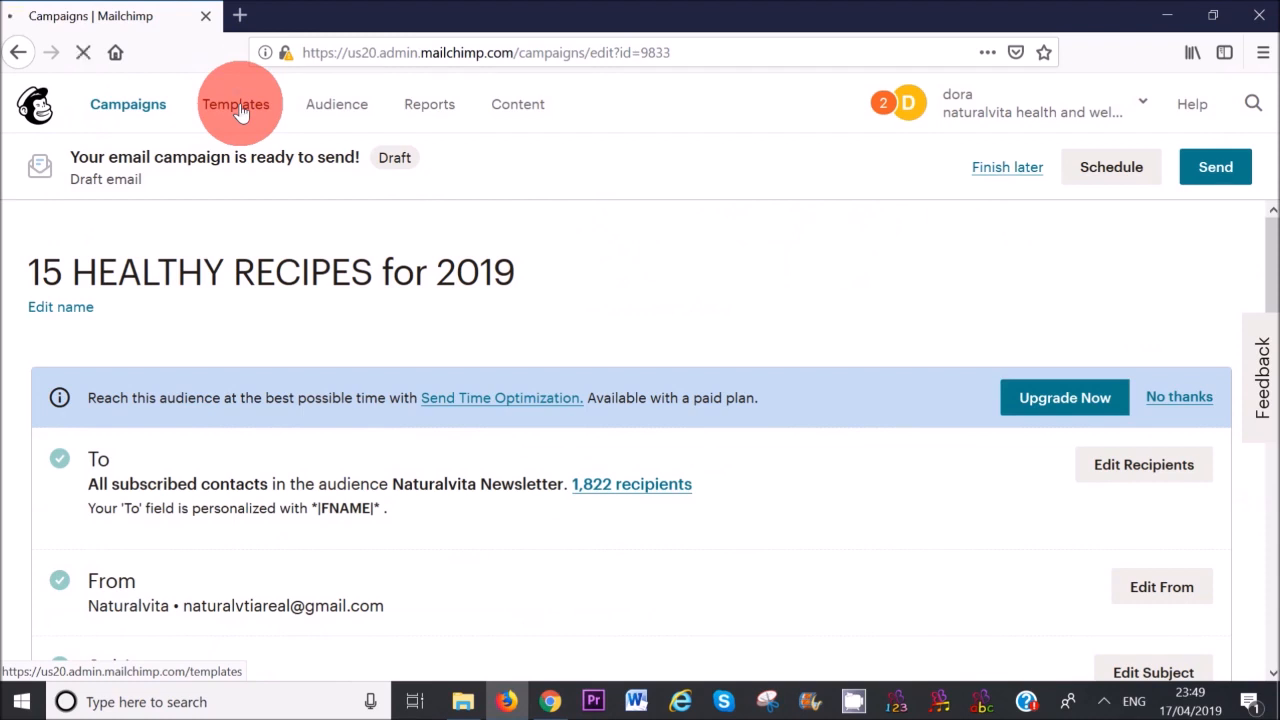
{"action": "scroll", "coordinate": [461, 416], "scroll_direction": "down", "scroll_amount": 5}
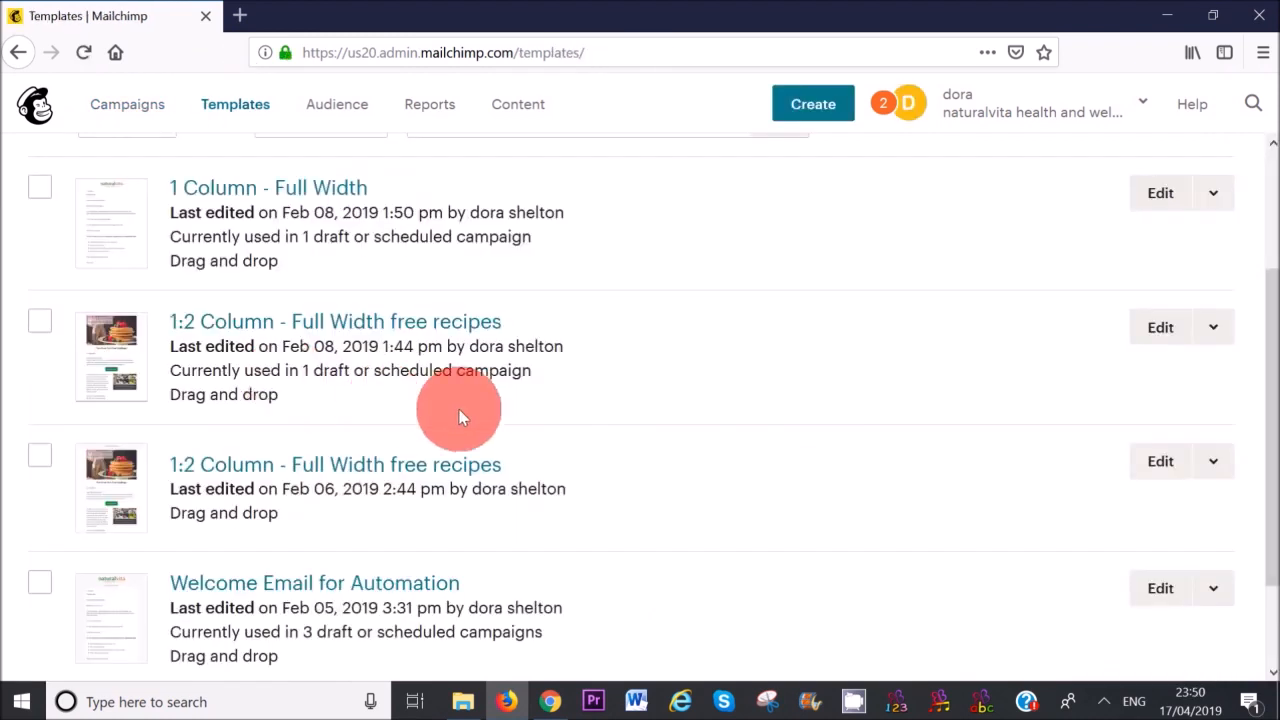